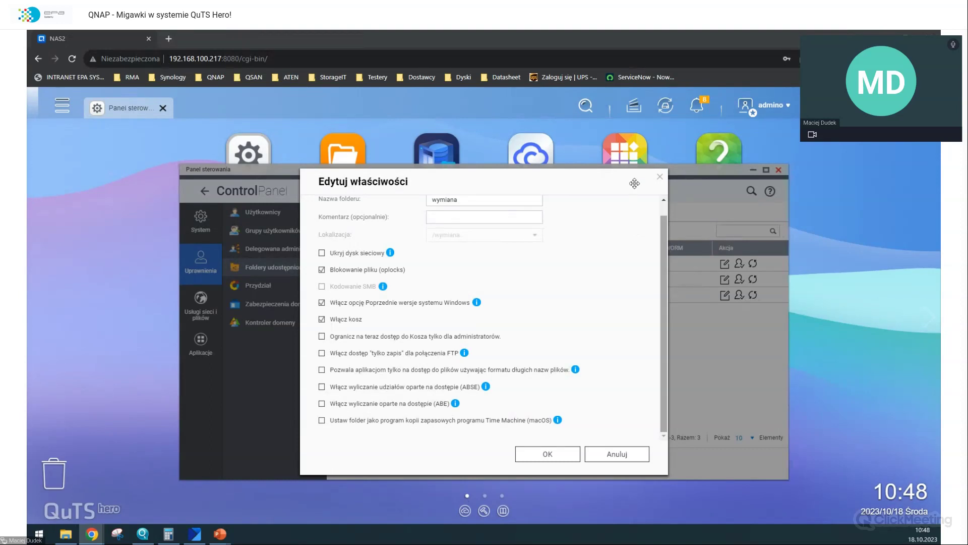
# - Enable Windows Previous Versions in the wymiana share's properties, then view its files in File Explorer
pyautogui.click(661, 179)
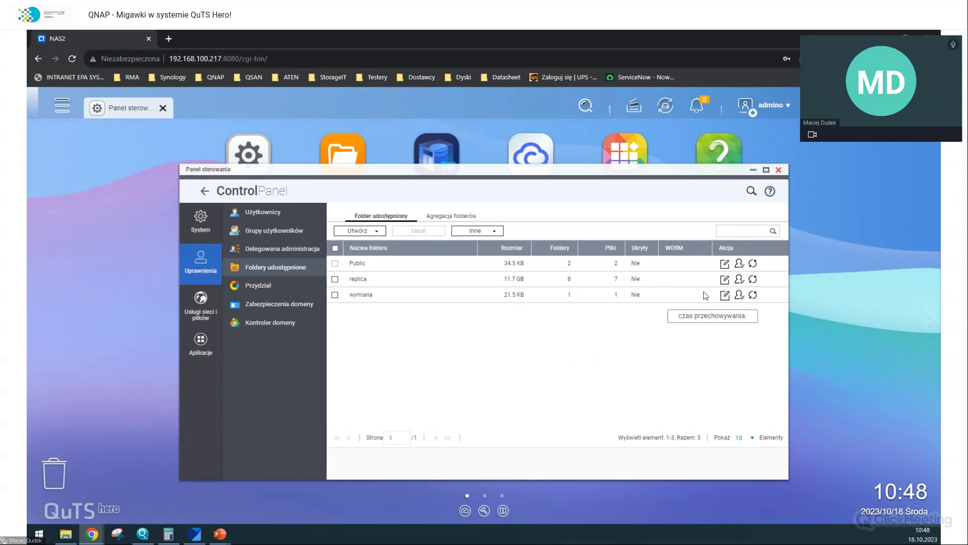
pyautogui.click(725, 295)
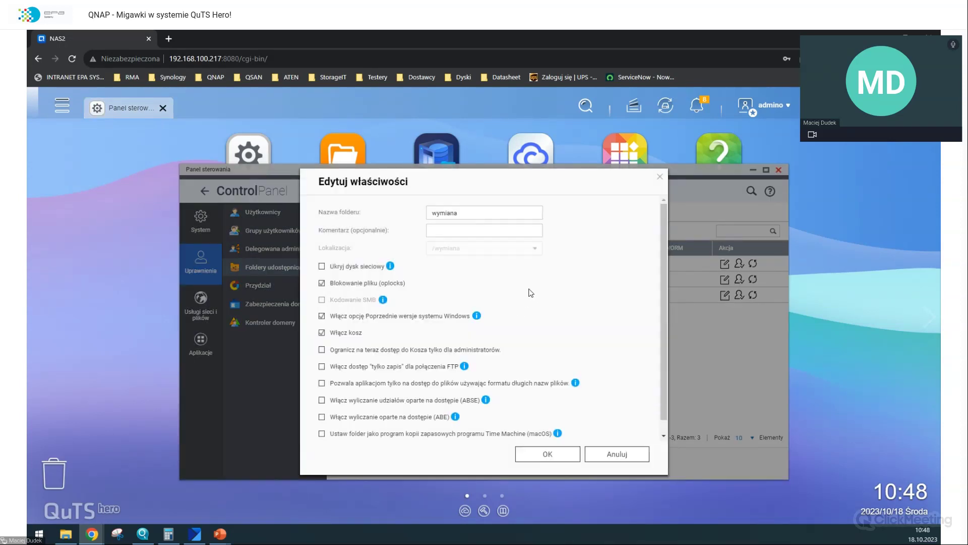
pyautogui.scroll(-1, 531, 293)
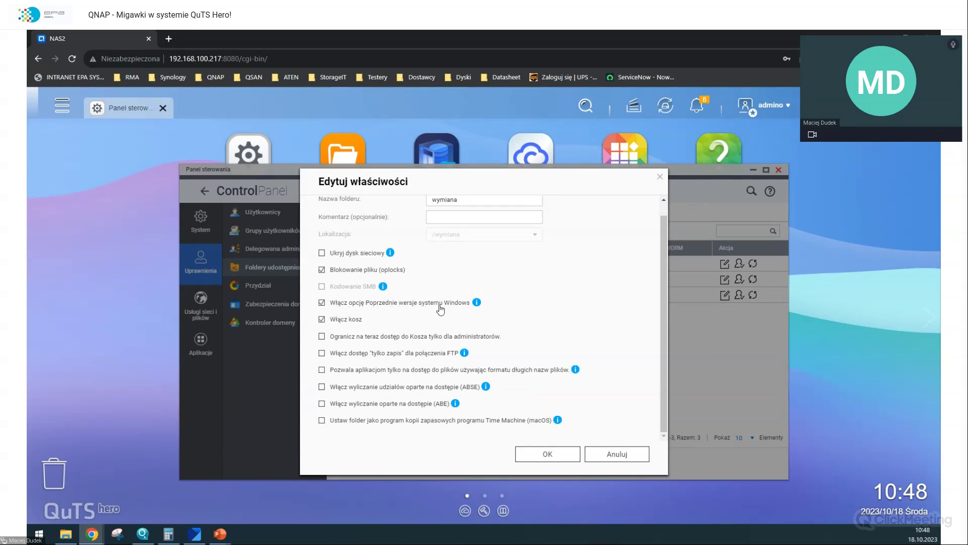
pyautogui.click(580, 454)
pyautogui.click(68, 533)
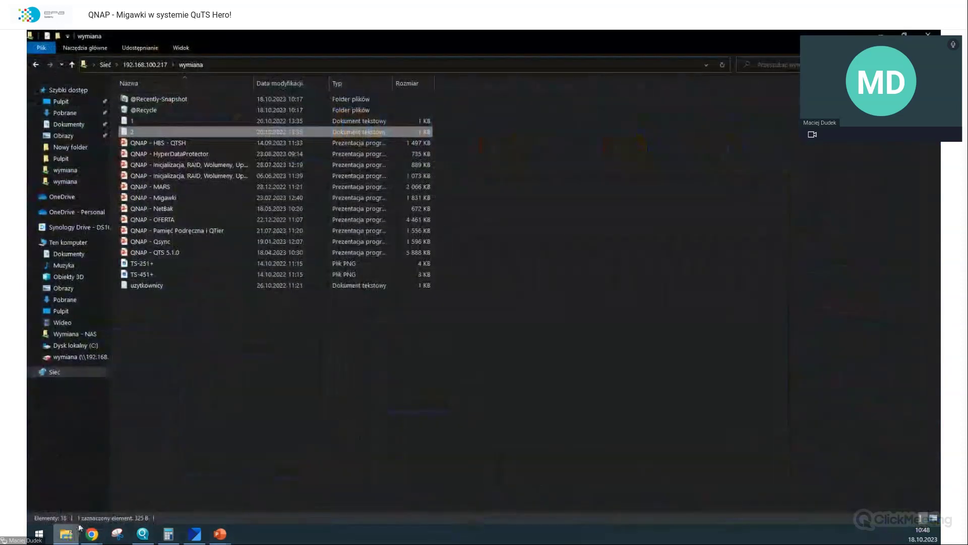
# - Check file 2's Poprzednie wersje tab twice, finding no versions, then close File Explorer
pyautogui.rightClick(157, 134)
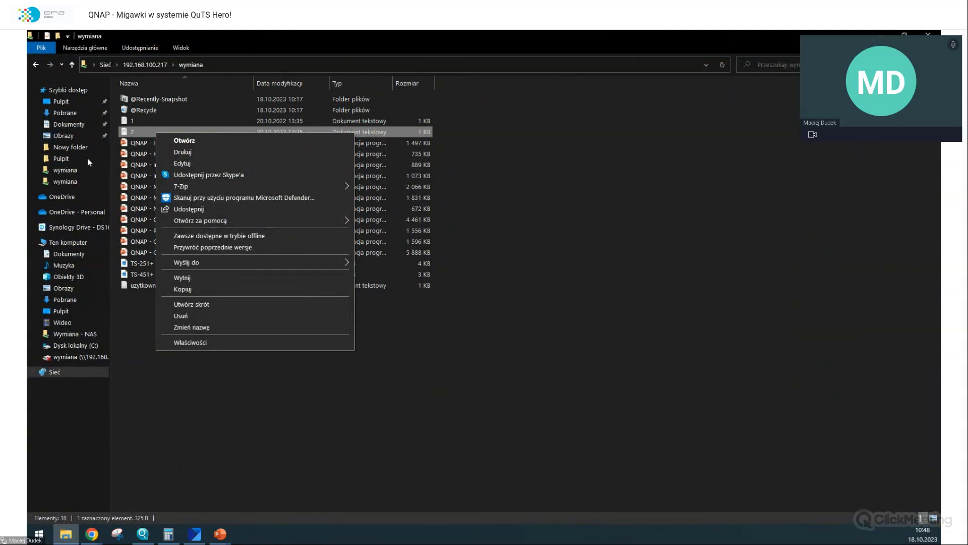
pyautogui.click(201, 343)
pyautogui.click(279, 156)
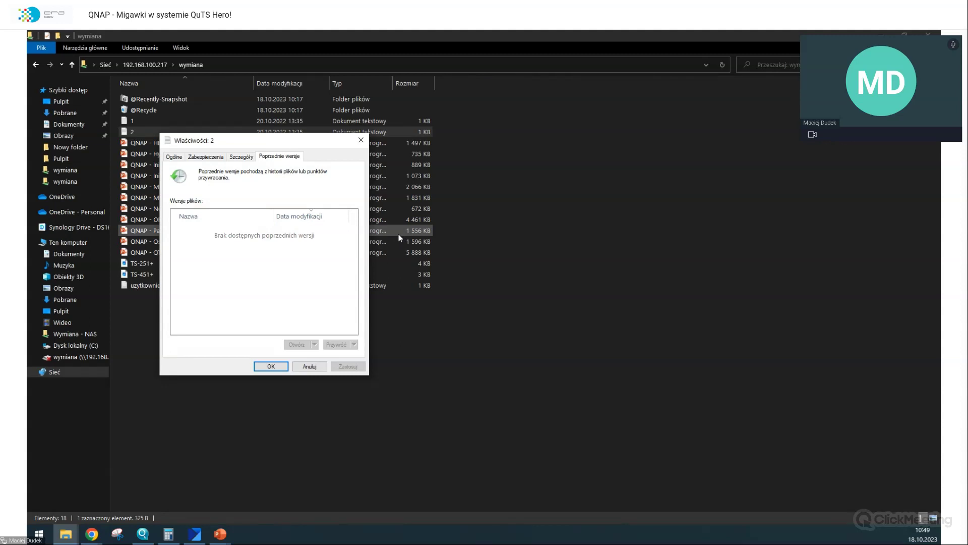
pyautogui.click(360, 141)
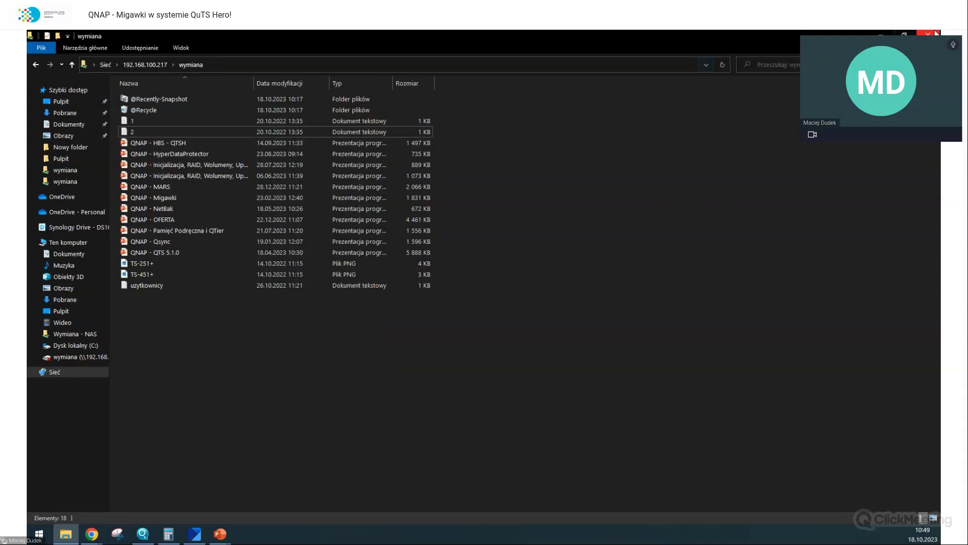
pyautogui.rightClick(279, 131)
pyautogui.click(311, 341)
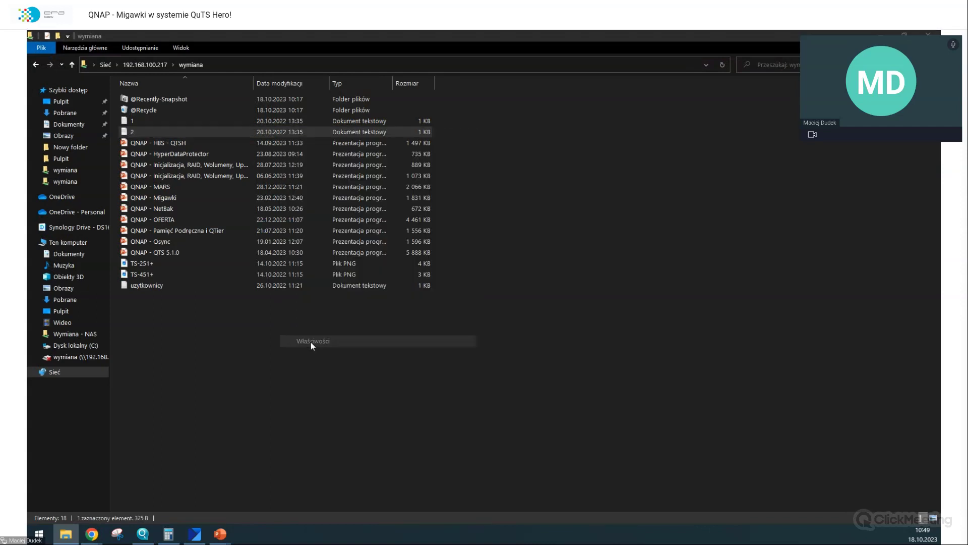
pyautogui.click(410, 156)
pyautogui.press('Escape')
pyautogui.click(679, 186)
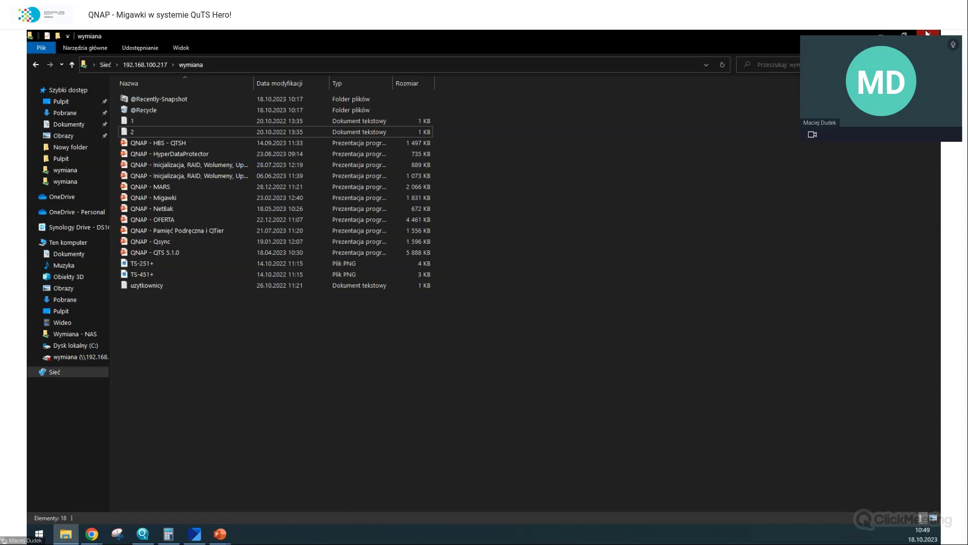
pyautogui.click(927, 33)
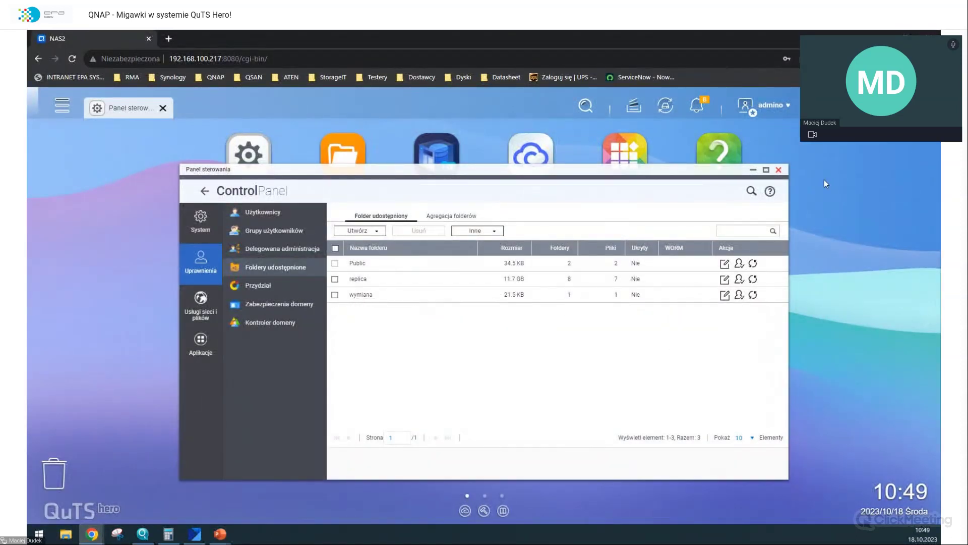
# - Open Storage & Snapshots, then browse the wymiana share's files in File Station
pyautogui.click(437, 151)
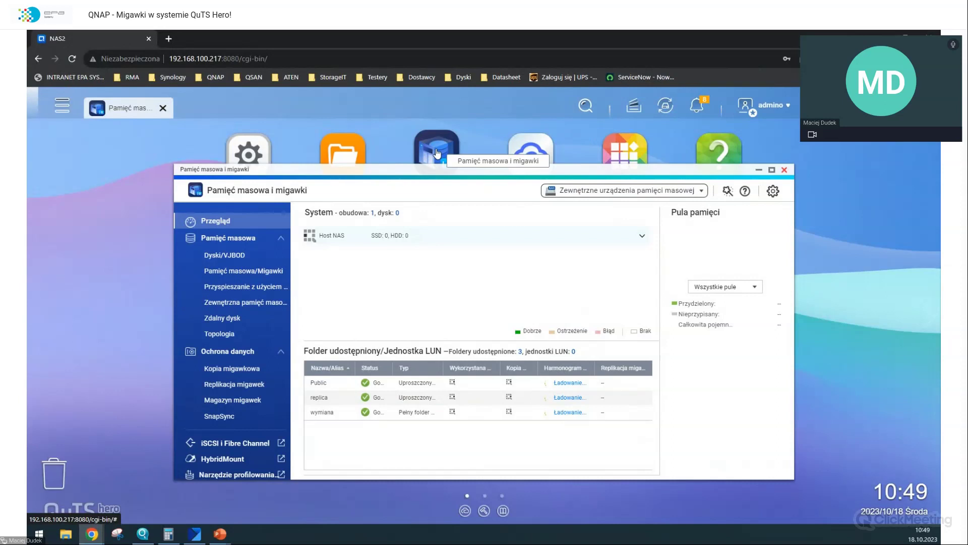
pyautogui.click(784, 169)
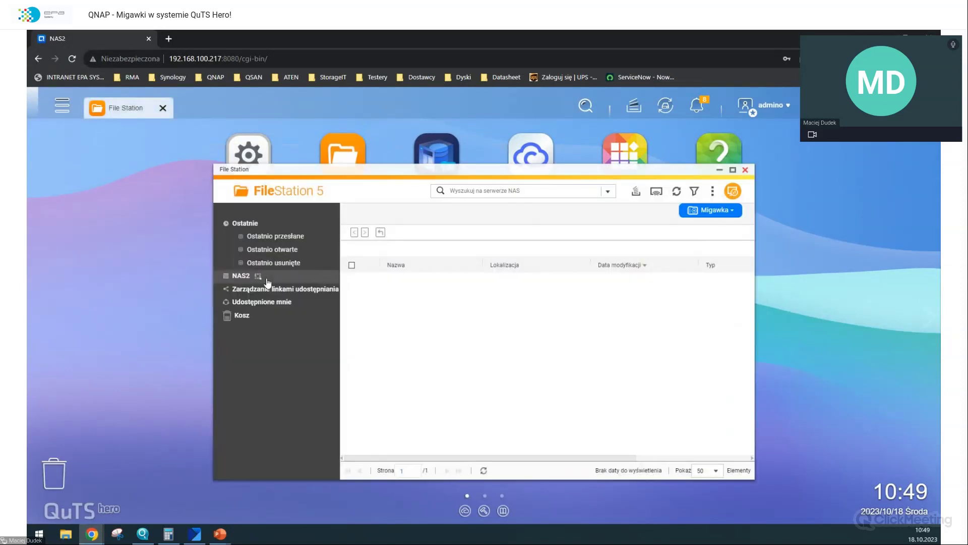
pyautogui.click(267, 277)
pyautogui.scroll(-2, 447, 303)
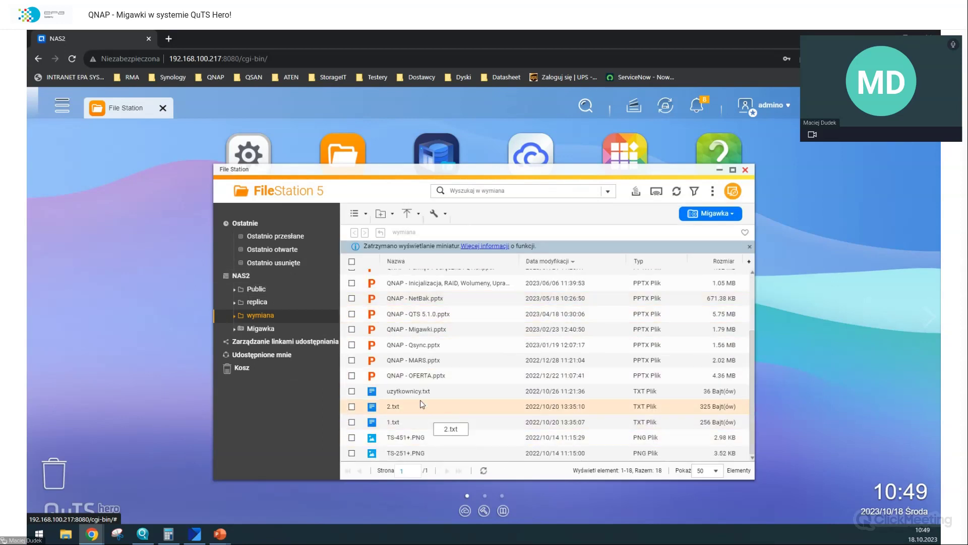
pyautogui.scroll(2, 419, 400)
pyautogui.scroll(2, 418, 401)
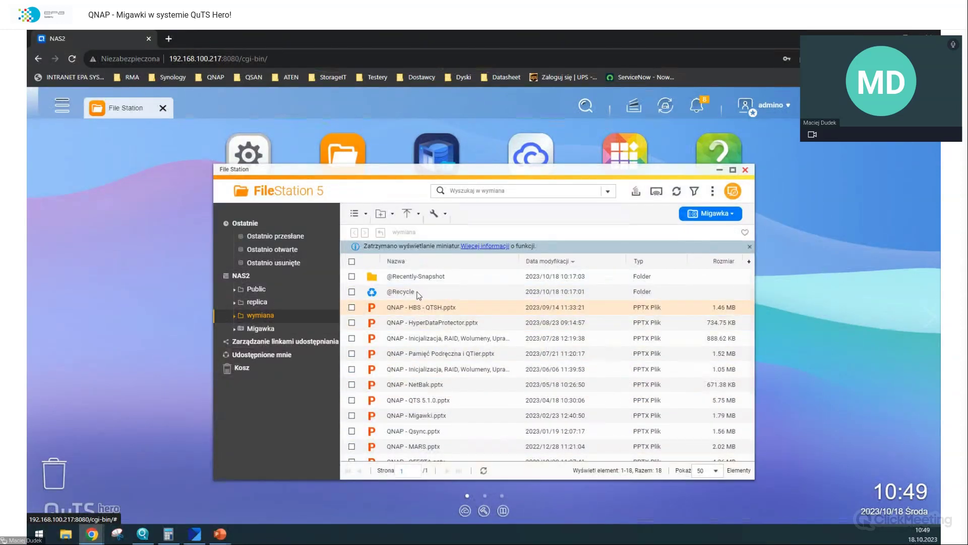
pyautogui.scroll(-3, 432, 353)
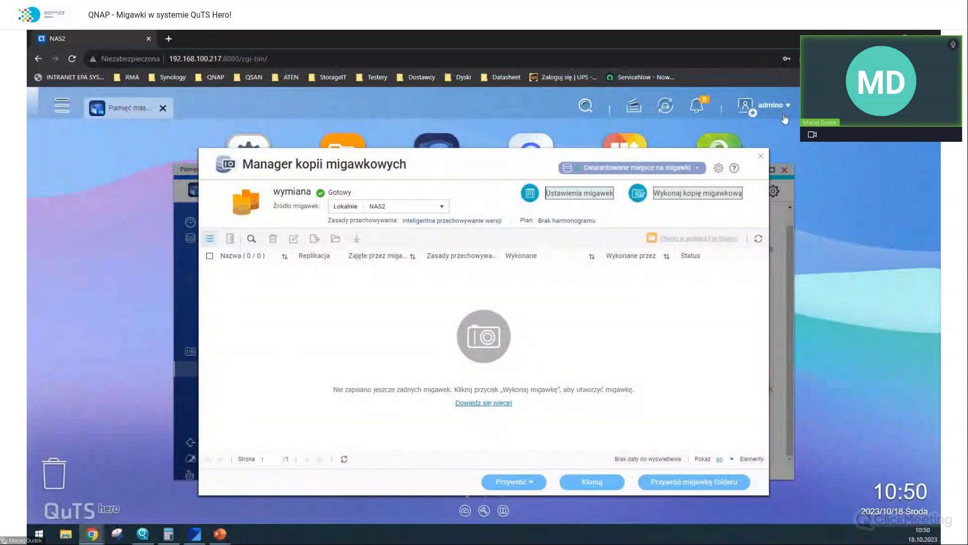
# - Close the Snapshot Manager without a schedule and take a permanently kept snapshot of wymiana
pyautogui.click(759, 160)
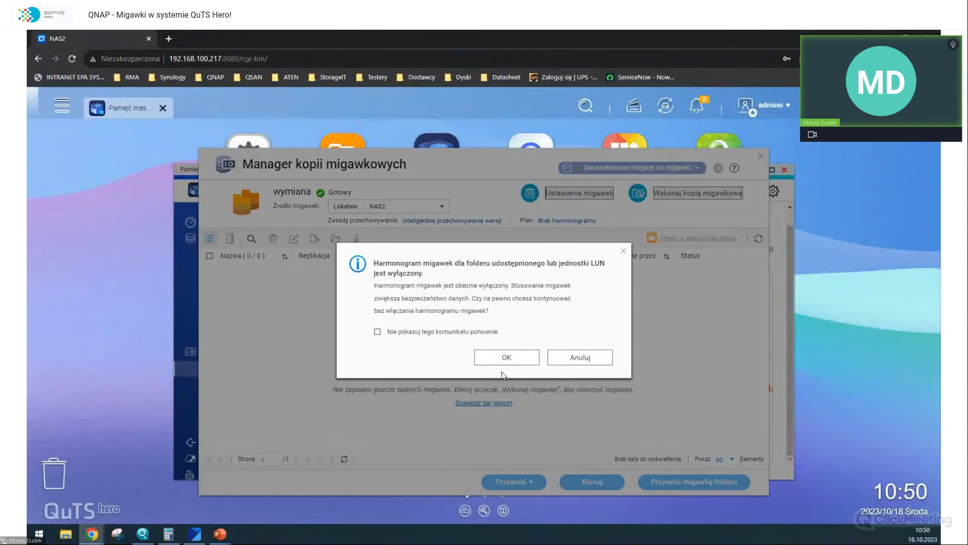
pyautogui.click(504, 359)
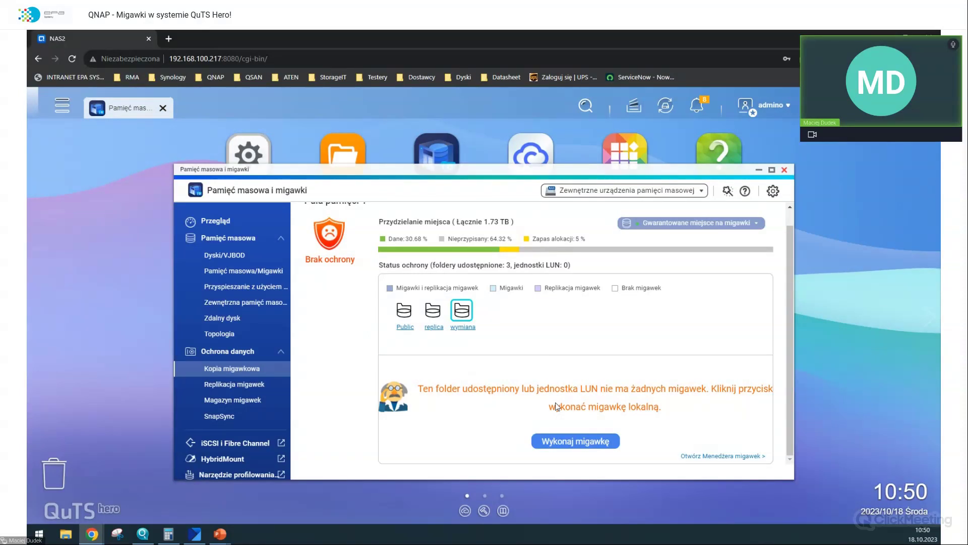
pyautogui.click(575, 440)
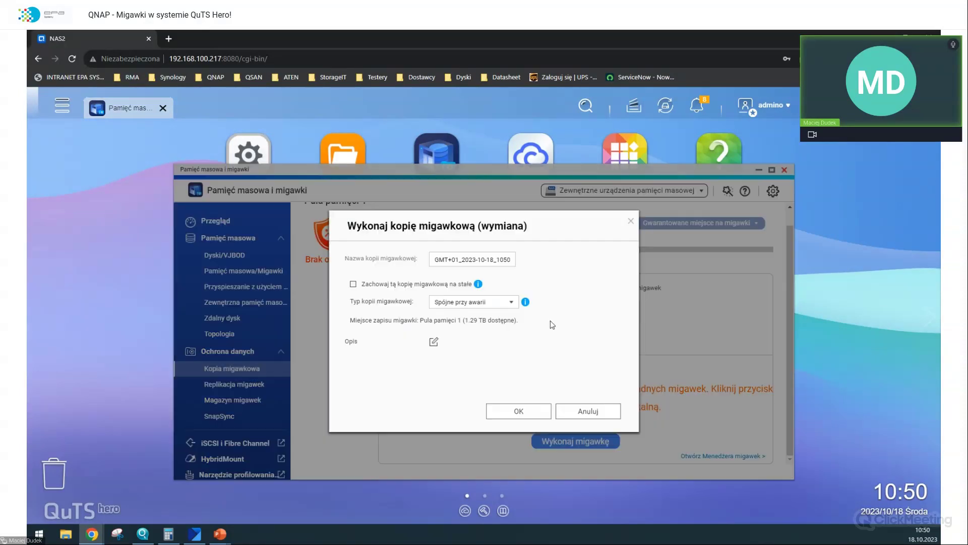
pyautogui.click(462, 290)
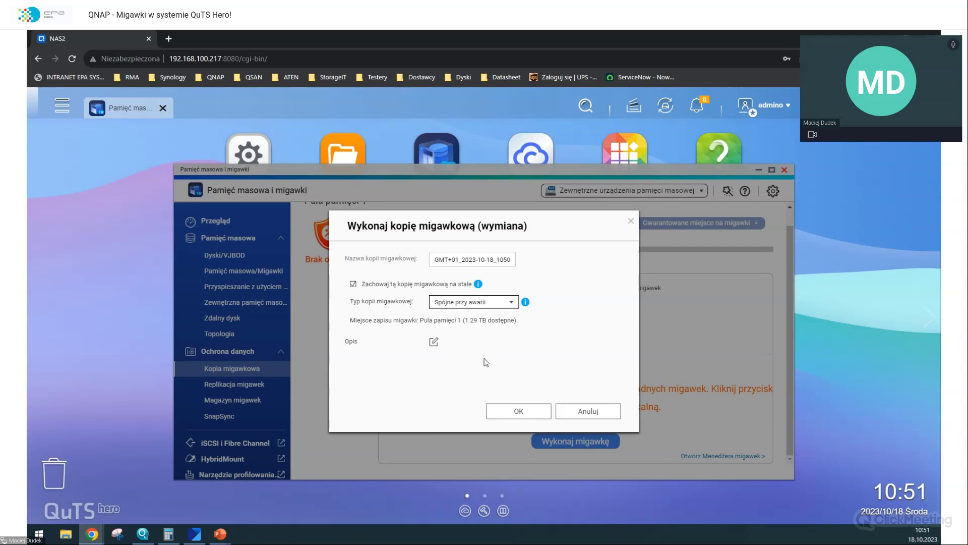
pyautogui.click(519, 410)
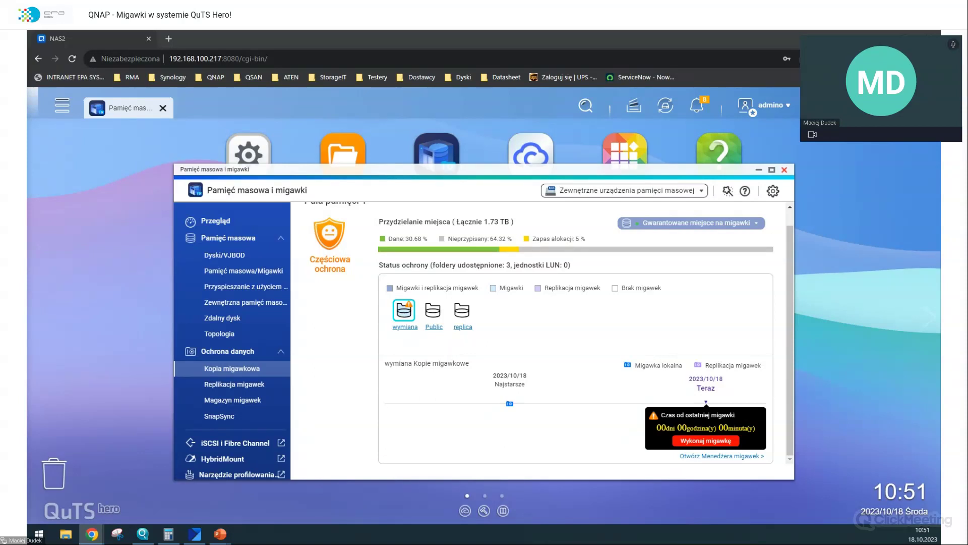
# - Bring the wymiana folder back in File Explorer and check file 1's Poprzednie wersje tab
pyautogui.press('super+e')
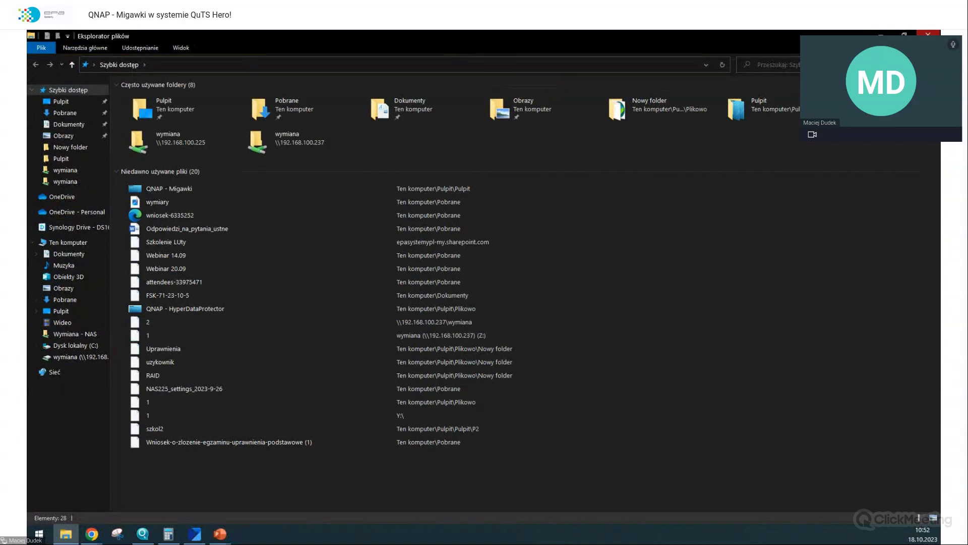
pyautogui.click(66, 533)
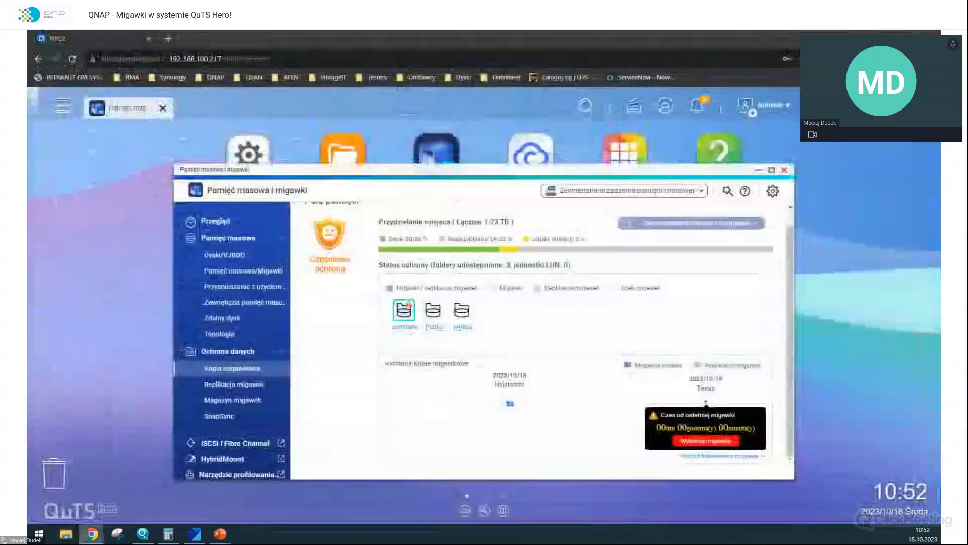
pyautogui.click(66, 534)
pyautogui.doubleClick(430, 40)
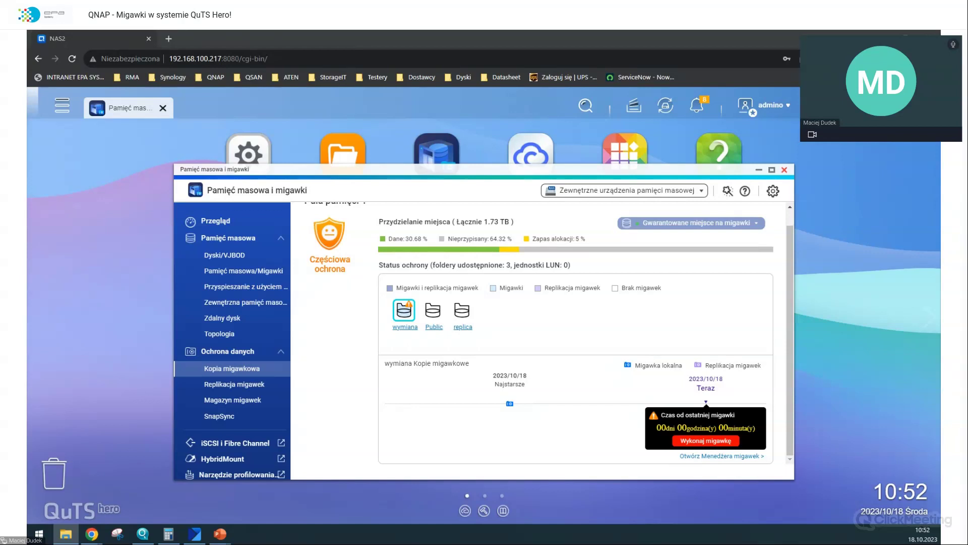
pyautogui.hotkey('alt', 'Tab')
pyautogui.rightClick(151, 124)
pyautogui.click(196, 333)
pyautogui.click(282, 145)
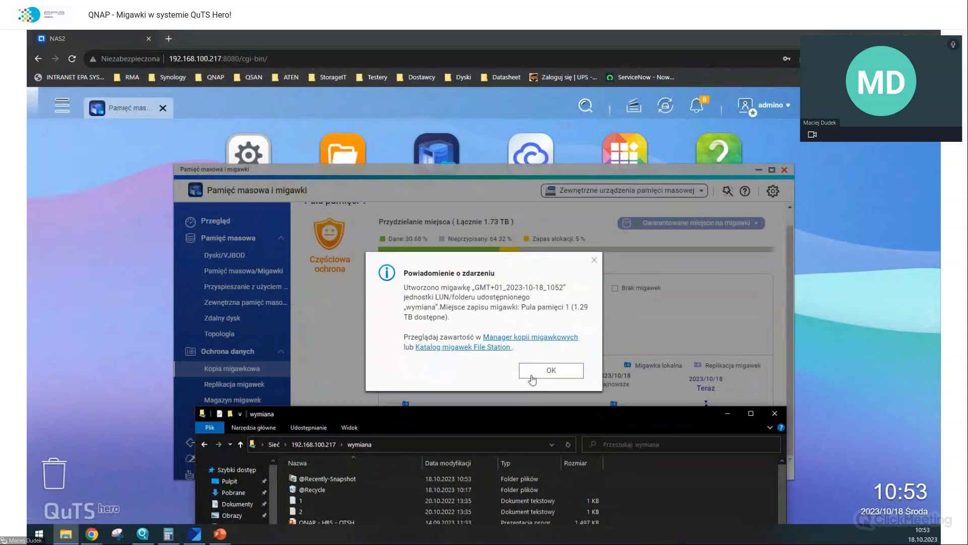
# - Dismiss the snapshot-created notification and move the wymiana folder window fully into view
pyautogui.click(551, 369)
pyautogui.click(74, 535)
pyautogui.moveTo(508, 426); pyautogui.dragTo(389, 29)
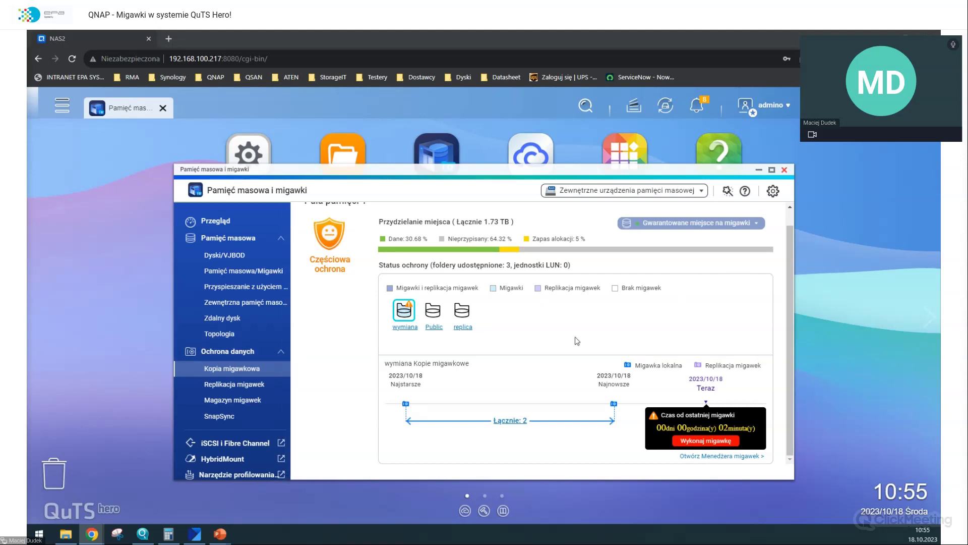
# - Open the uzytkownicy text file from the wymiana folder in Notepad, review it, and close it
pyautogui.moveTo(65, 538)
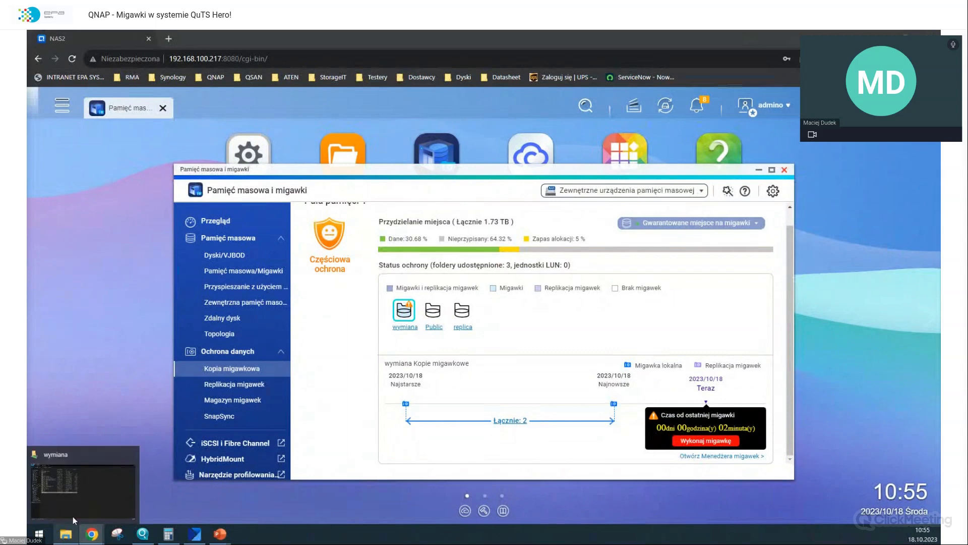
pyautogui.click(81, 495)
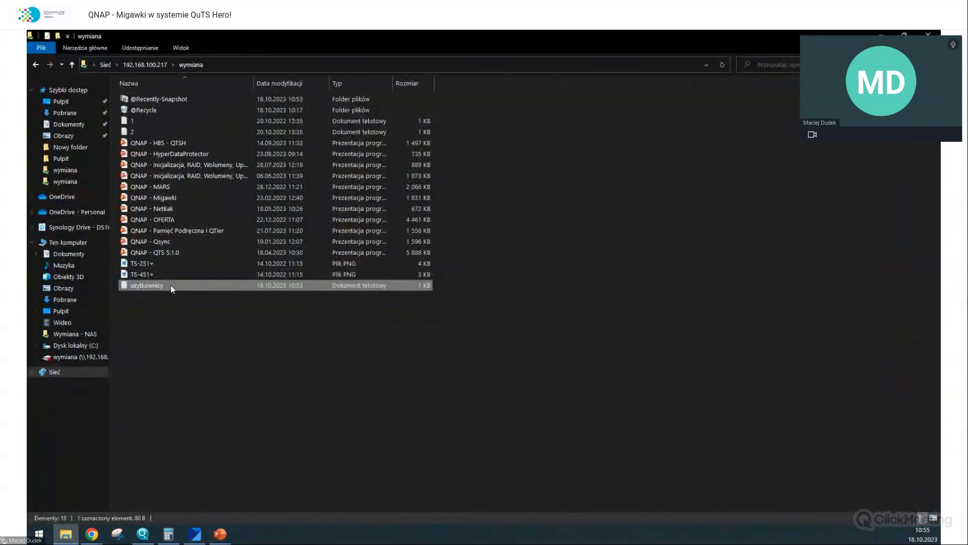
pyautogui.doubleClick(171, 286)
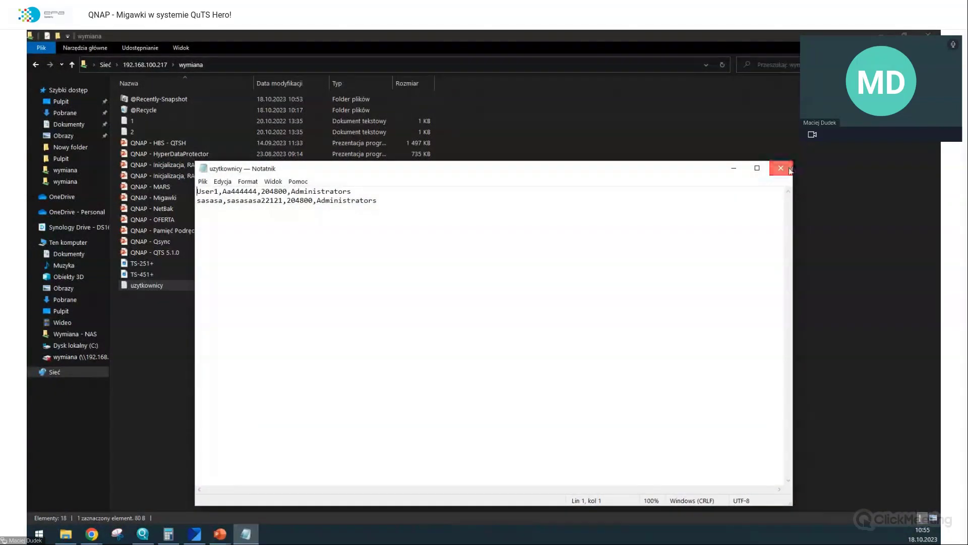
pyautogui.click(781, 169)
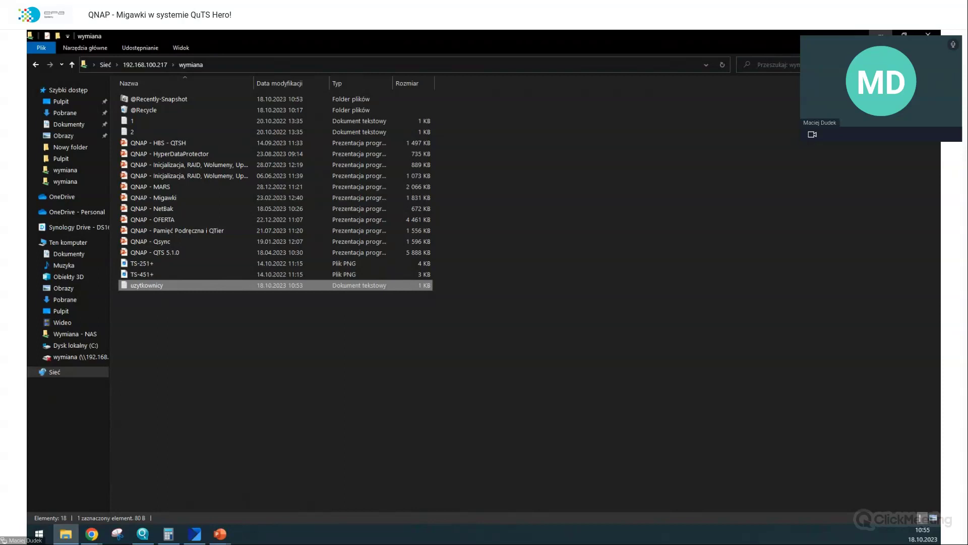
pyautogui.click(880, 33)
# - Confirm snapshot GMT+01_2023-10-18_1055 of wymiana and dismiss the notification
pyautogui.click(522, 413)
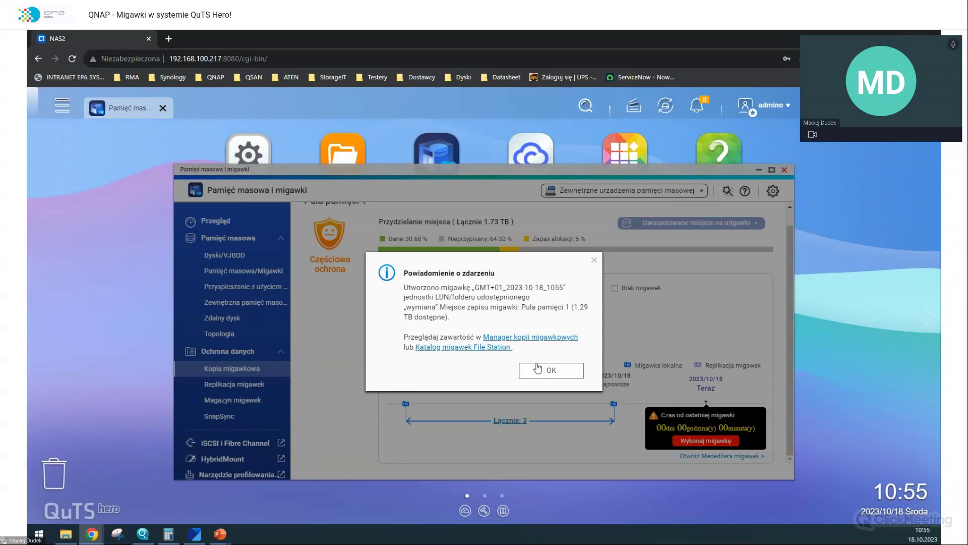
pyautogui.click(538, 368)
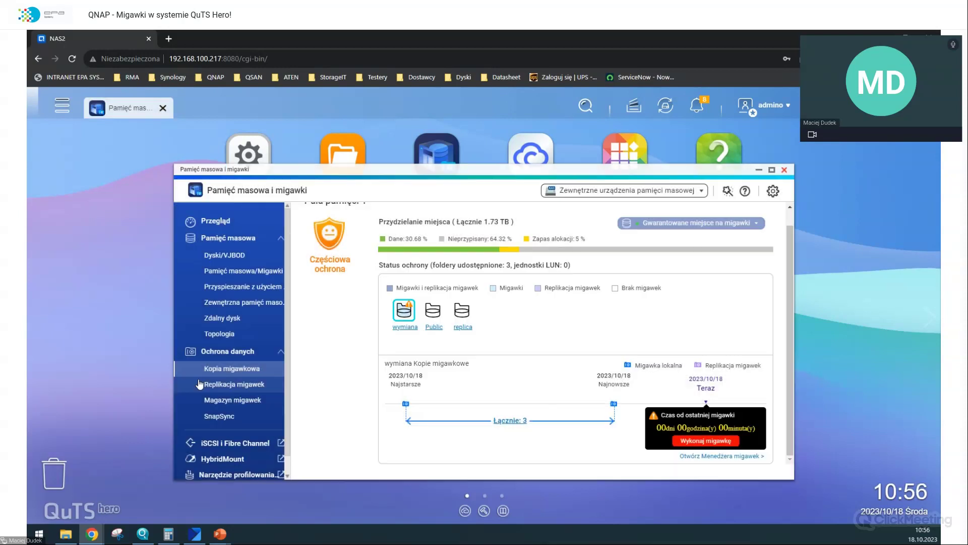
# - Delete ',204800,Administrators' from line 2 of uzytkownicy in Notepad and save the file
pyautogui.click(66, 533)
pyautogui.doubleClick(247, 285)
pyautogui.moveTo(385, 205); pyautogui.dragTo(298, 208)
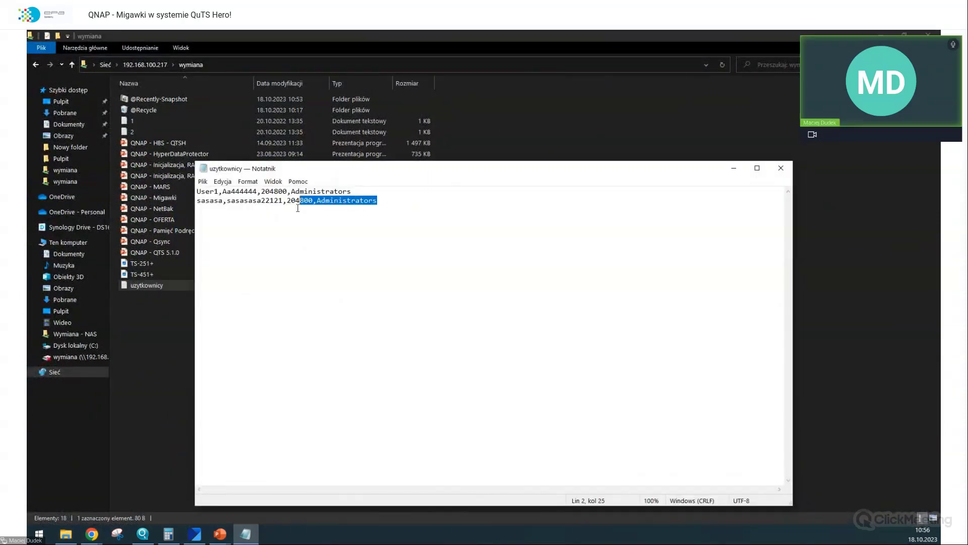
pyautogui.moveTo(298, 209); pyautogui.dragTo(289, 208)
pyautogui.press('BackSpace')
pyautogui.press('BackSpace')
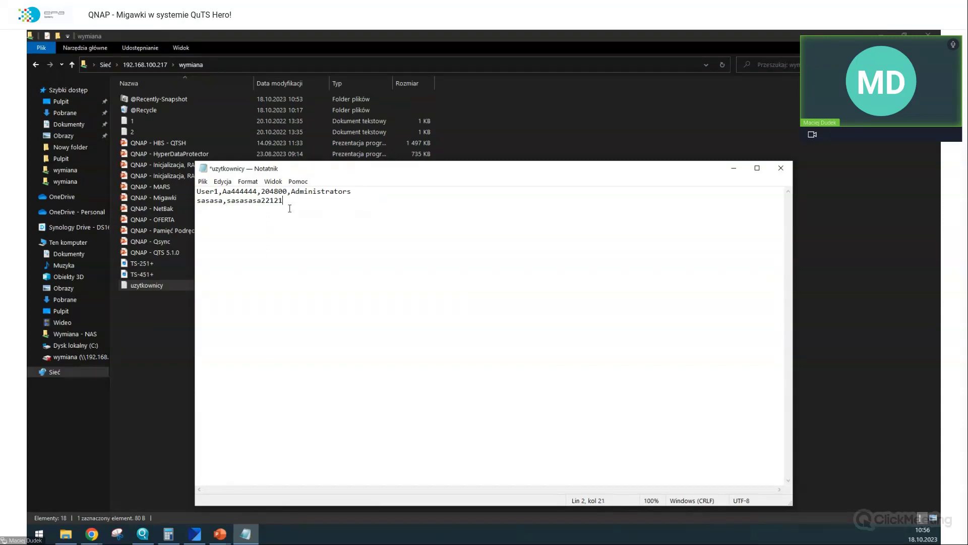
pyautogui.click(781, 166)
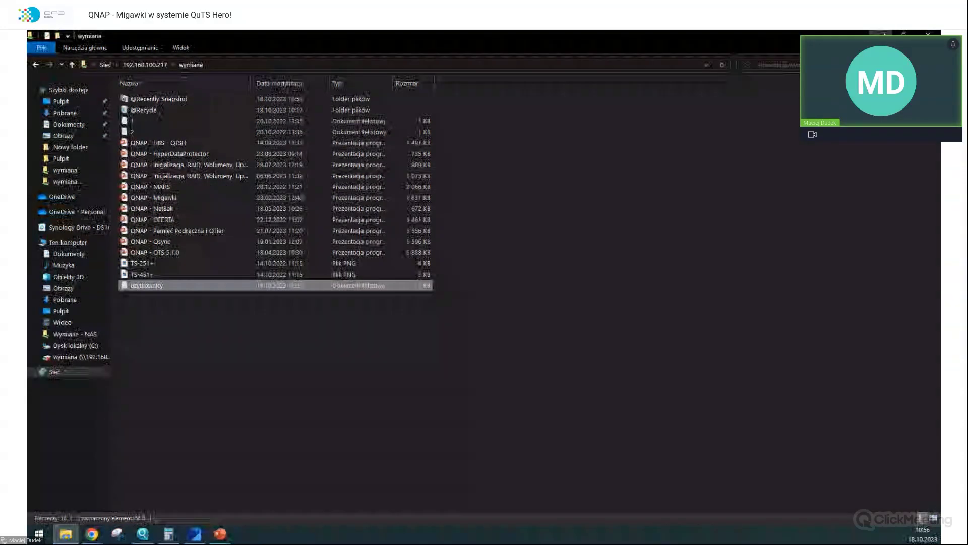
pyautogui.hotkey('alt', 'Tab')
pyautogui.click(681, 441)
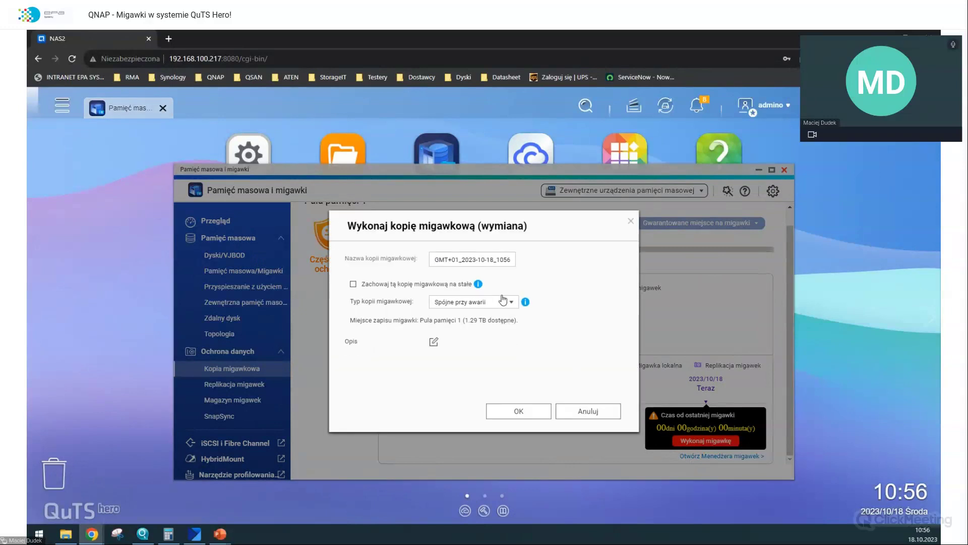
# - Confirm snapshot GMT+01_2023-10-18_1056 of wymiana and dismiss the notification
pyautogui.click(515, 413)
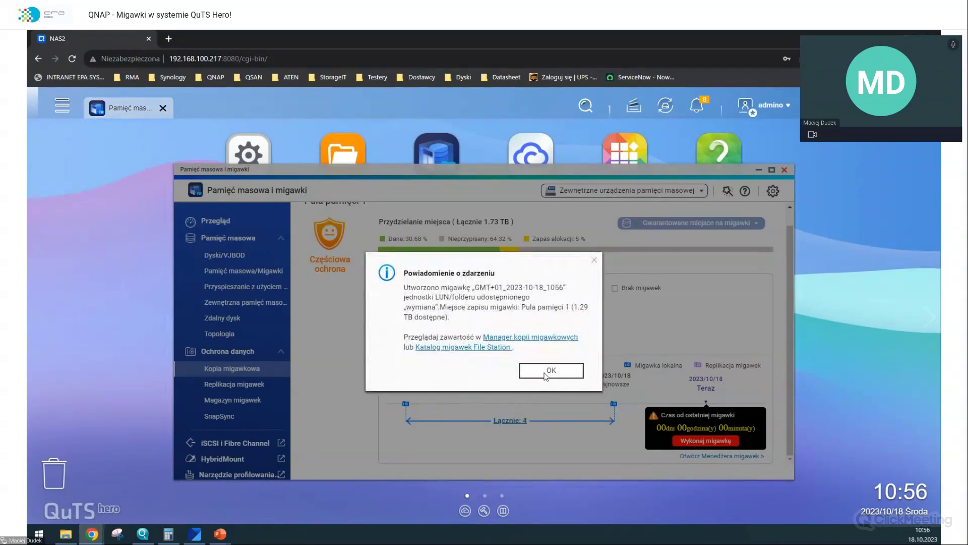
pyautogui.click(552, 373)
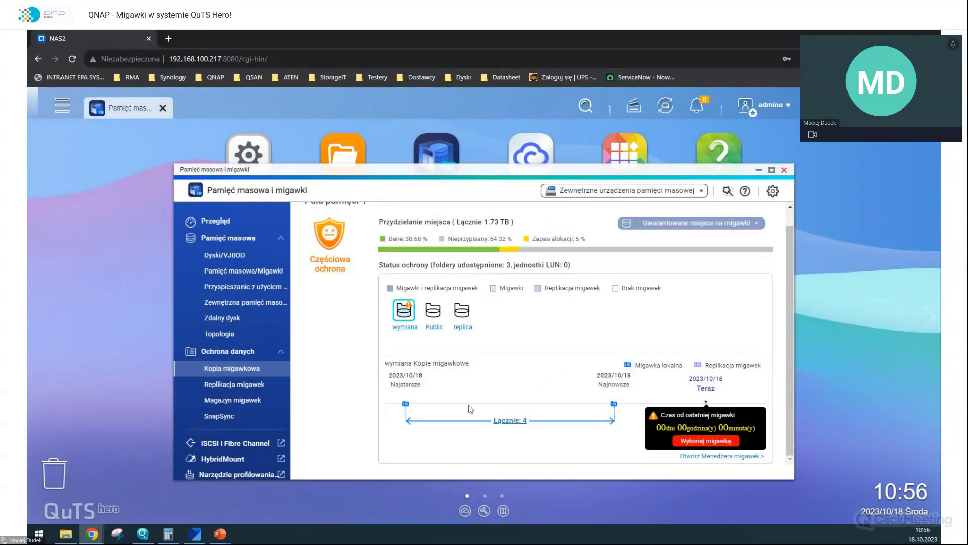
pyautogui.click(64, 534)
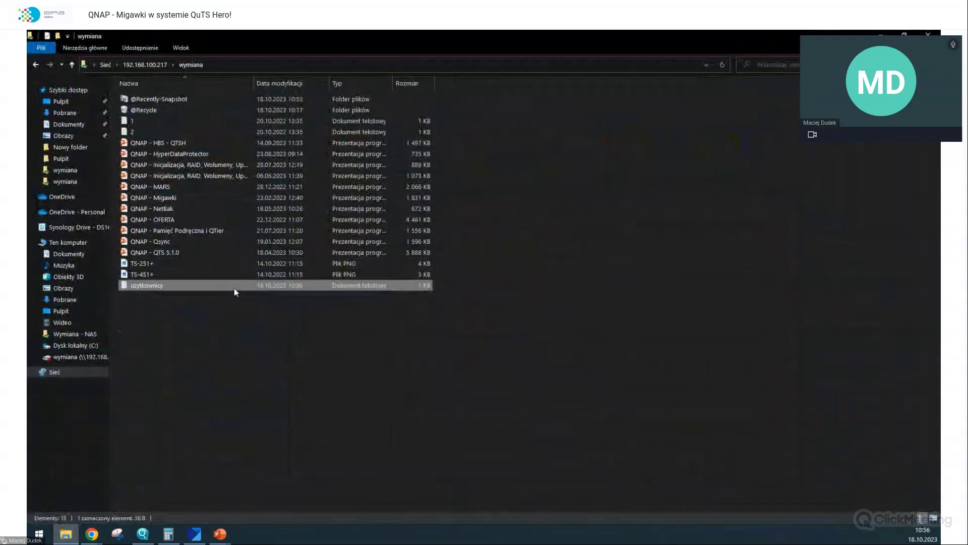
pyautogui.doubleClick(233, 288)
pyautogui.click(288, 202)
pyautogui.press('Return')
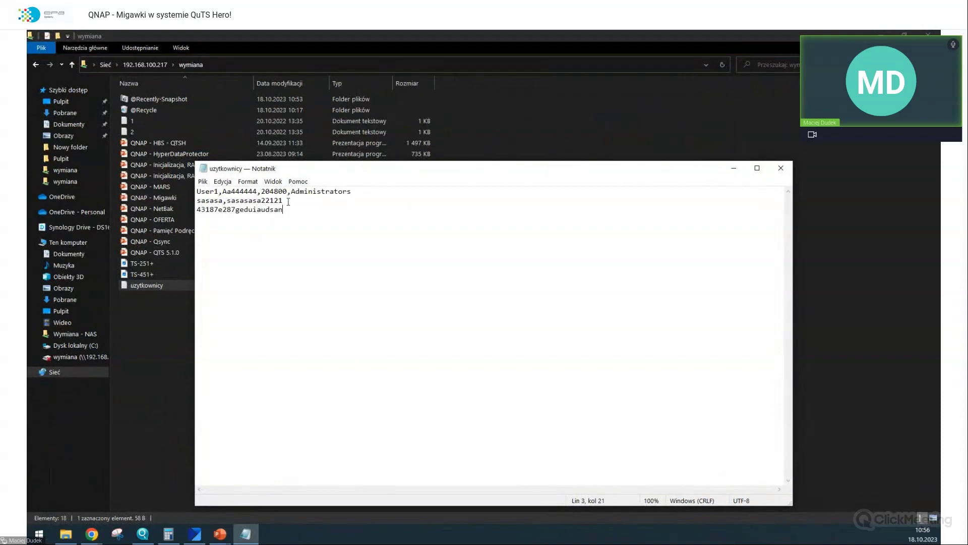
pyautogui.click(781, 168)
# - Show the previous versions of uzytkownicy in its properties and select the 2022 entry
pyautogui.rightClick(211, 289)
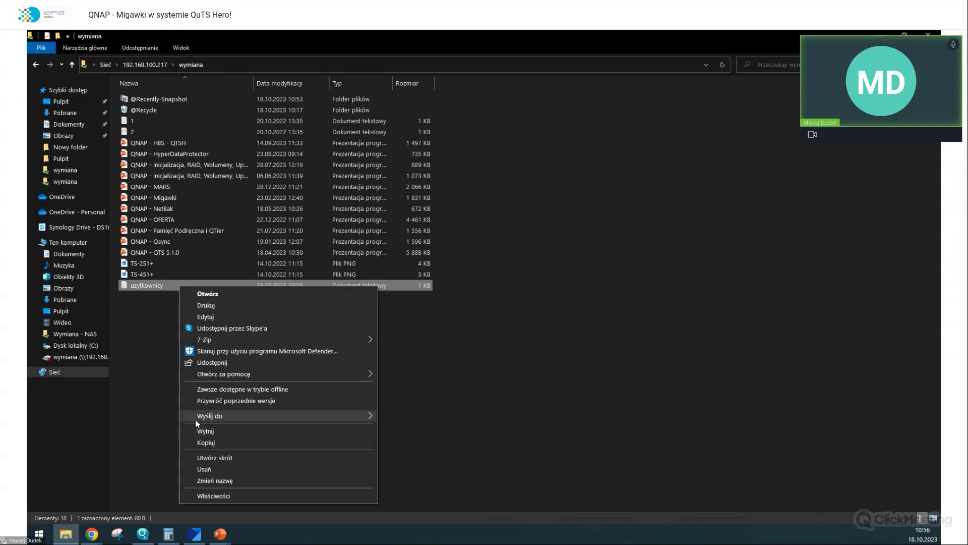
pyautogui.click(196, 496)
pyautogui.moveTo(298, 285); pyautogui.dragTo(400, 119)
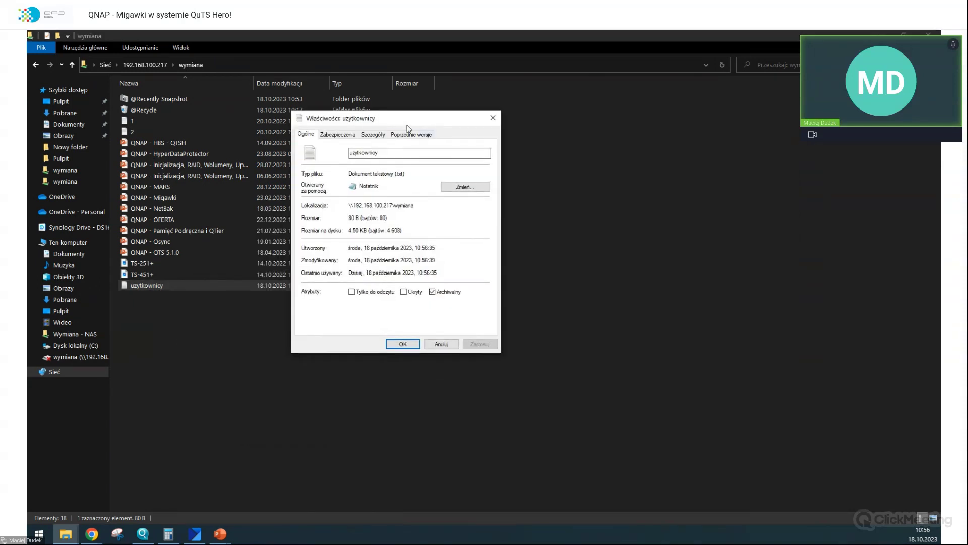
pyautogui.click(408, 135)
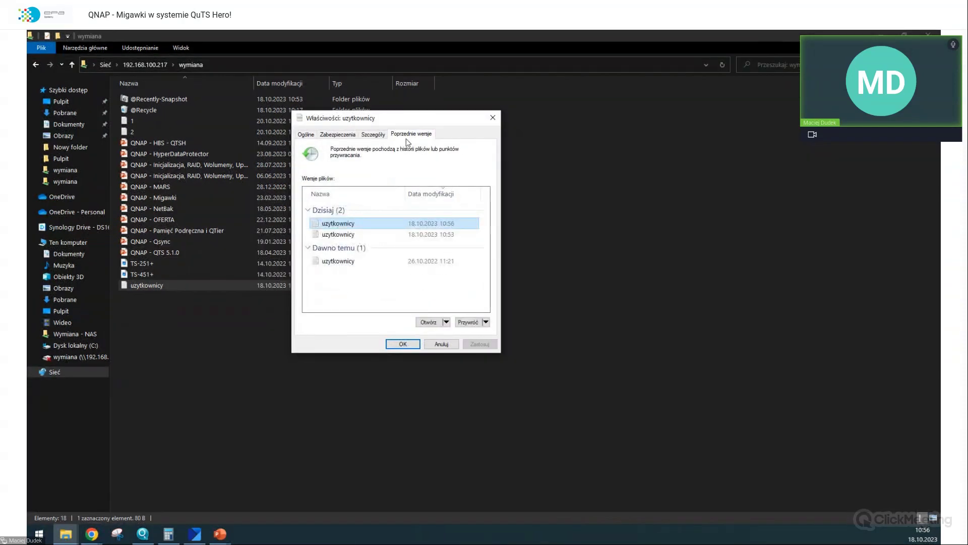
pyautogui.click(358, 263)
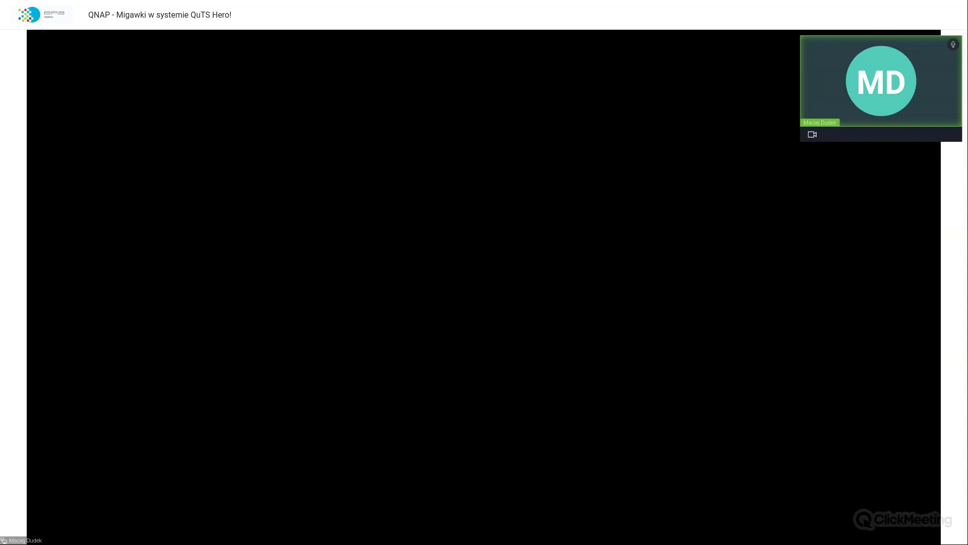
# - Restore uzytkownicy from its 10:56 previous version and close Properties
pyautogui.click(337, 223)
pyautogui.click(468, 322)
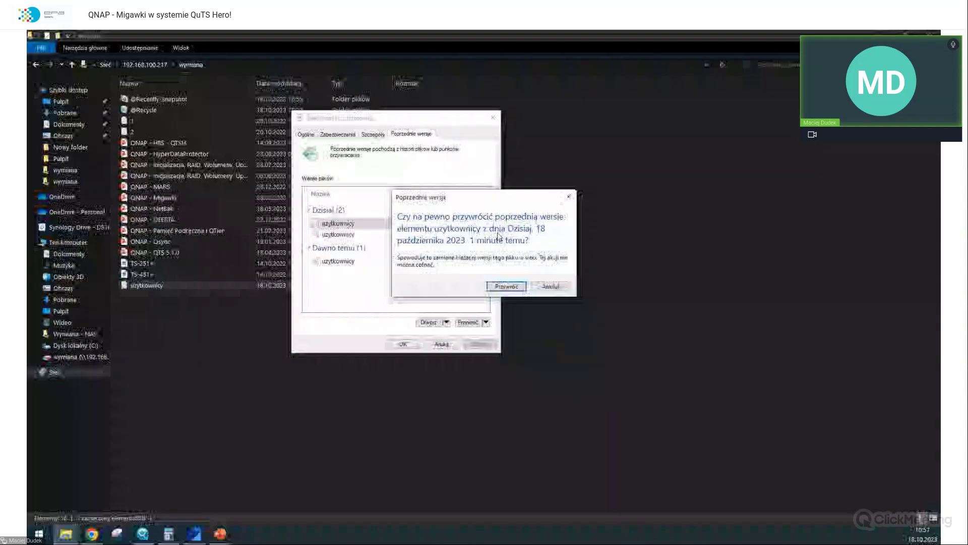
pyautogui.click(506, 286)
pyautogui.click(549, 305)
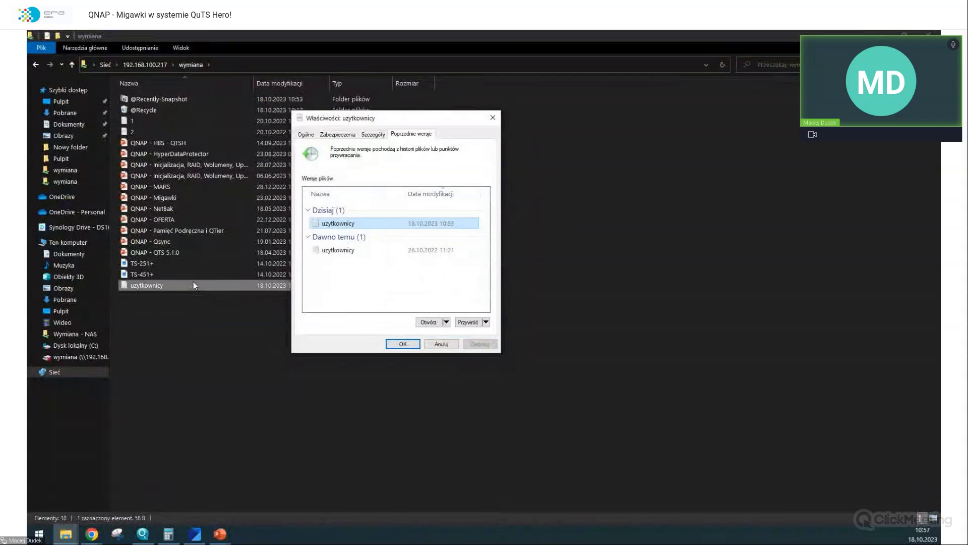
pyautogui.press('Escape')
# - Open the restored uzytkownicy to confirm it holds only the two original lines
pyautogui.doubleClick(191, 285)
pyautogui.hotkey('ctrl', 'a')
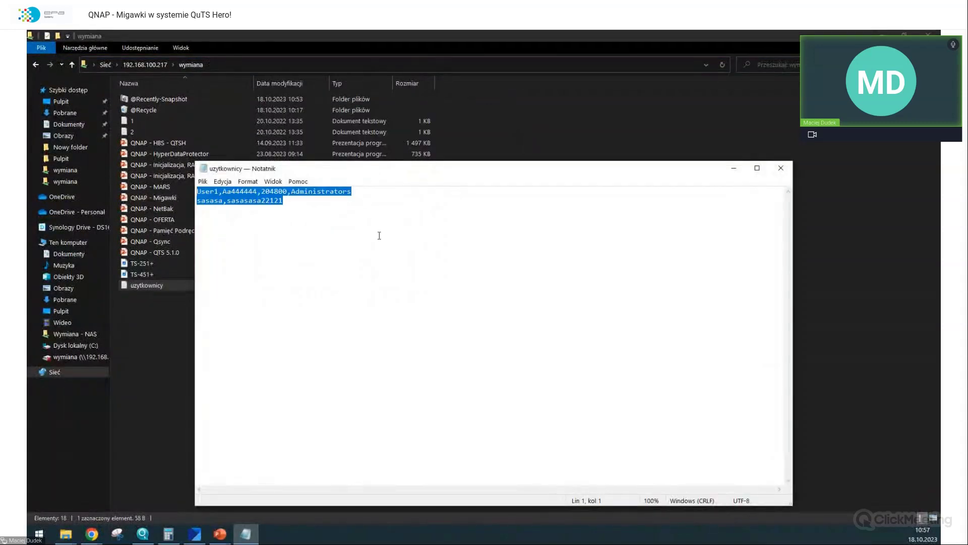
pyautogui.click(781, 169)
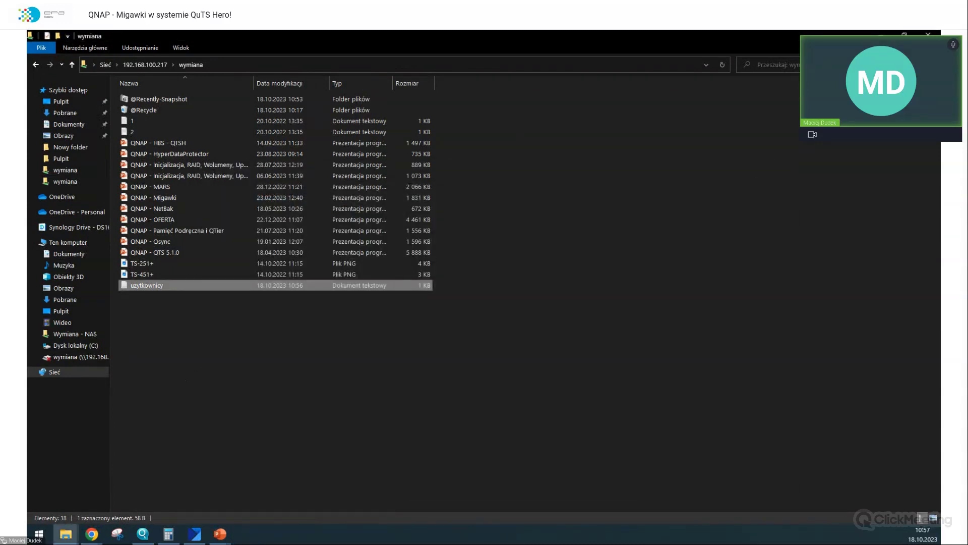
pyautogui.hotkey('alt', 'Tab')
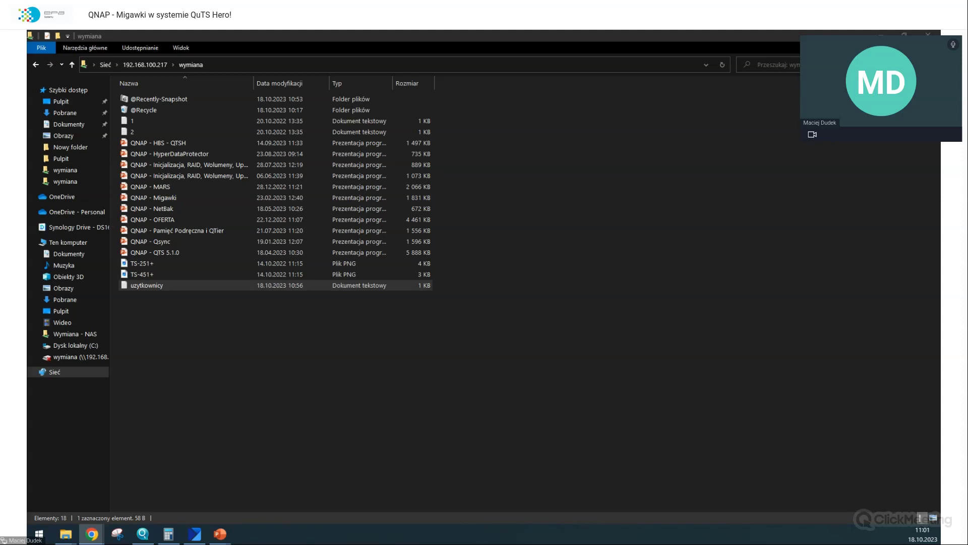
# - Bring the wymiana file list forward, view uzytkownicy, and close its properties and editor
pyautogui.click(686, 194)
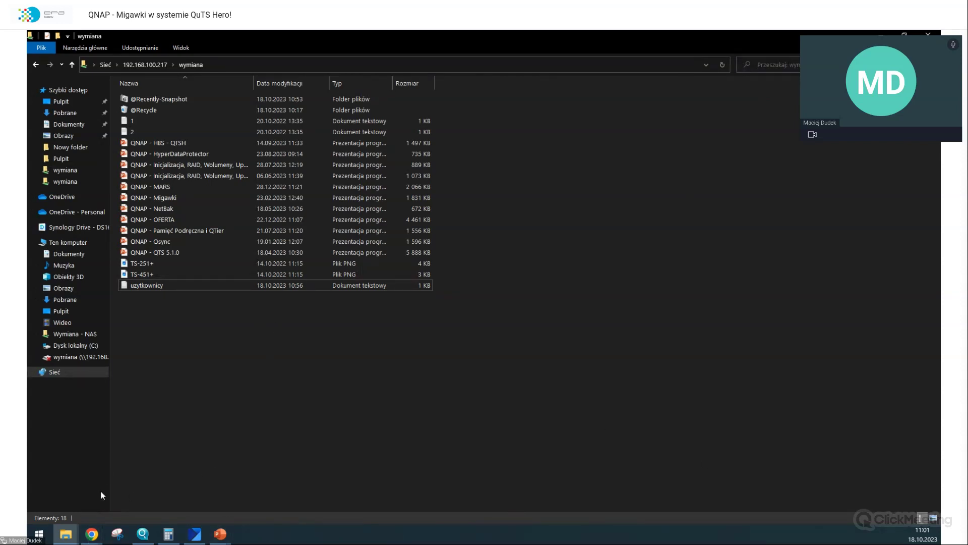
pyautogui.moveTo(96, 535)
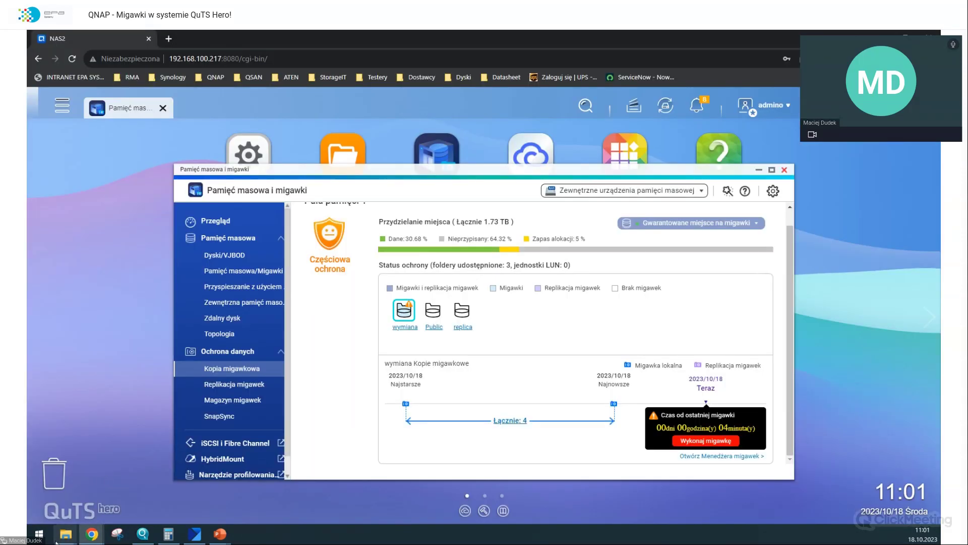
pyautogui.moveTo(66, 533)
pyautogui.moveTo(155, 484)
pyautogui.click(111, 497)
pyautogui.doubleClick(161, 286)
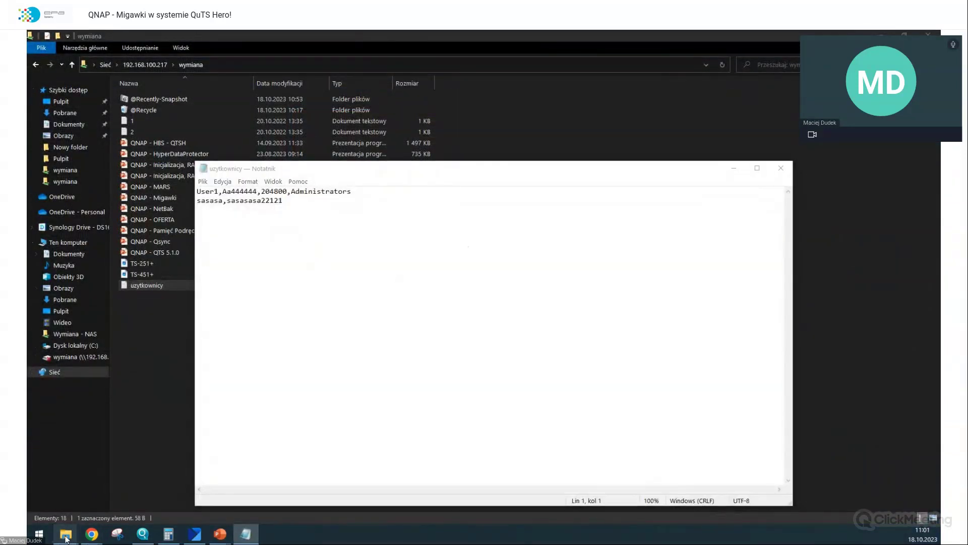
pyautogui.click(171, 484)
pyautogui.moveTo(378, 118); pyautogui.dragTo(615, 99)
pyautogui.click(642, 324)
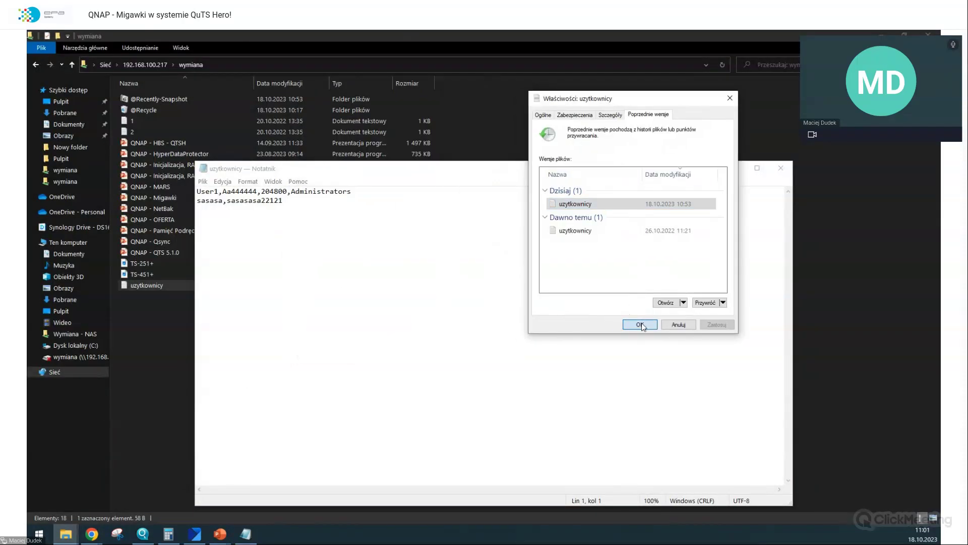
pyautogui.click(779, 168)
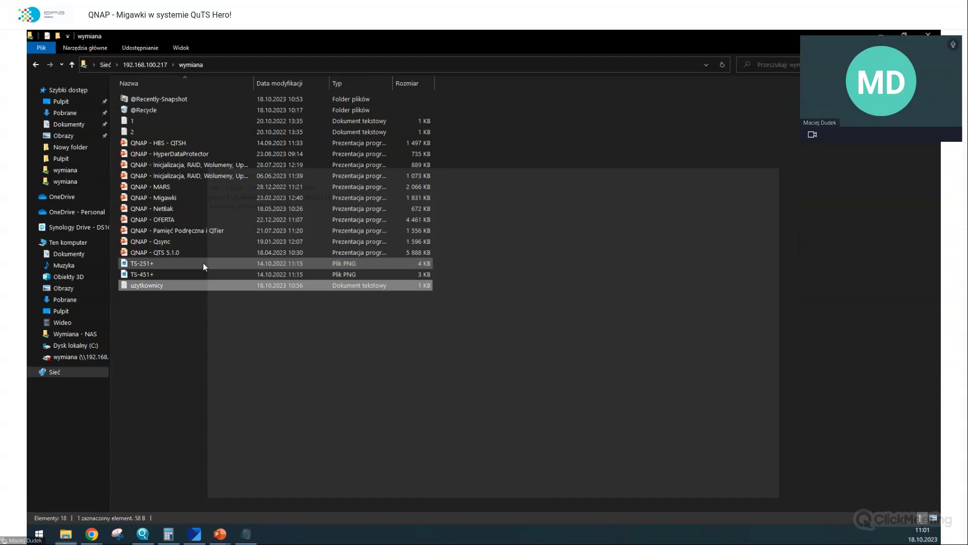
# - Refresh the wymiana folder listing and reopen uzytkownicy to recheck its contents
pyautogui.doubleClick(177, 286)
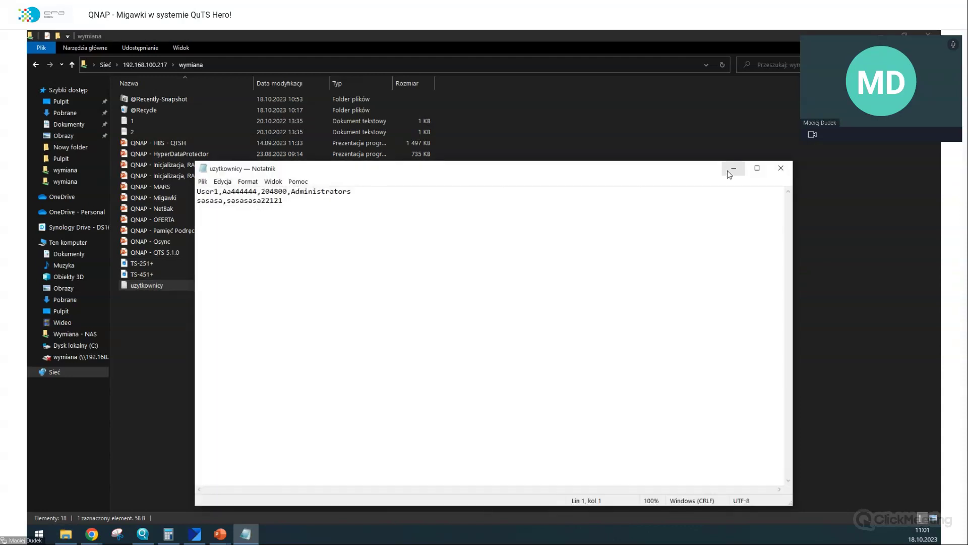
pyautogui.click(779, 168)
pyautogui.rightClick(162, 302)
pyautogui.click(189, 345)
pyautogui.doubleClick(157, 286)
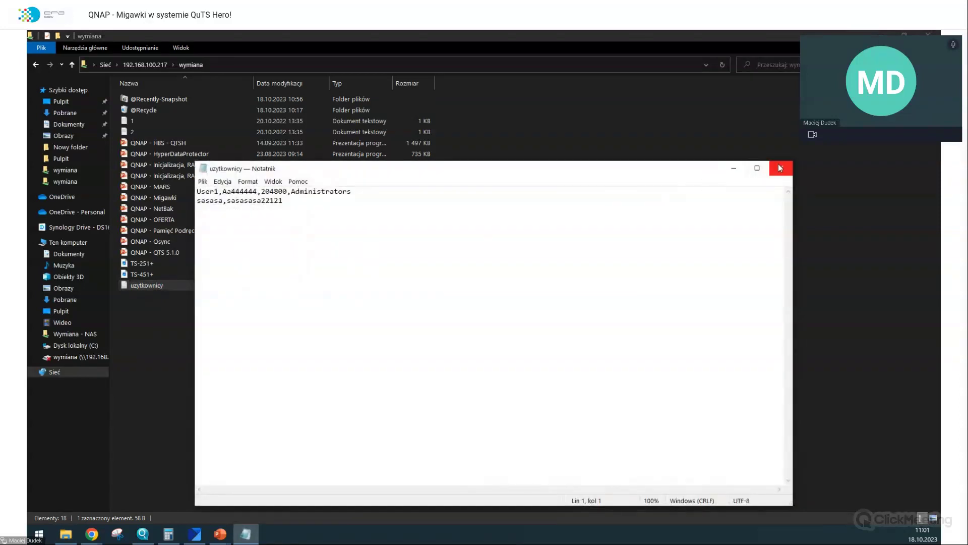
pyautogui.click(780, 167)
# - Restore uzytkownicy to its 18.10.2023 10:53 version and open it to check the lines
pyautogui.rightClick(186, 288)
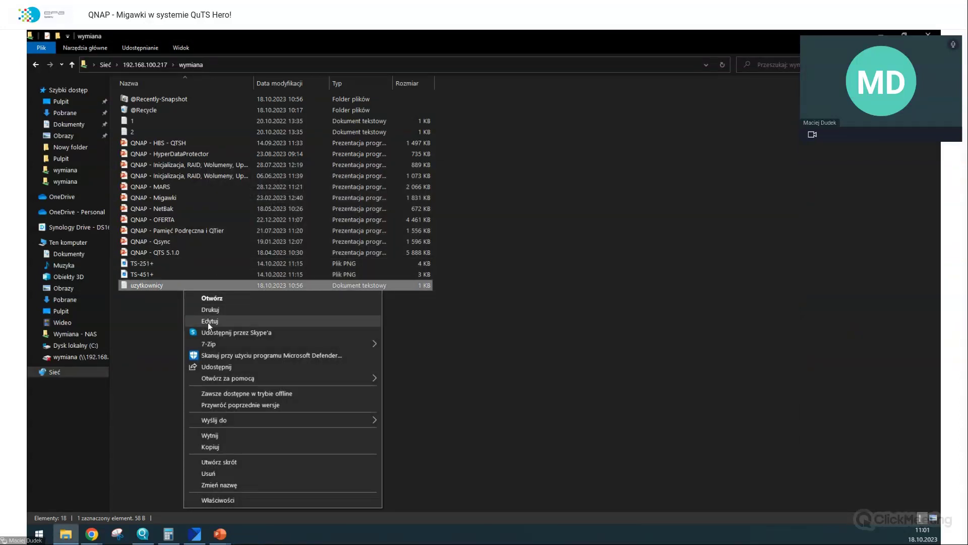
pyautogui.click(240, 405)
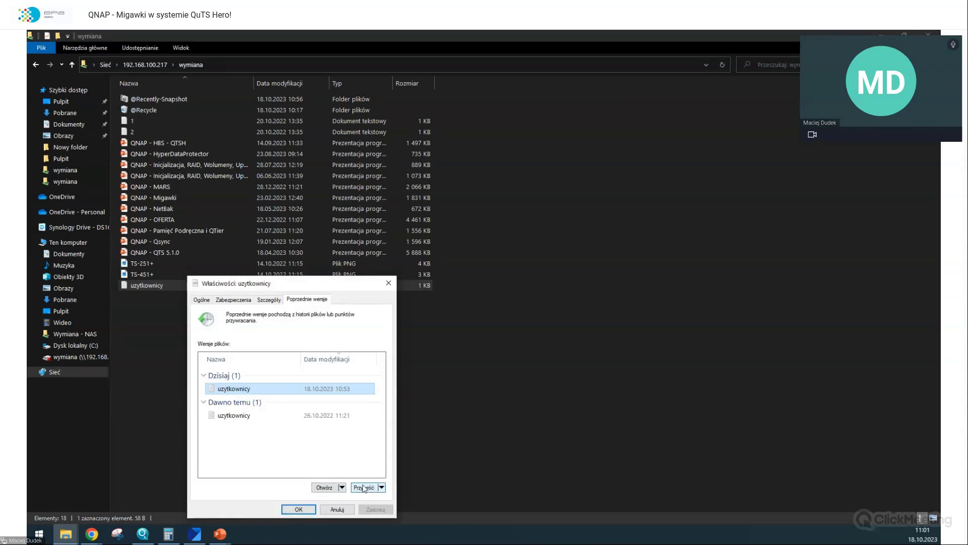
pyautogui.click(364, 487)
pyautogui.click(503, 303)
pyautogui.click(555, 274)
pyautogui.click(386, 284)
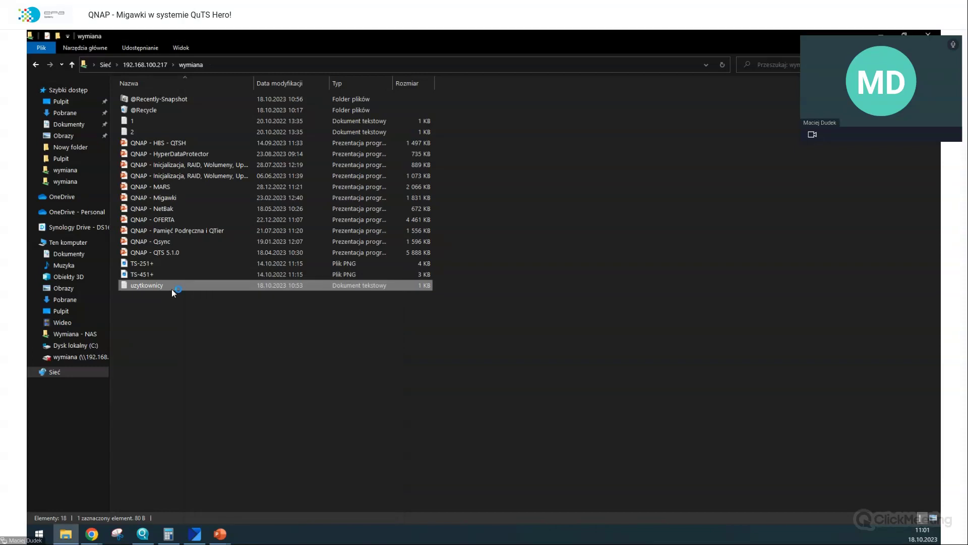
pyautogui.doubleClick(171, 289)
pyautogui.moveTo(378, 228); pyautogui.dragTo(110, 204)
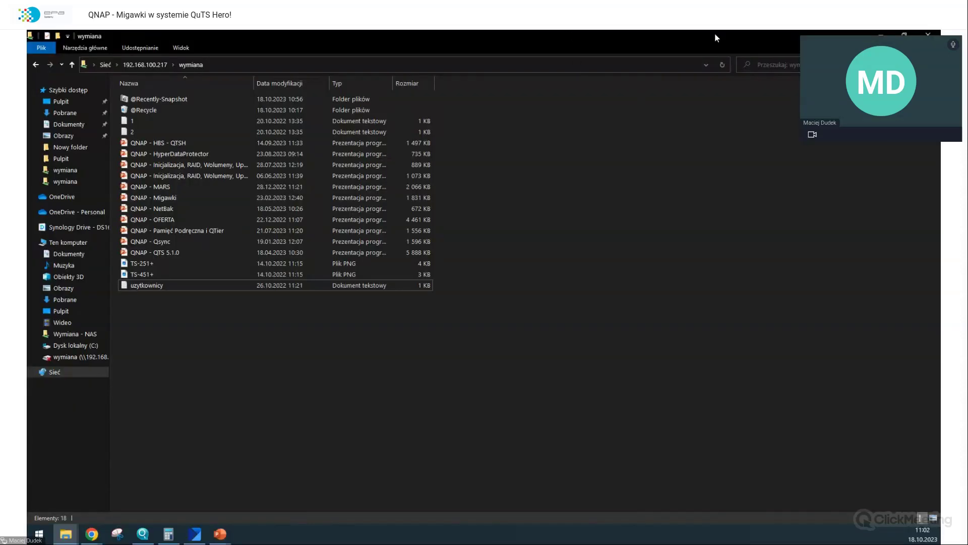
# - Switch over to the browser to revert the file from there
pyautogui.hotkey('alt', 'Tab')
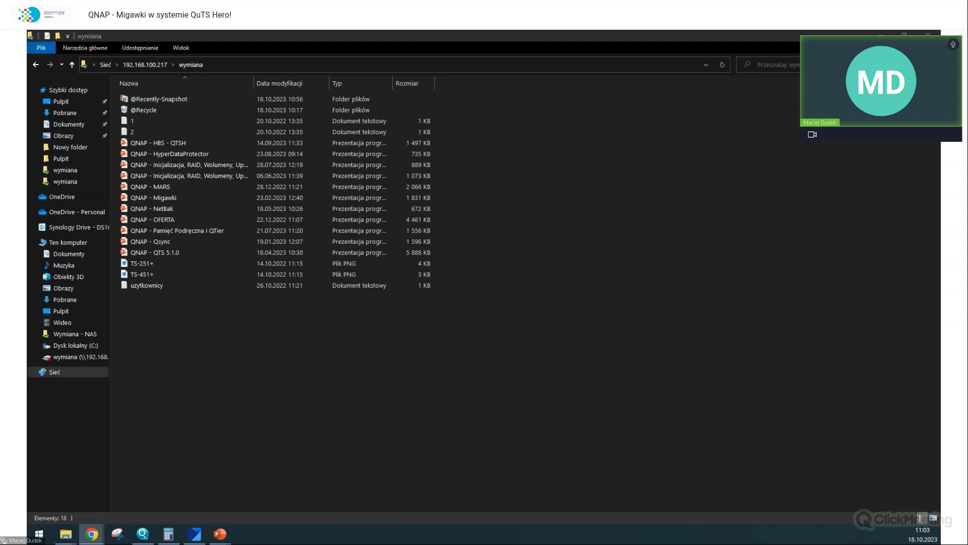
# - Refresh the folder and open uzytkownicy to confirm it holds a single user line
pyautogui.rightClick(545, 259)
pyautogui.click(576, 297)
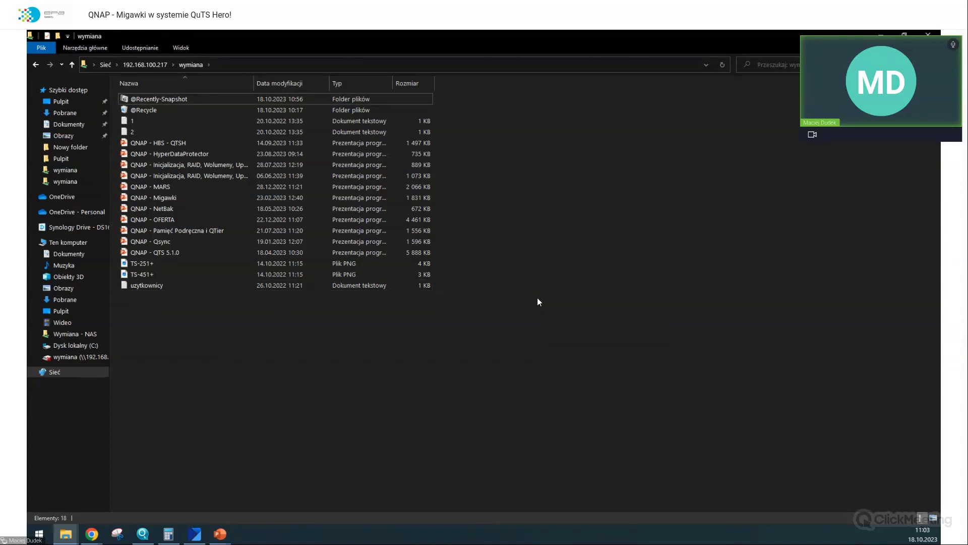
pyautogui.doubleClick(394, 285)
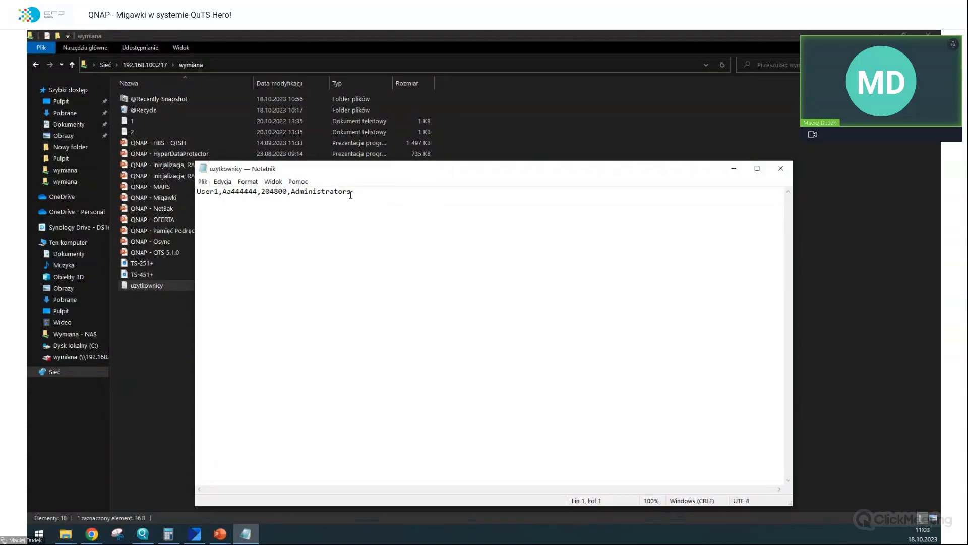
pyautogui.click(780, 167)
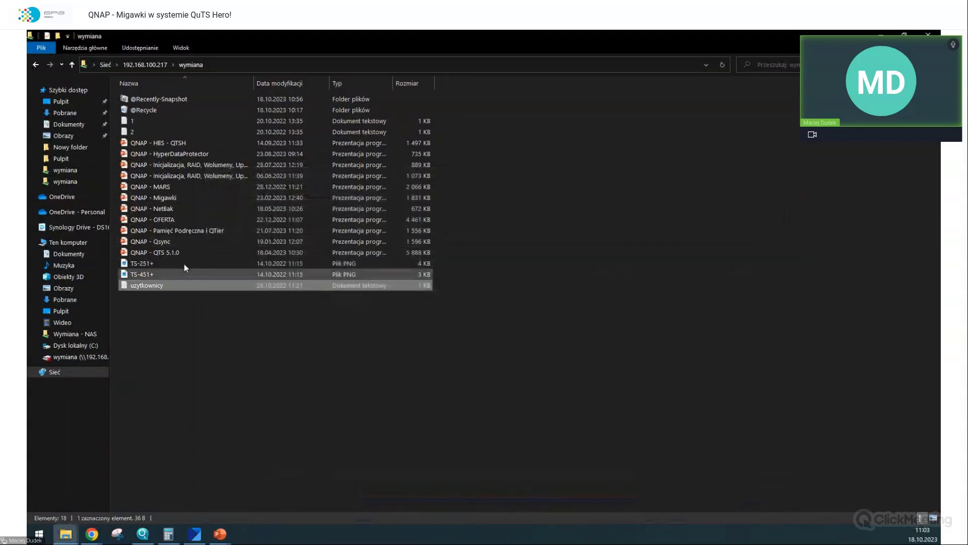
# - Confirm file 1 has no previous versions, then close File Explorer
pyautogui.rightClick(161, 283)
pyautogui.rightClick(157, 218)
pyautogui.click(578, 209)
pyautogui.rightClick(145, 121)
pyautogui.click(175, 327)
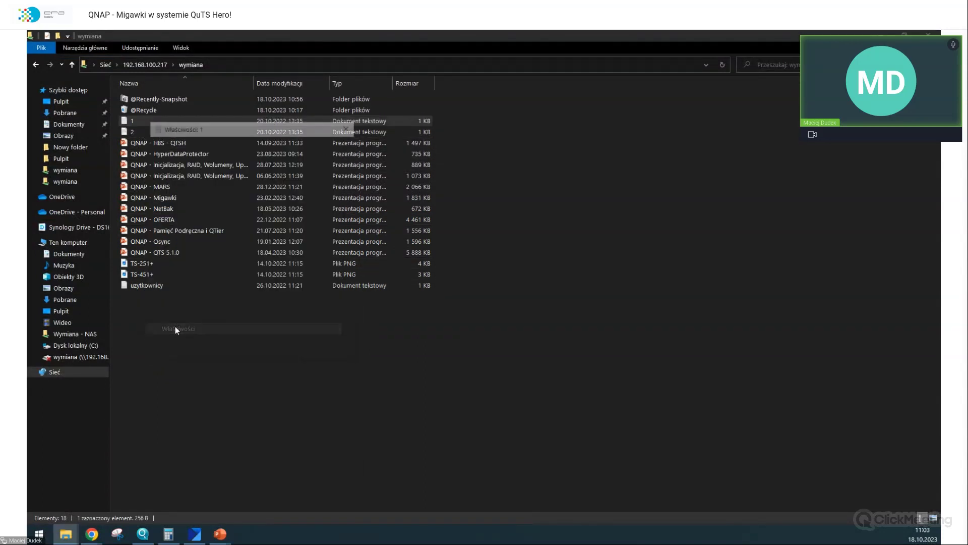
pyautogui.click(257, 144)
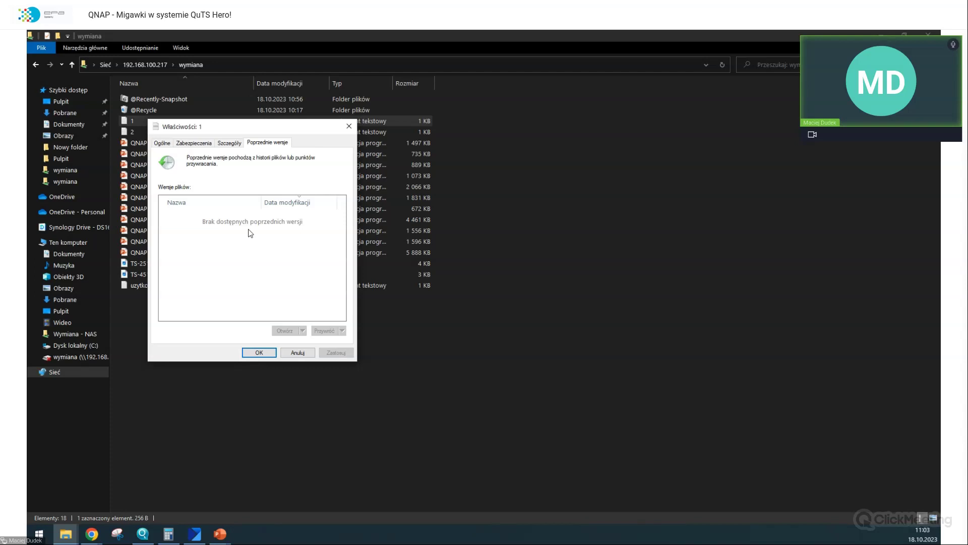
pyautogui.click(260, 352)
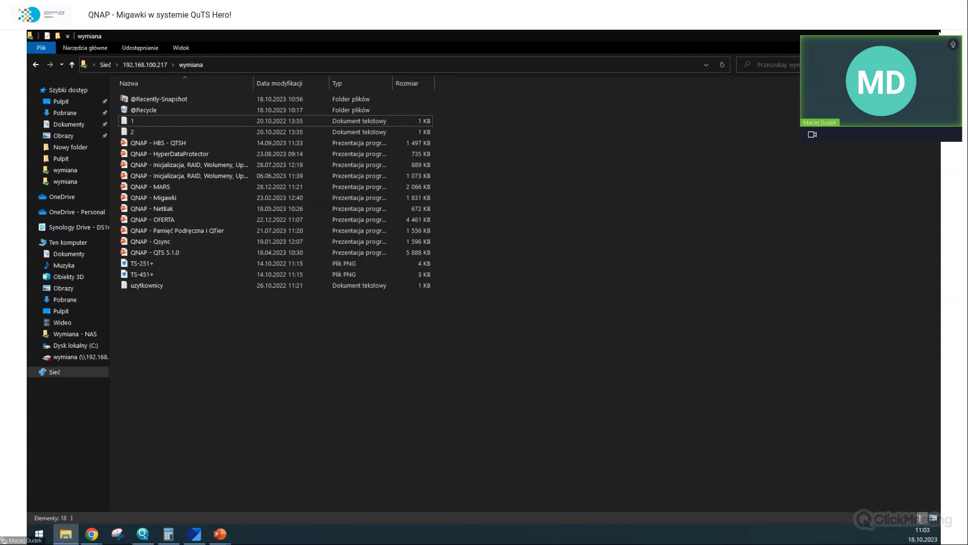
pyautogui.click(934, 34)
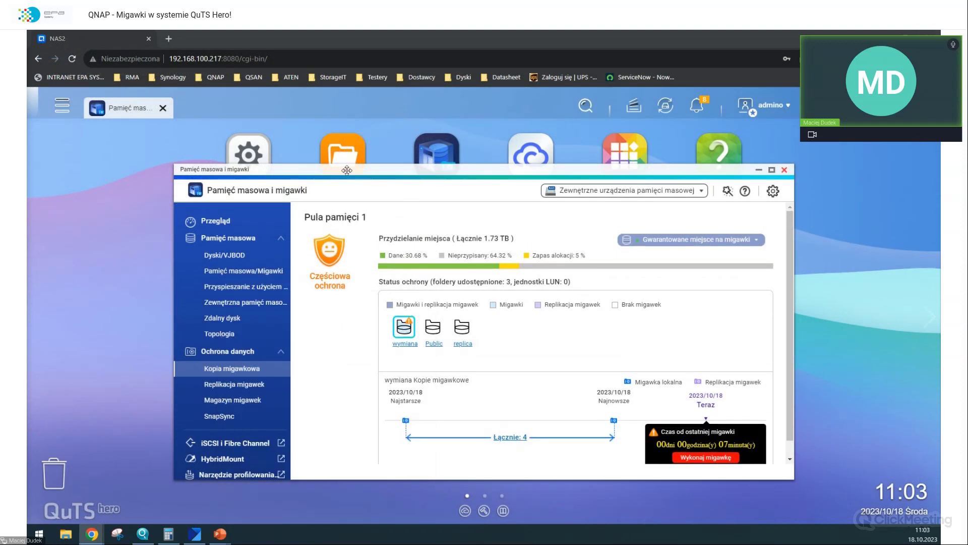
# - Open the list of four wymiana snapshots and select the 64.00 KB snapshot from 10:52:58
pyautogui.doubleClick(347, 170)
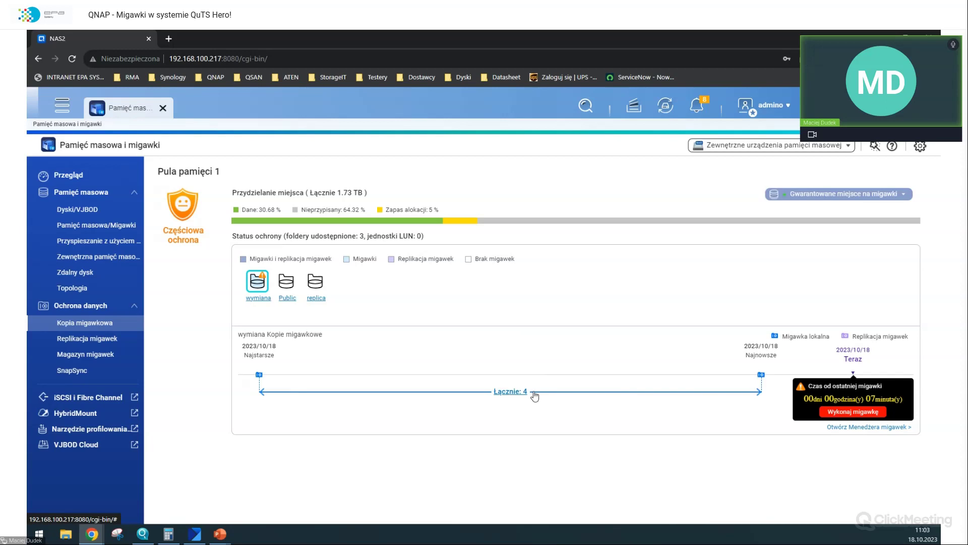
pyautogui.click(534, 395)
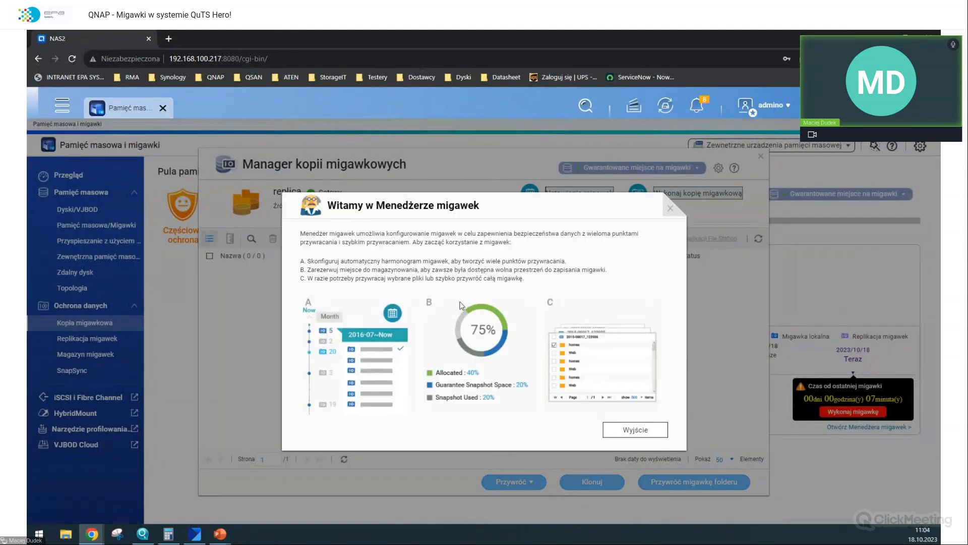
pyautogui.click(639, 426)
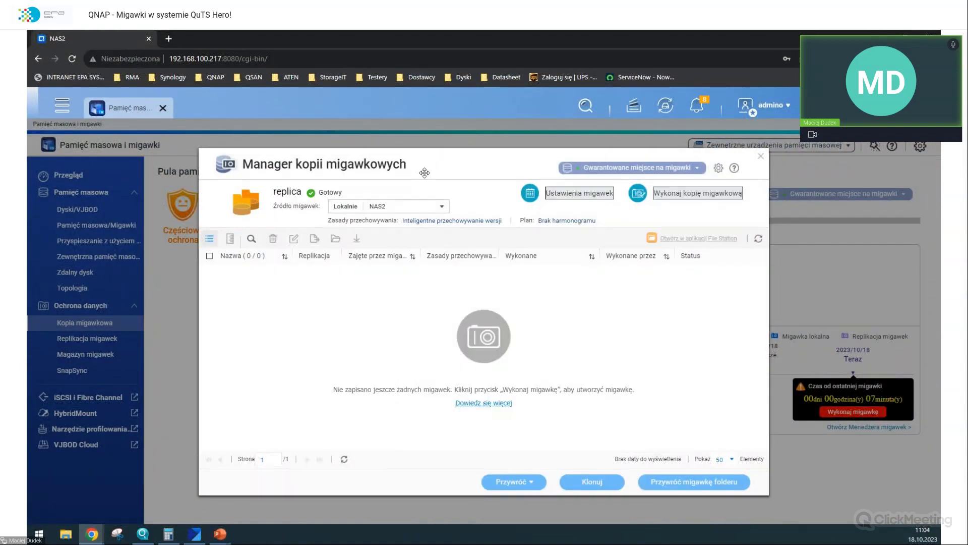
pyautogui.moveTo(425, 172); pyautogui.dragTo(491, 173)
pyautogui.click(499, 209)
pyautogui.click(591, 212)
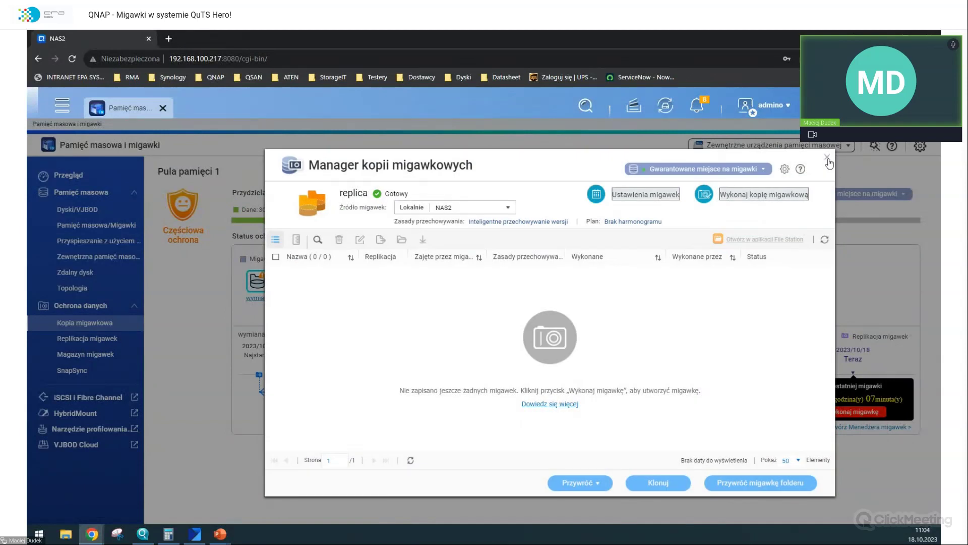
pyautogui.click(828, 159)
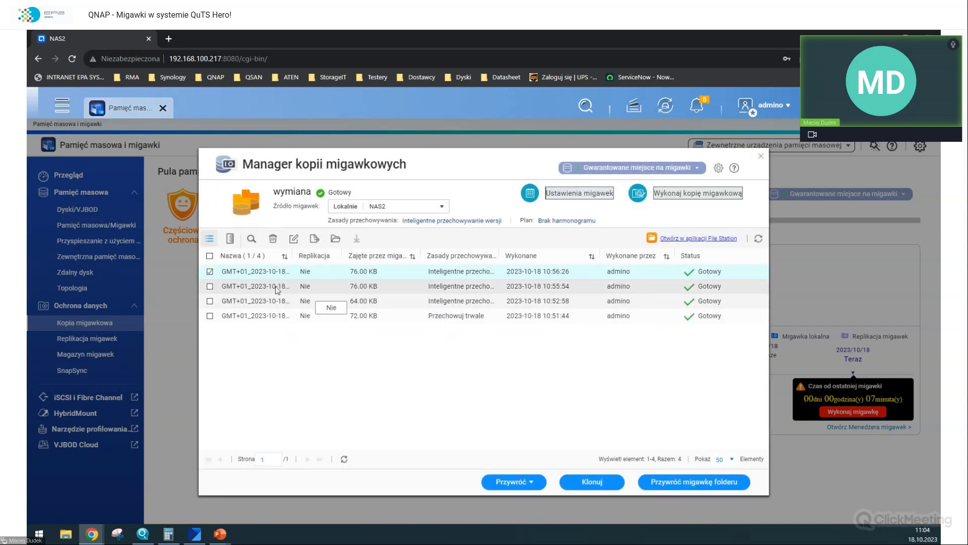
pyautogui.click(362, 320)
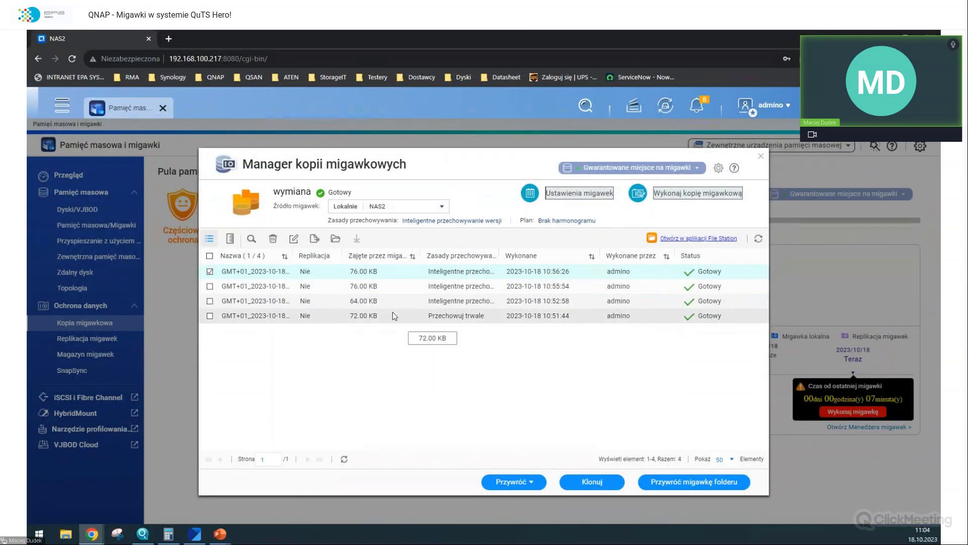
pyautogui.click(368, 304)
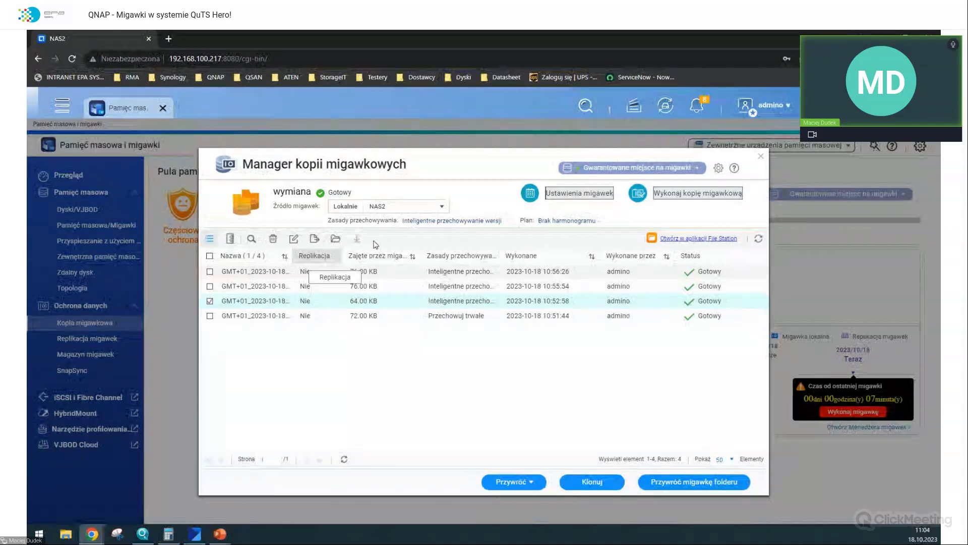
# - Open the wymiana snapshot settings and toggle the snapshot schedule
pyautogui.click(600, 194)
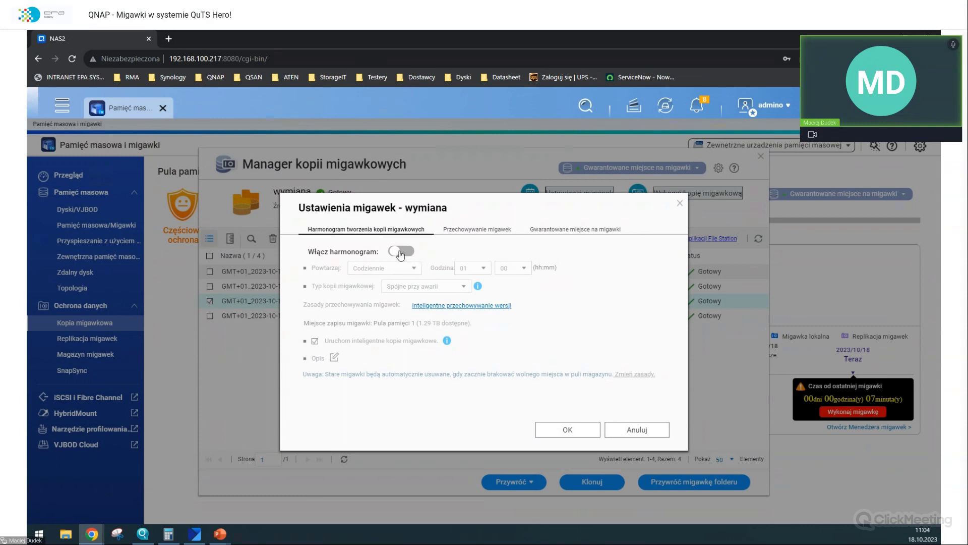
pyautogui.click(408, 251)
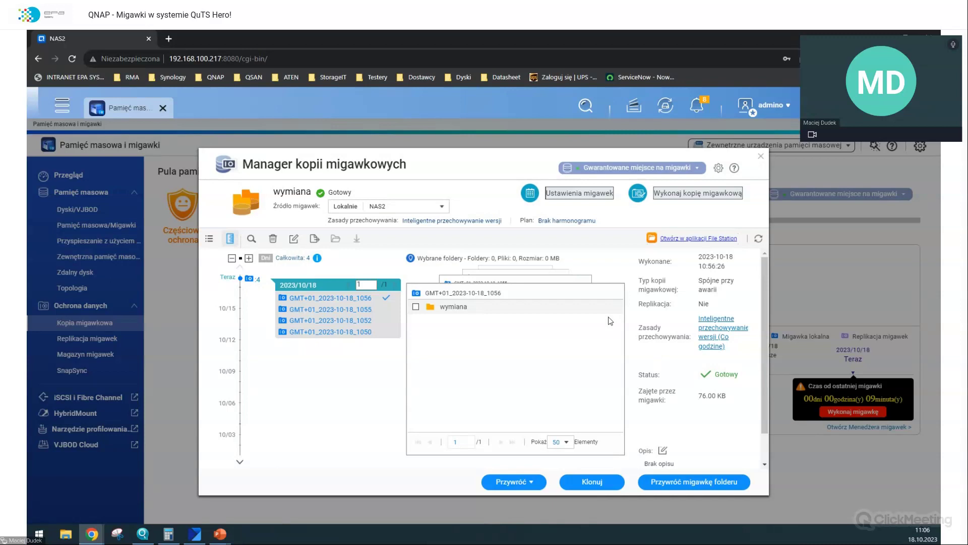
# - Tick uzytkownicy.txt inside the wymiana folder of snapshot GMT+01_2023-10-18_1050
pyautogui.click(329, 335)
pyautogui.doubleClick(456, 308)
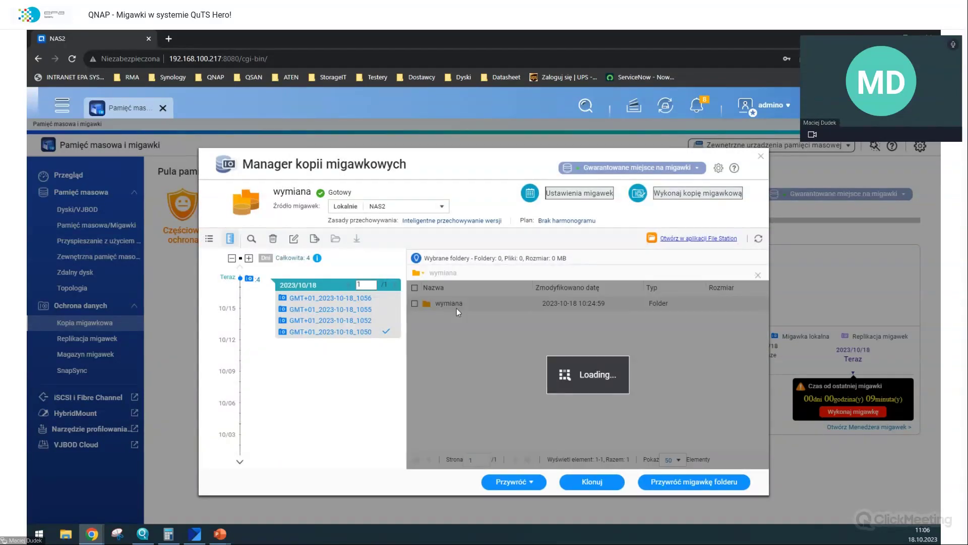
pyautogui.scroll(-5, 458, 397)
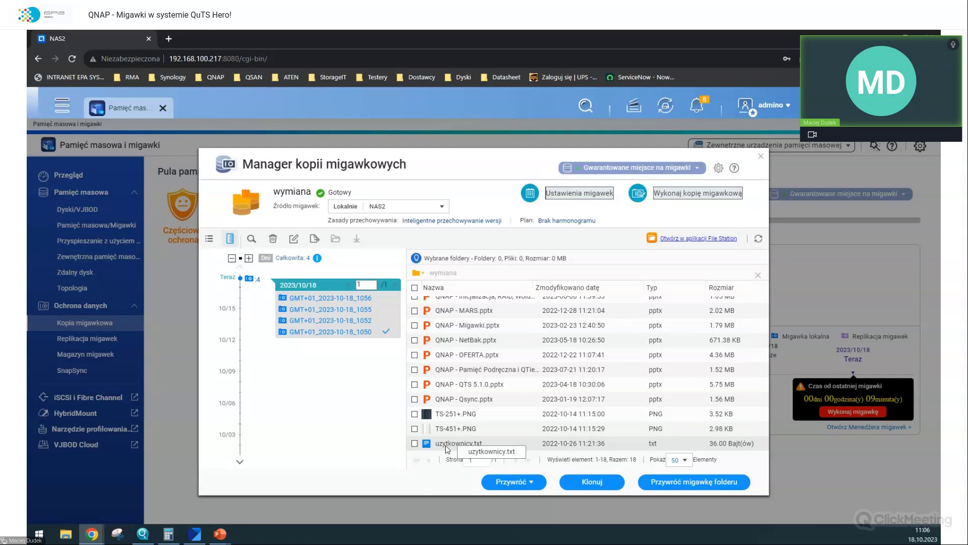
pyautogui.click(446, 445)
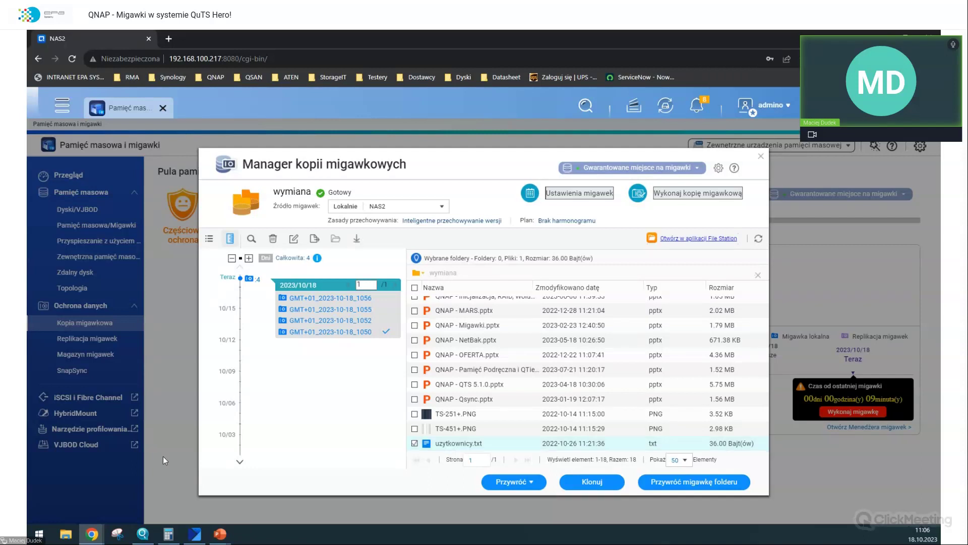
pyautogui.click(66, 534)
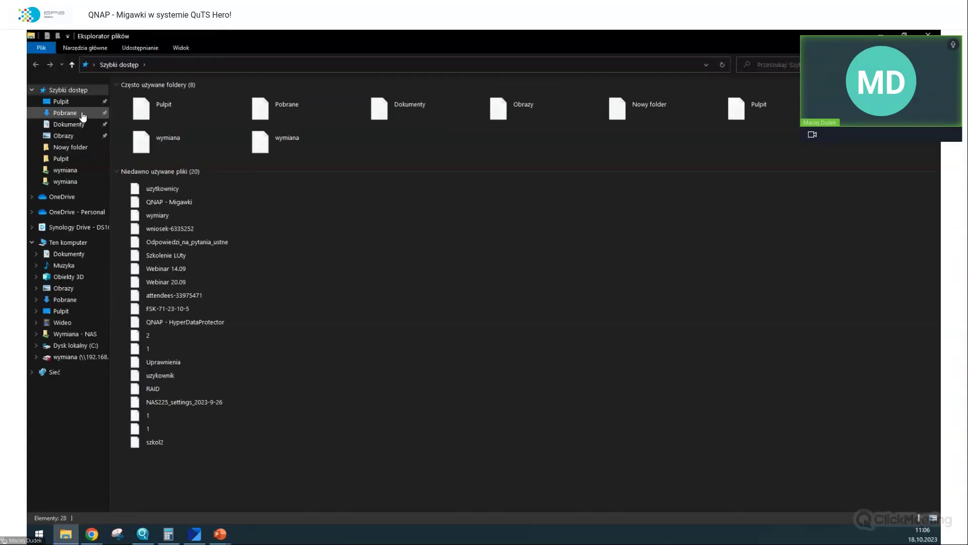
# - Open the downloaded uzytkownicy in Pobrane's download_2023-10-18_11-06-31 folder
pyautogui.click(64, 113)
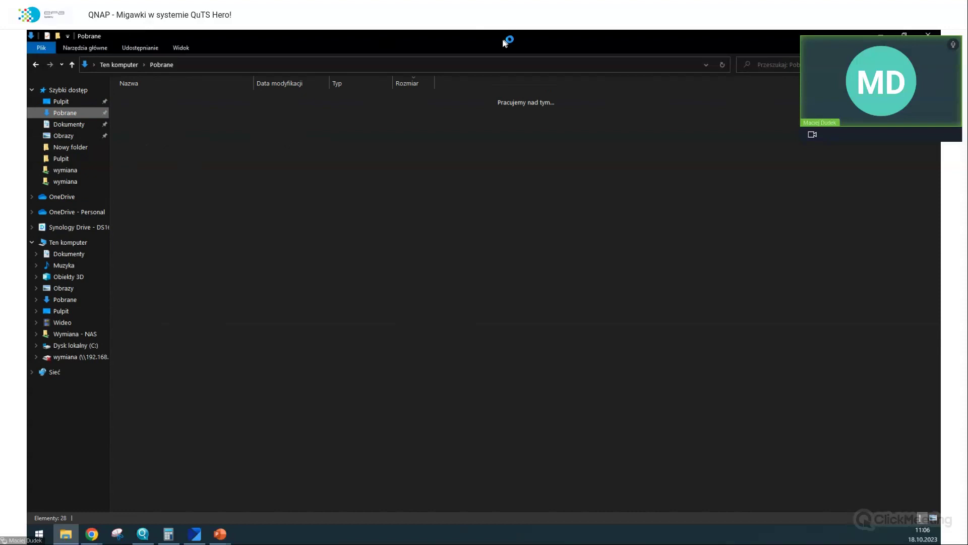
pyautogui.hotkey('alt', 'Tab')
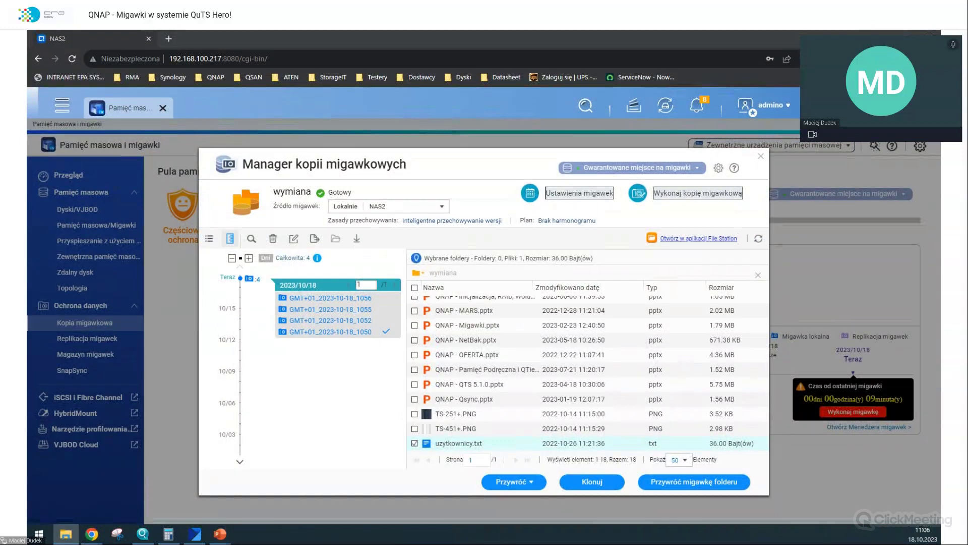
pyautogui.click(220, 230)
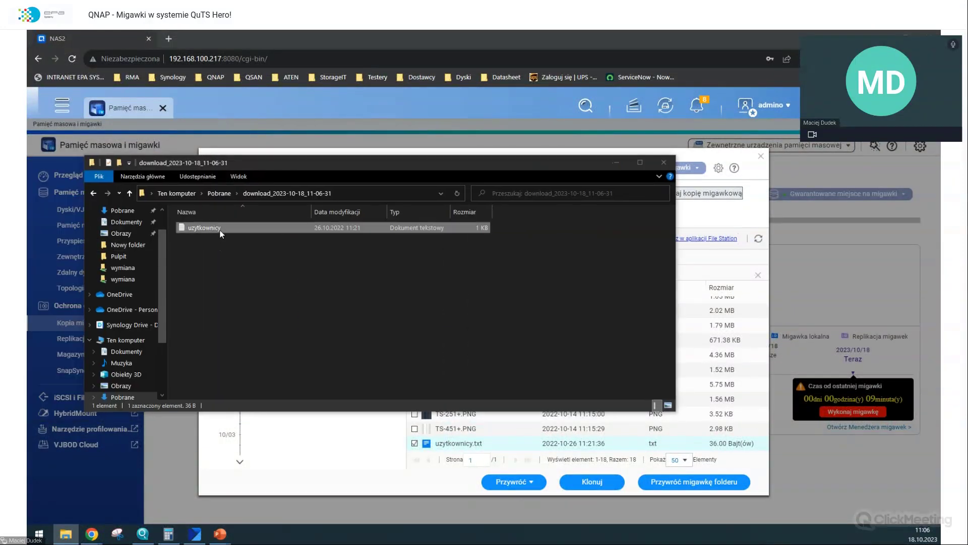
pyautogui.doubleClick(220, 230)
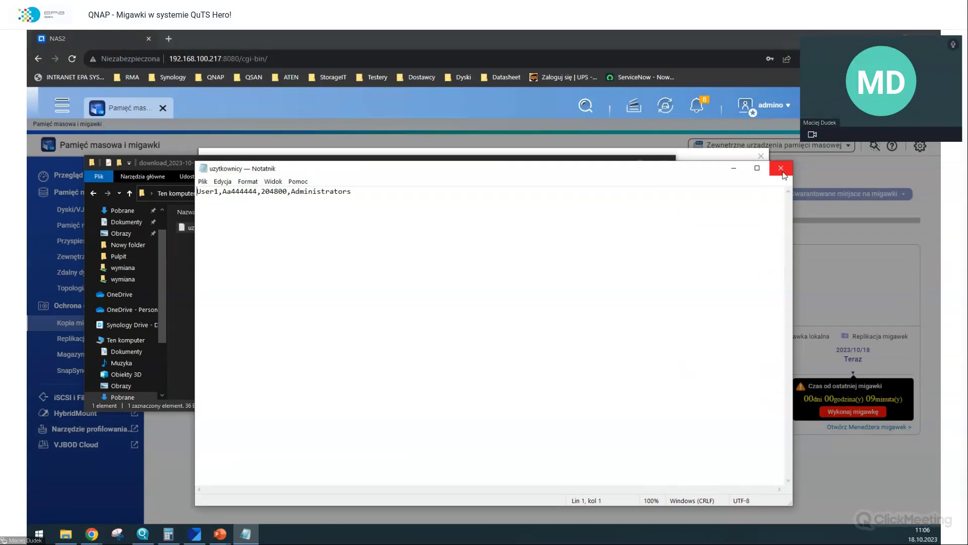
# - Select the downloaded file's single user line, then return to the snapshot manager
pyautogui.moveTo(473, 205); pyautogui.dragTo(186, 193)
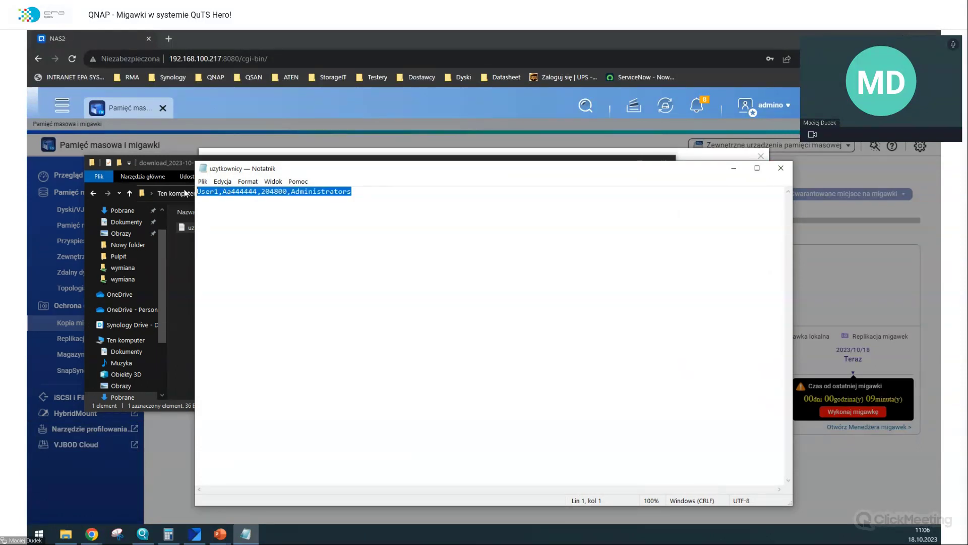
pyautogui.hotkey('alt', 'Tab')
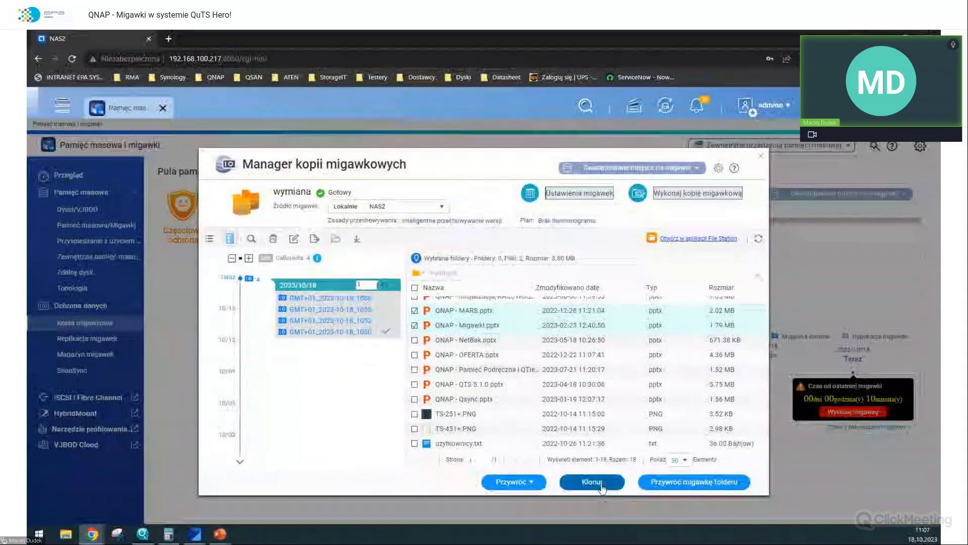
# - Clone wymiana snapshot GMT+01_2023-10-18_1050 into a new shared folder with Błyskawiczne klonowanie
pyautogui.click(597, 483)
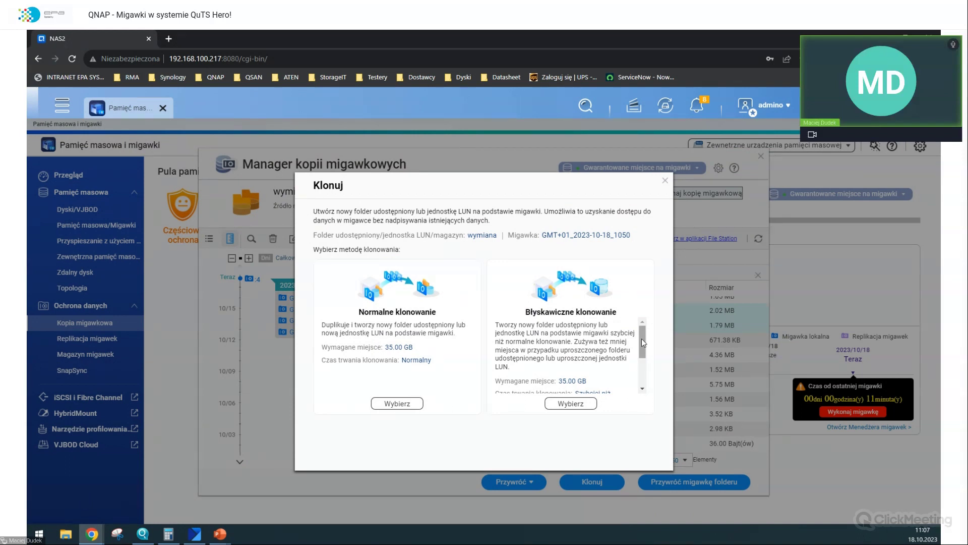
pyautogui.scroll(-1, 642, 338)
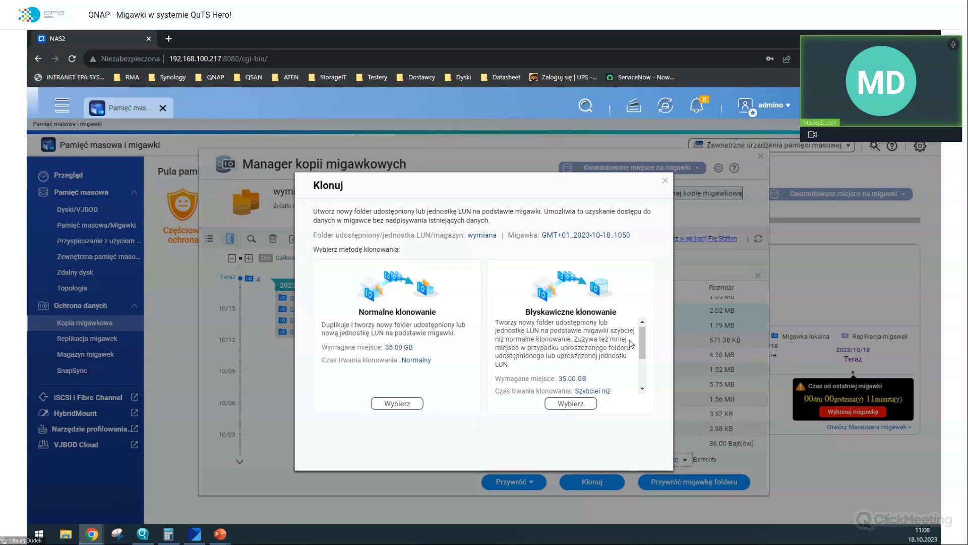
pyautogui.moveTo(640, 344); pyautogui.dragTo(639, 353)
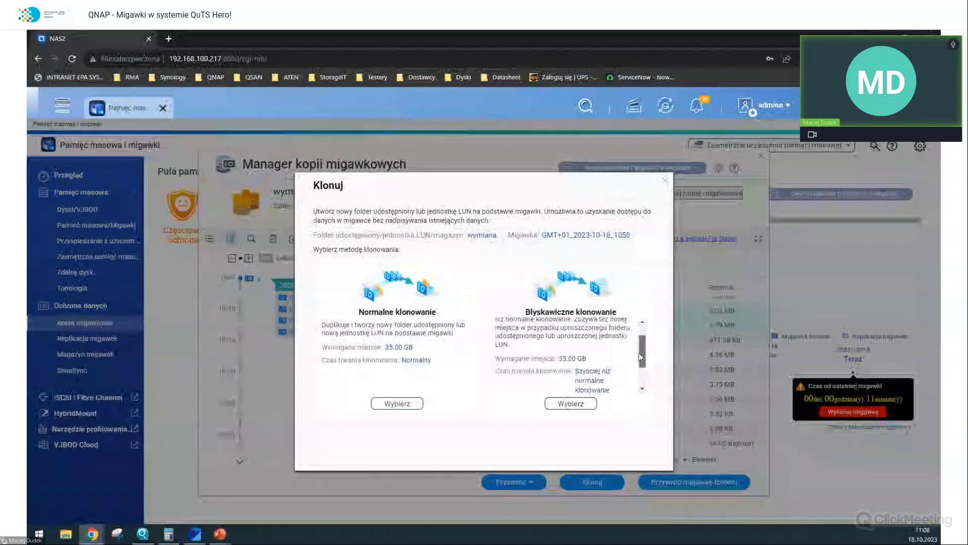
pyautogui.moveTo(639, 353); pyautogui.dragTo(639, 349)
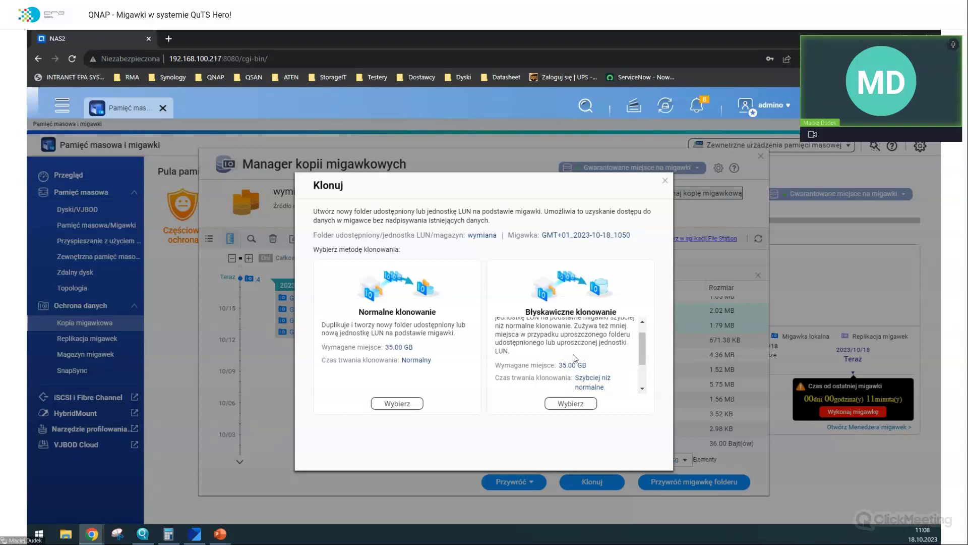
pyautogui.scroll(1, 573, 354)
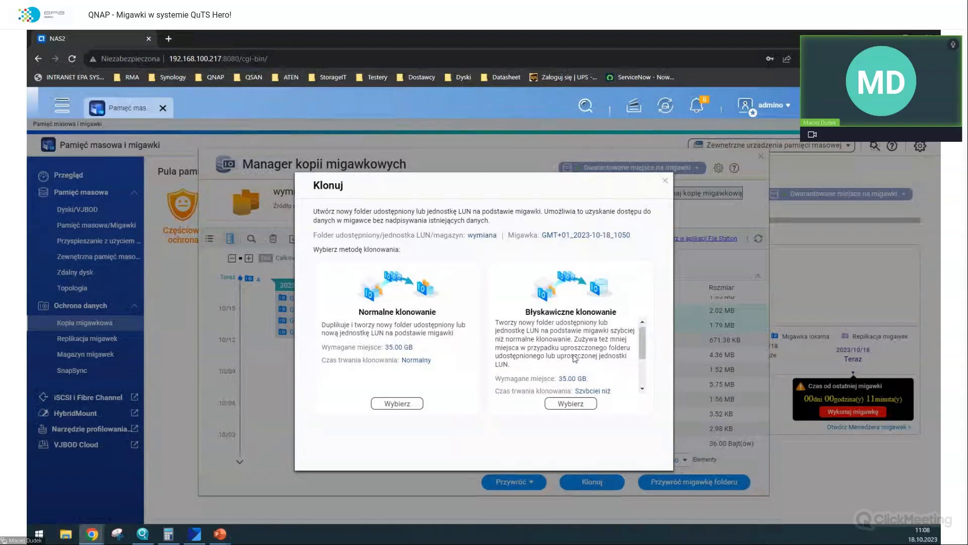
pyautogui.scroll(1, 572, 354)
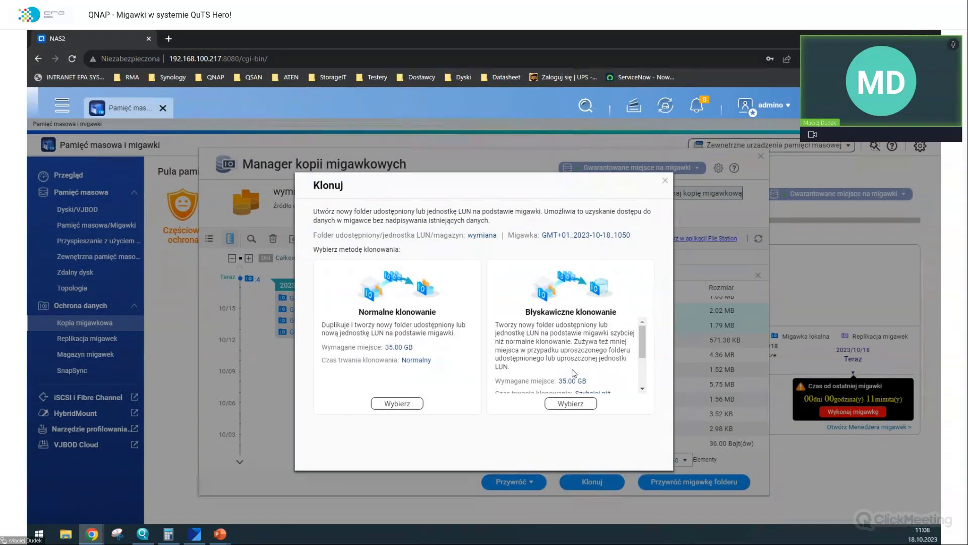
pyautogui.scroll(-3, 571, 370)
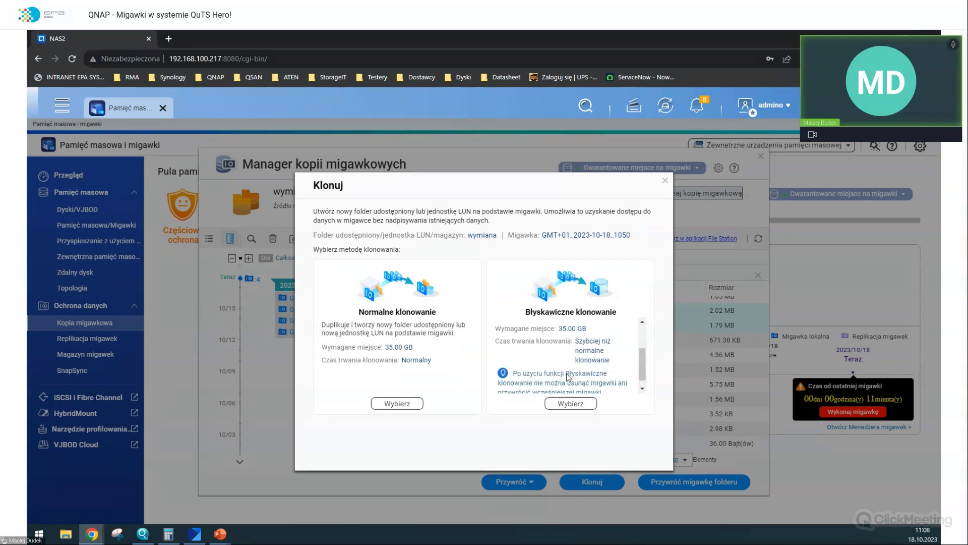
pyautogui.scroll(3, 566, 372)
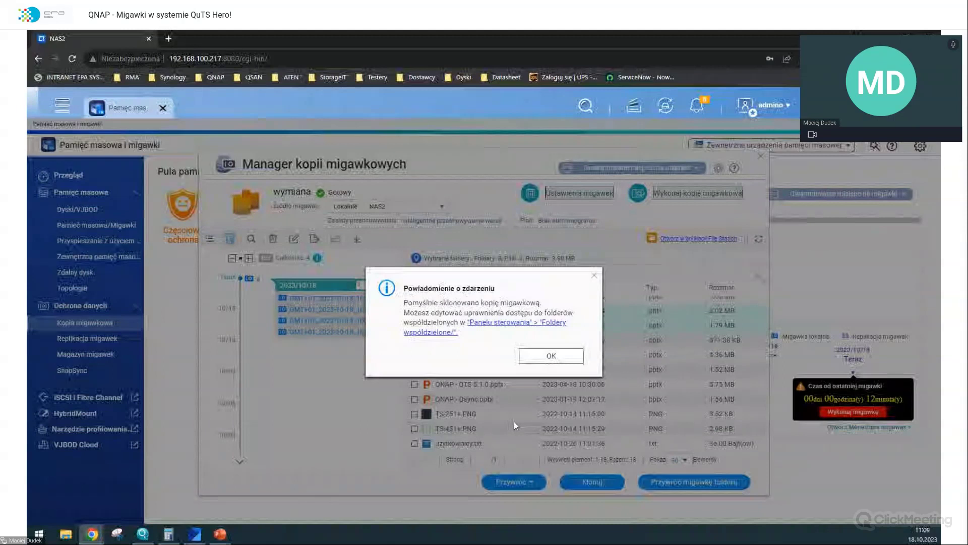
# - Dismiss the clone success and disabled-schedule notices and return to the storage and snapshots overview
pyautogui.click(551, 355)
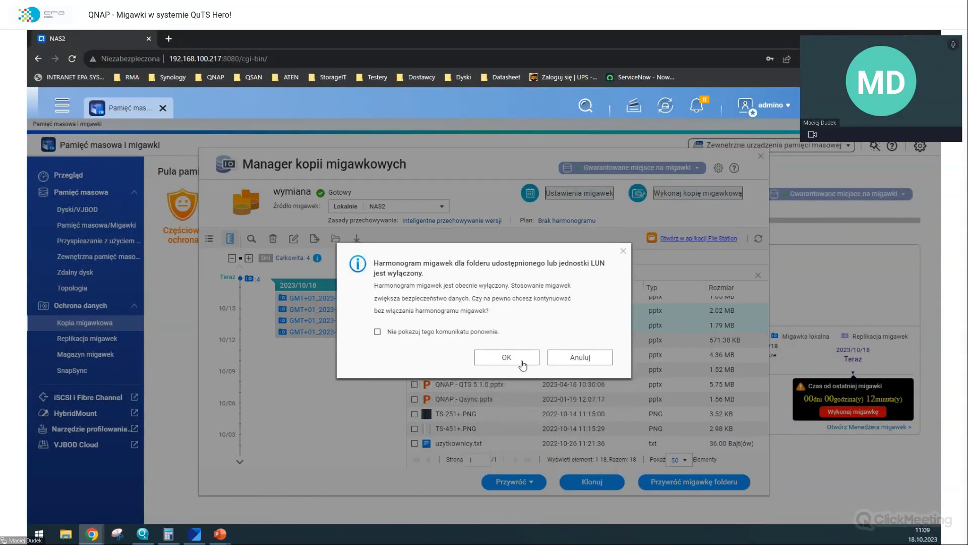
pyautogui.click(521, 361)
pyautogui.click(111, 231)
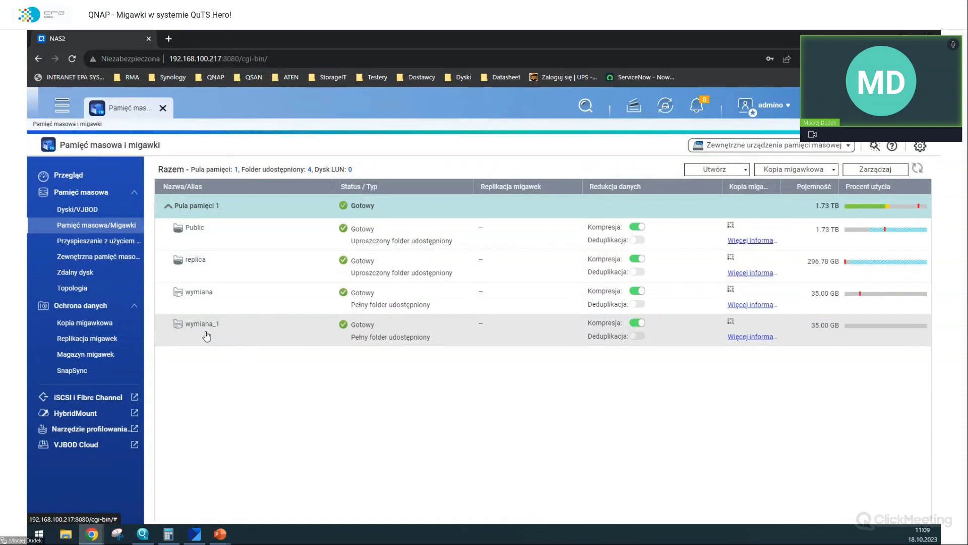
# - In File Station, view uzytkownicy.txt in the new wymiana_1 share, then close File Station
pyautogui.click(60, 112)
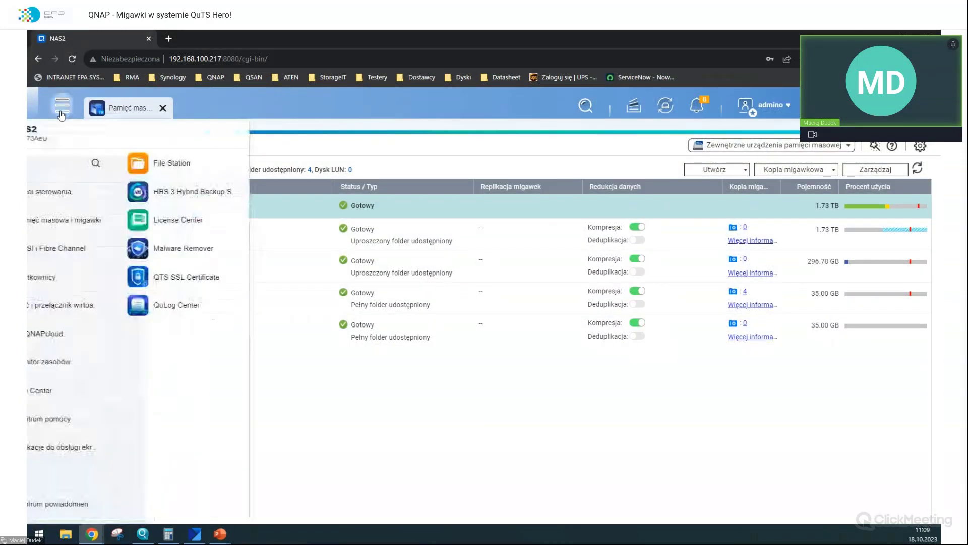
pyautogui.click(194, 161)
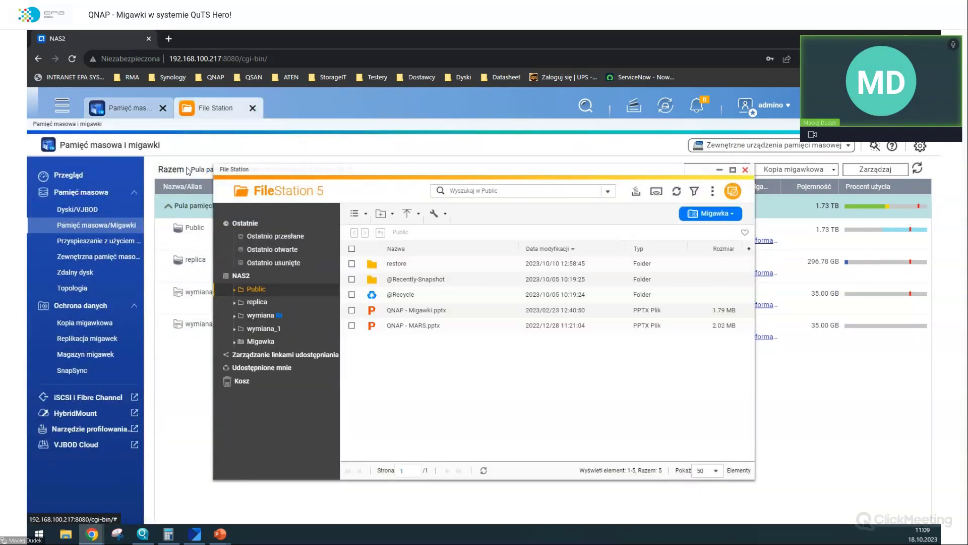
pyautogui.click(269, 330)
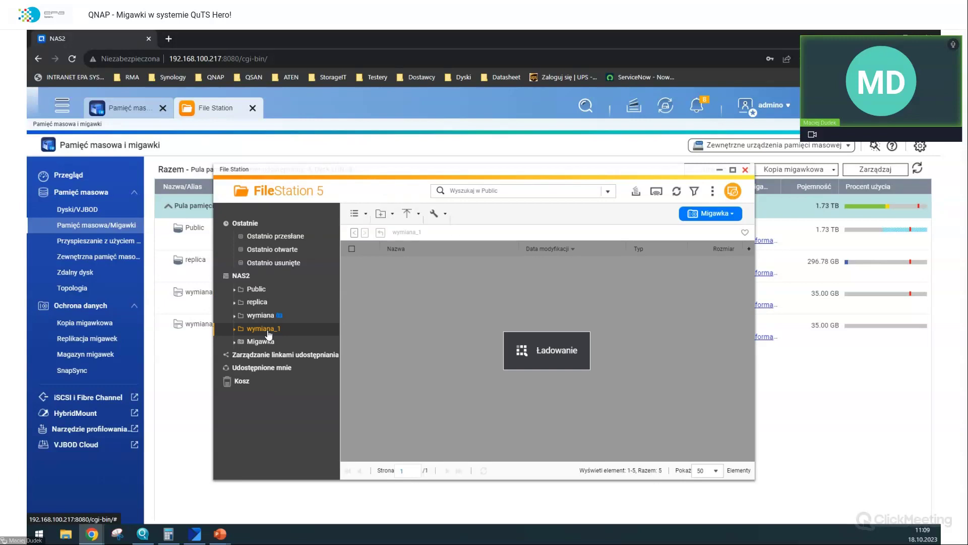
pyautogui.scroll(-2, 420, 327)
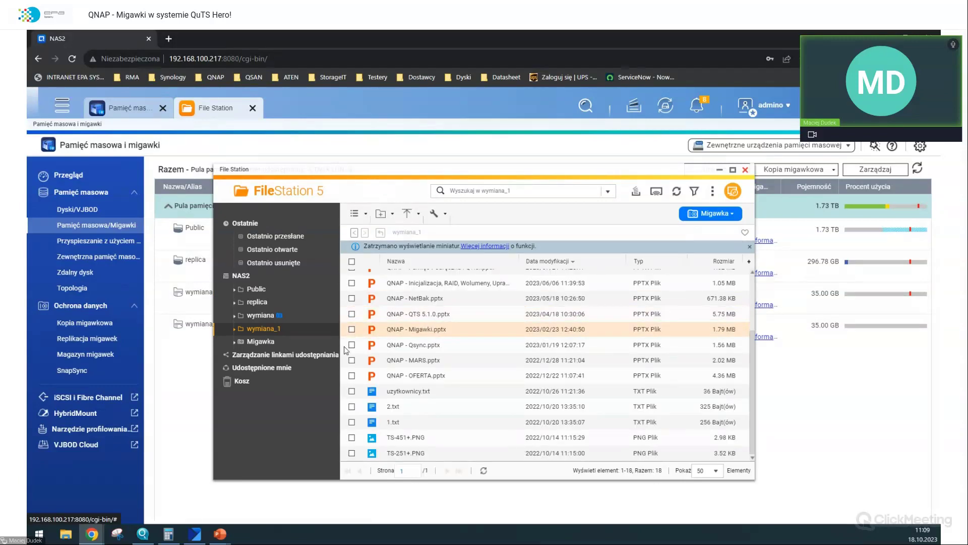
pyautogui.doubleClick(410, 393)
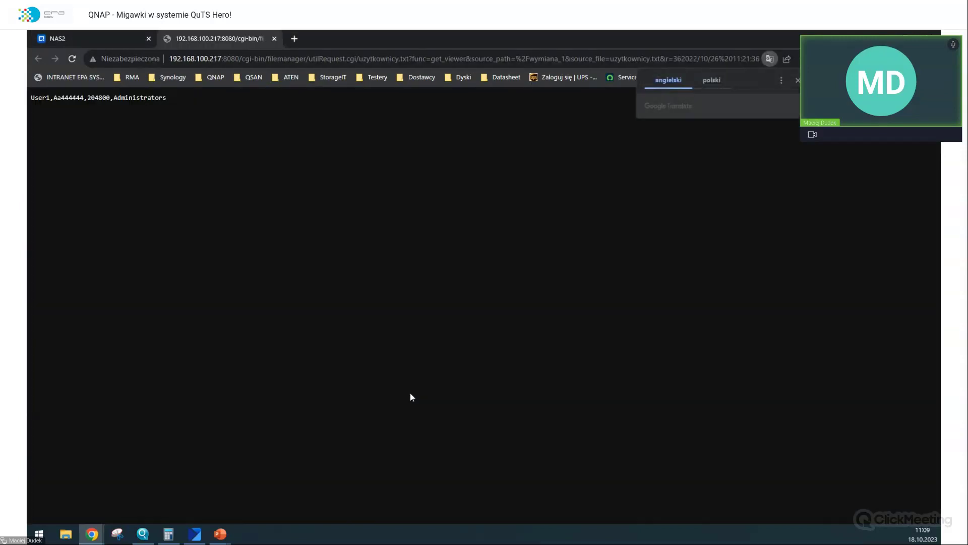
pyautogui.hotkey('ctrl', 'a')
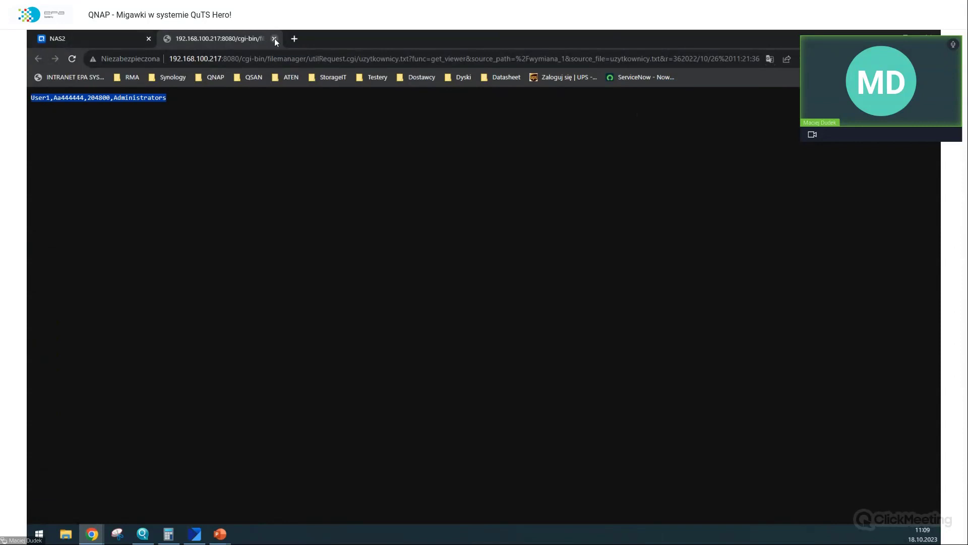
pyautogui.click(275, 39)
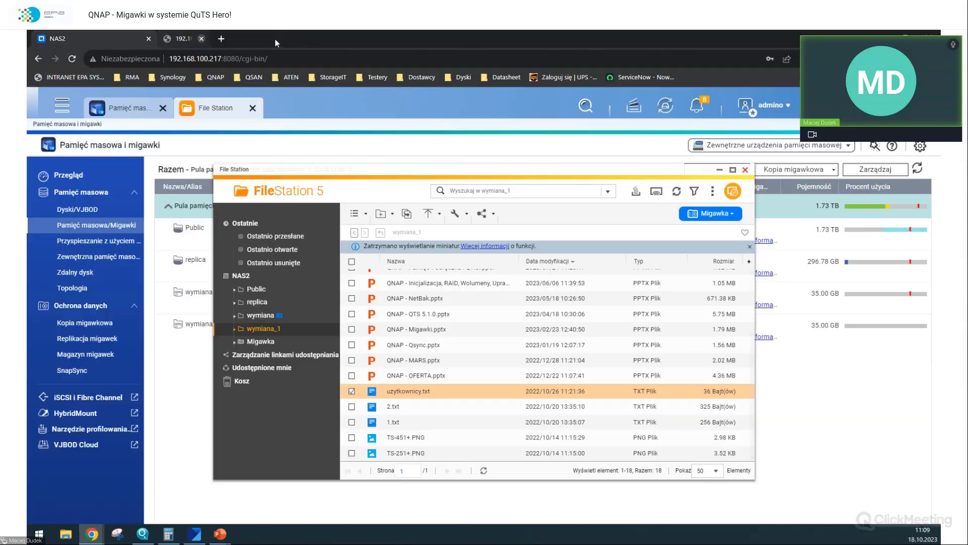
pyautogui.click(745, 169)
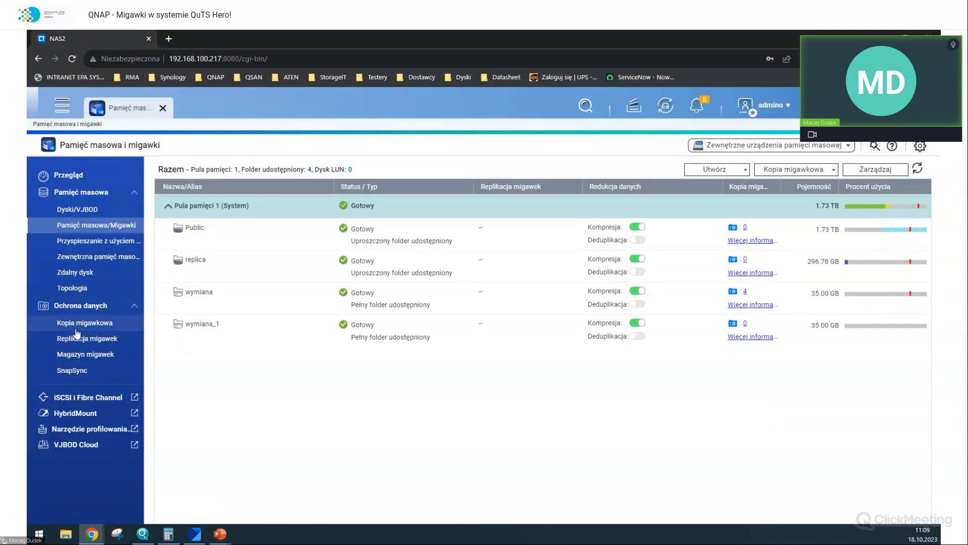
# - Revert the wymiana share in place to snapshot GMT+01_2023-10-18_1052 with Przywracanie lokalne
pyautogui.click(77, 325)
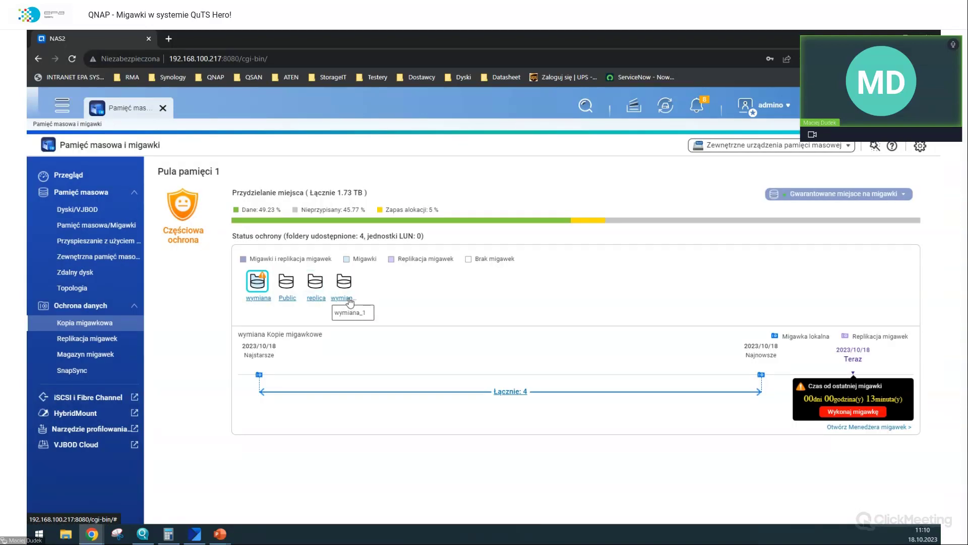
pyautogui.click(258, 300)
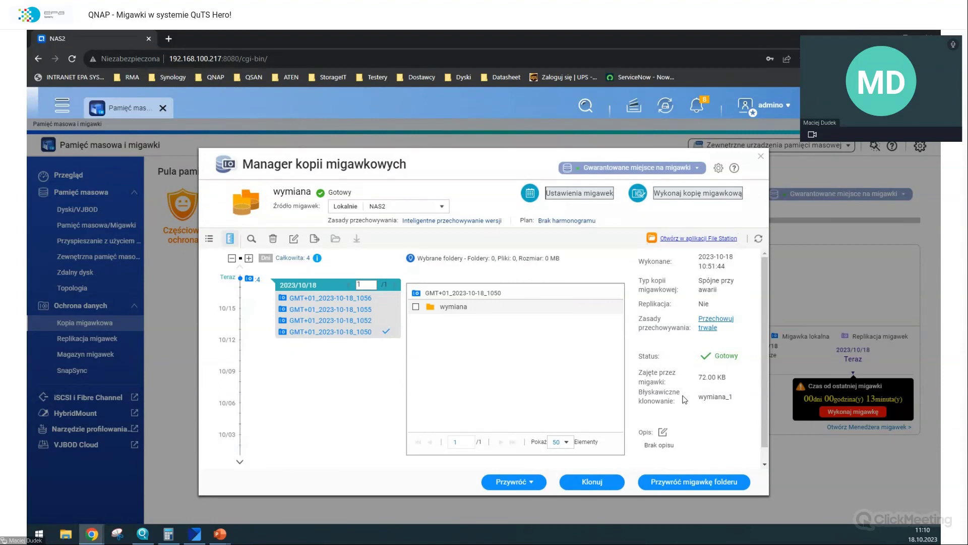
pyautogui.scroll(-1, 684, 399)
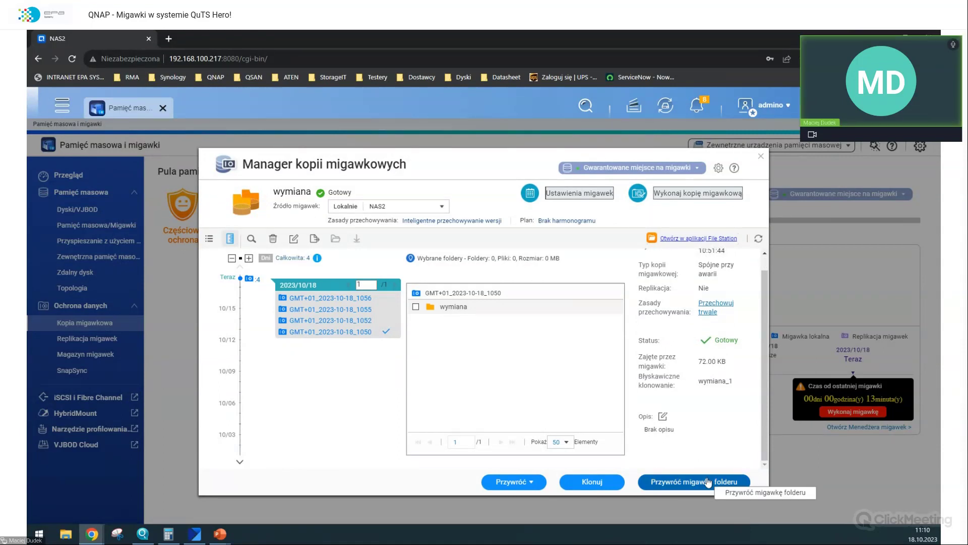
pyautogui.click(355, 321)
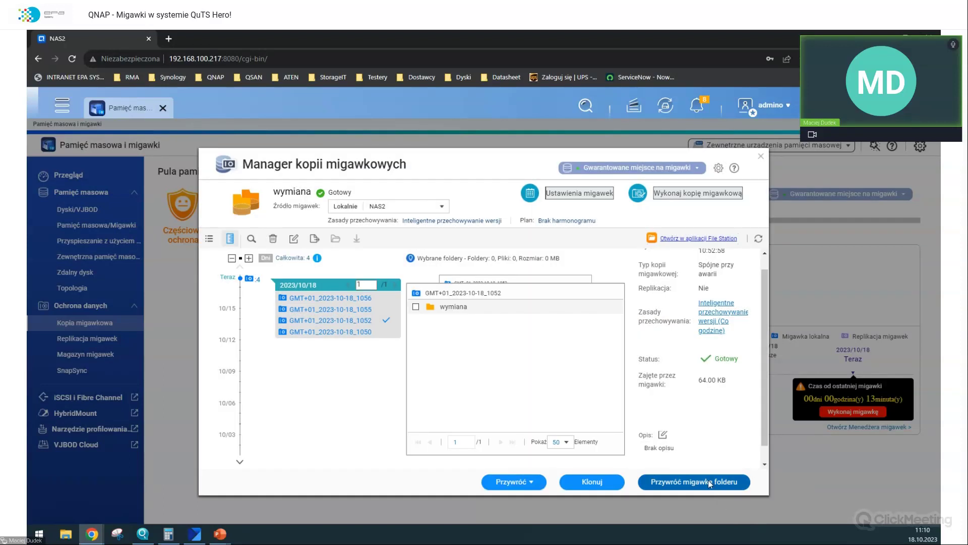
pyautogui.click(707, 480)
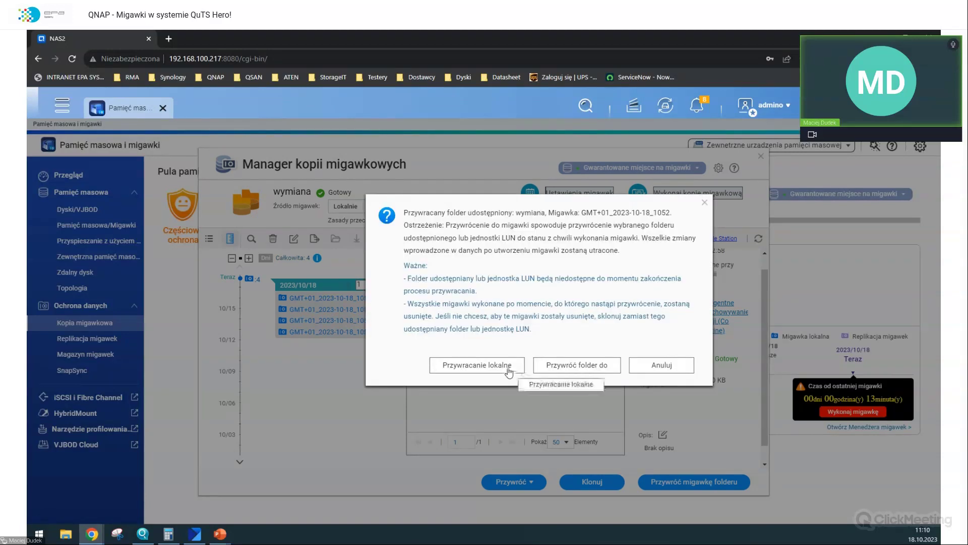
pyautogui.click(508, 367)
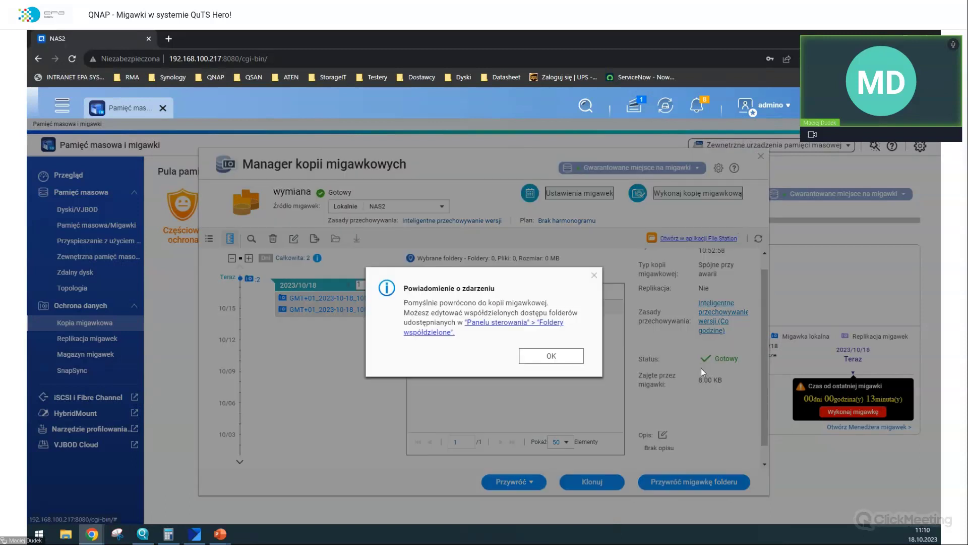
pyautogui.click(565, 357)
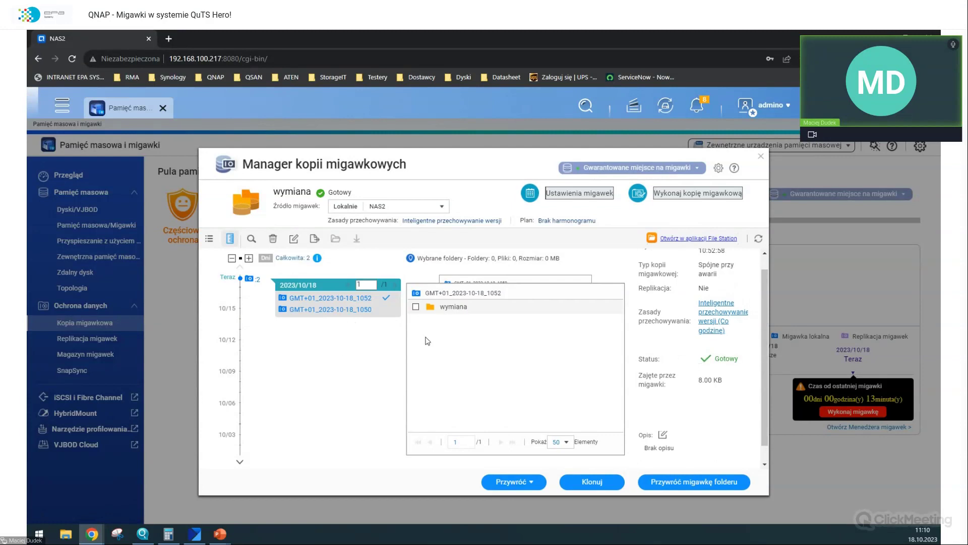
pyautogui.scroll(-1, 726, 252)
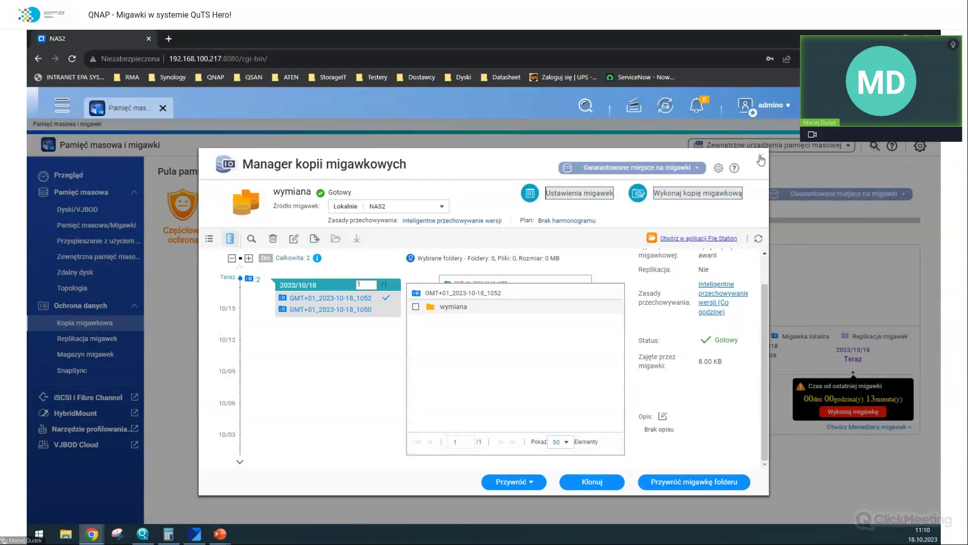
# - Launch File Station and view the reverted wymiana share's uzytkownicy.txt, then close its tab
pyautogui.press('Escape')
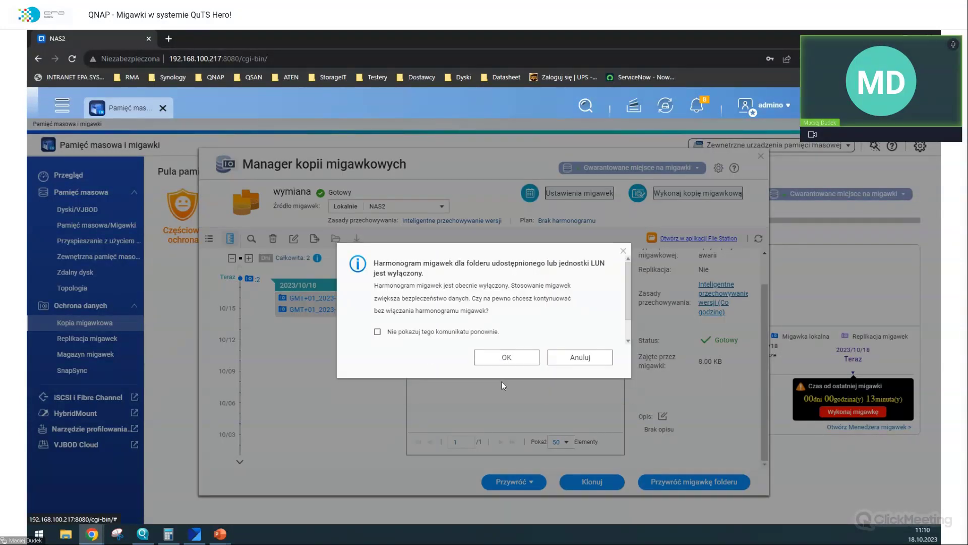
pyautogui.click(610, 361)
pyautogui.click(63, 107)
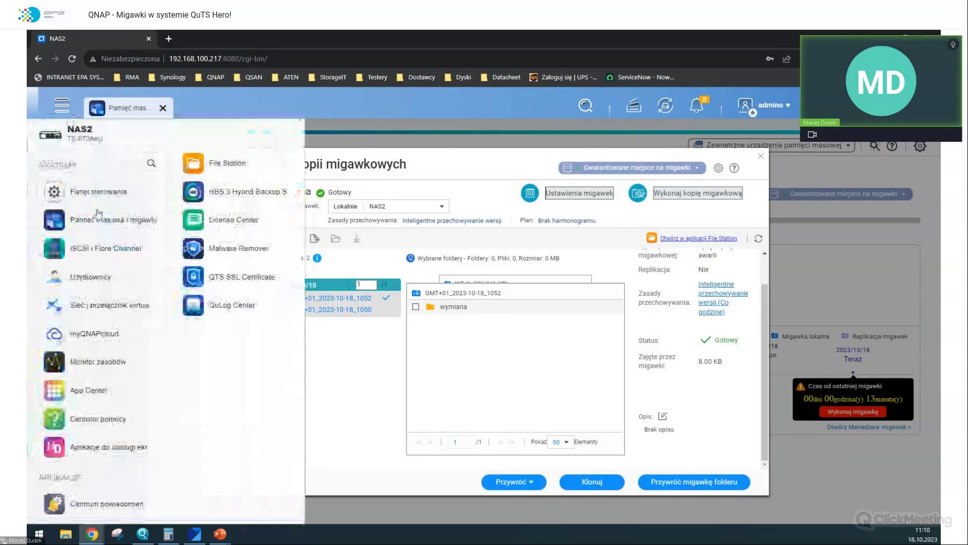
pyautogui.click(230, 158)
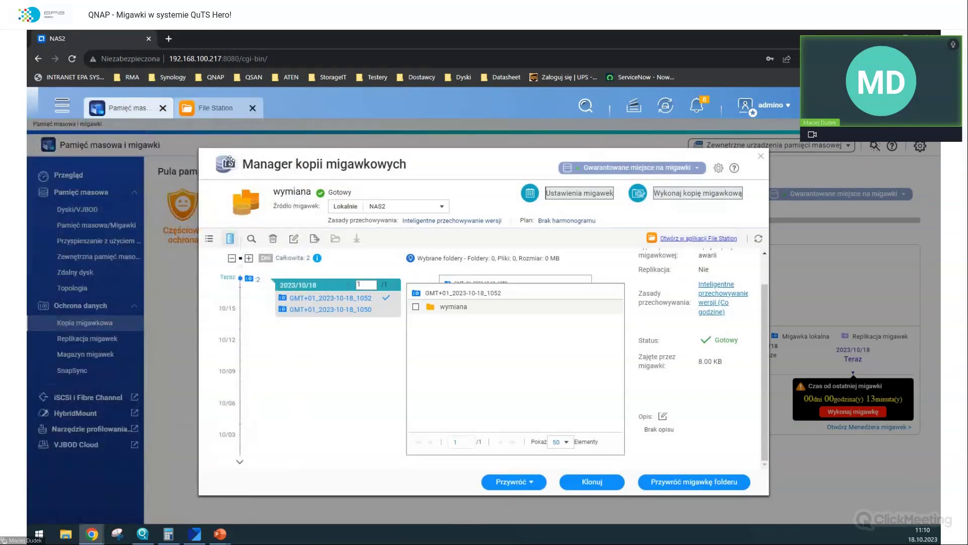
pyautogui.click(217, 108)
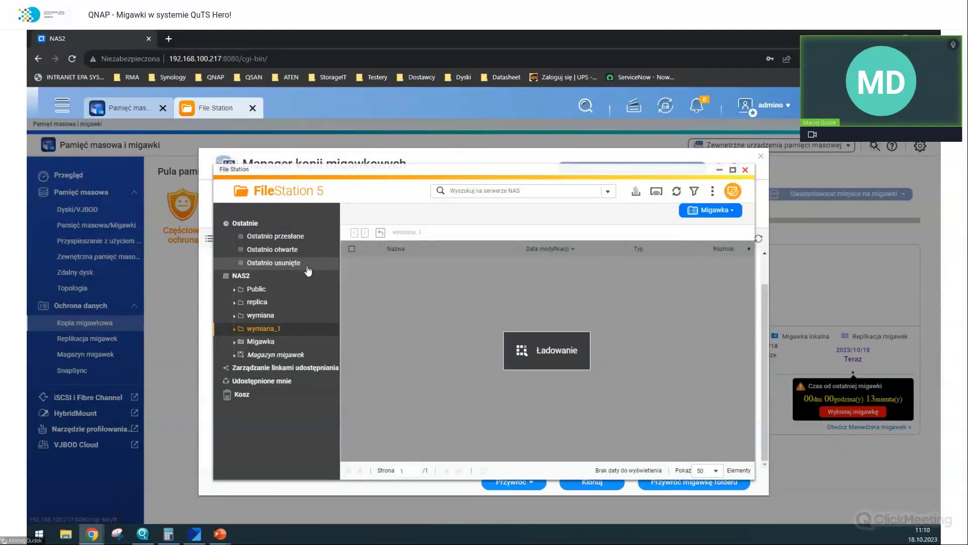
pyautogui.click(260, 316)
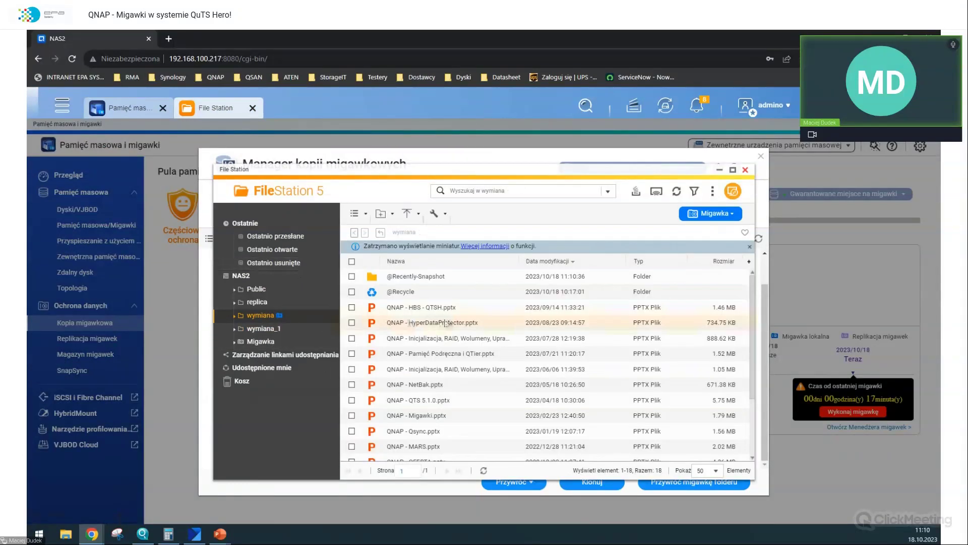
pyautogui.scroll(-3, 447, 326)
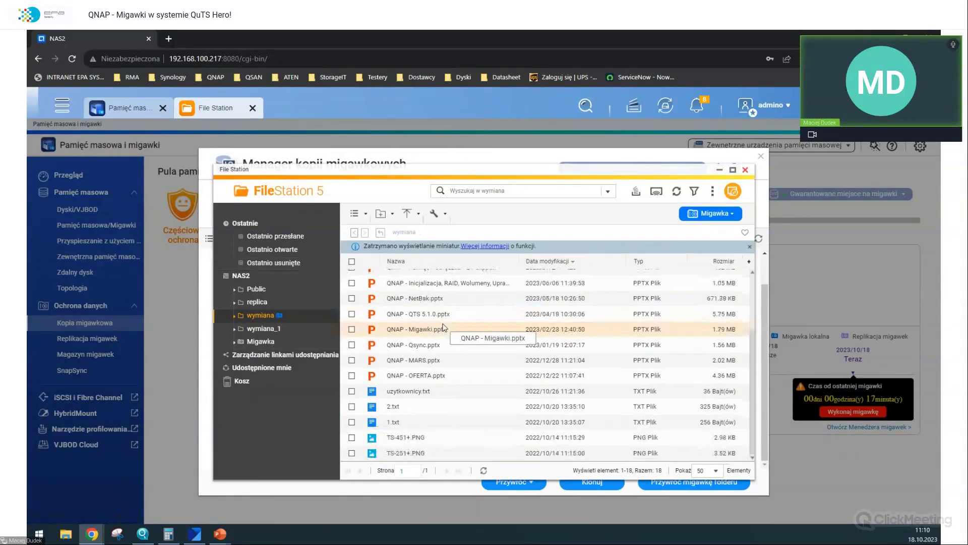
pyautogui.doubleClick(415, 392)
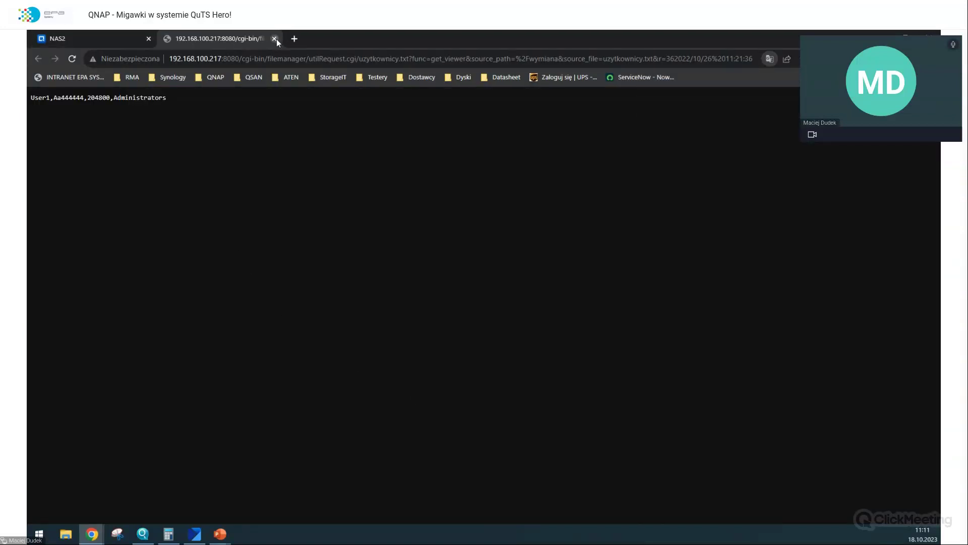
pyautogui.click(275, 39)
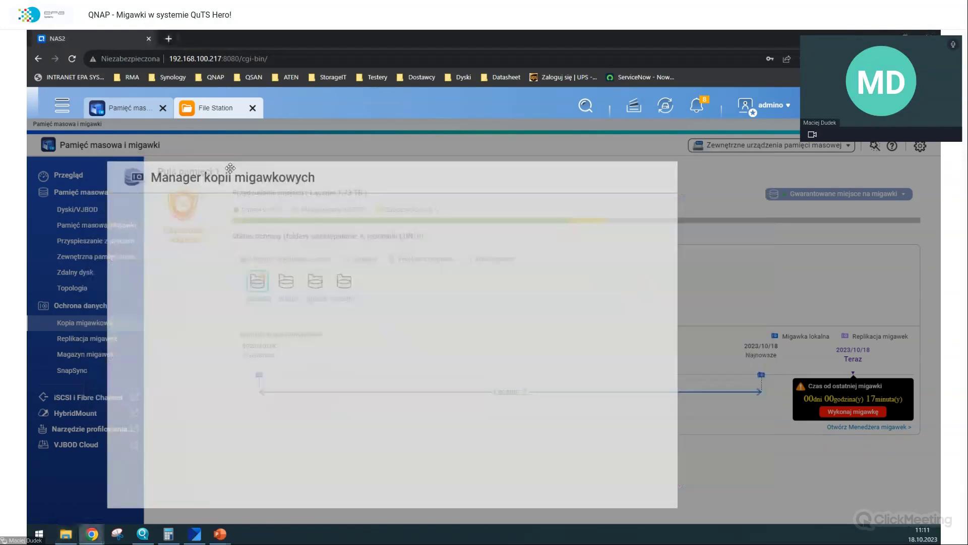
pyautogui.click(65, 533)
pyautogui.click(65, 534)
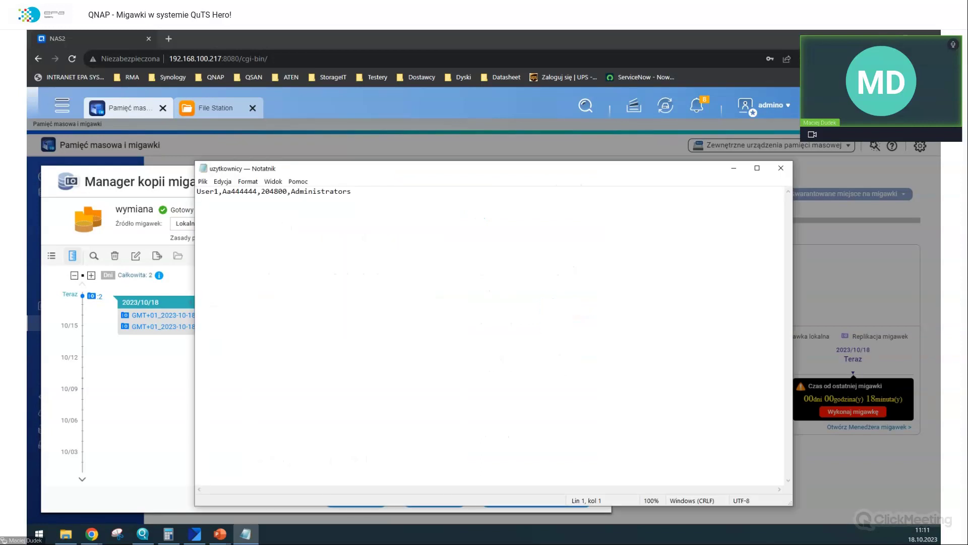
# - Download uzytkownicy.txt from the wymiana folder of snapshot GMT+01_2023-10-18_1050 and check it in Notepad
pyautogui.click(785, 174)
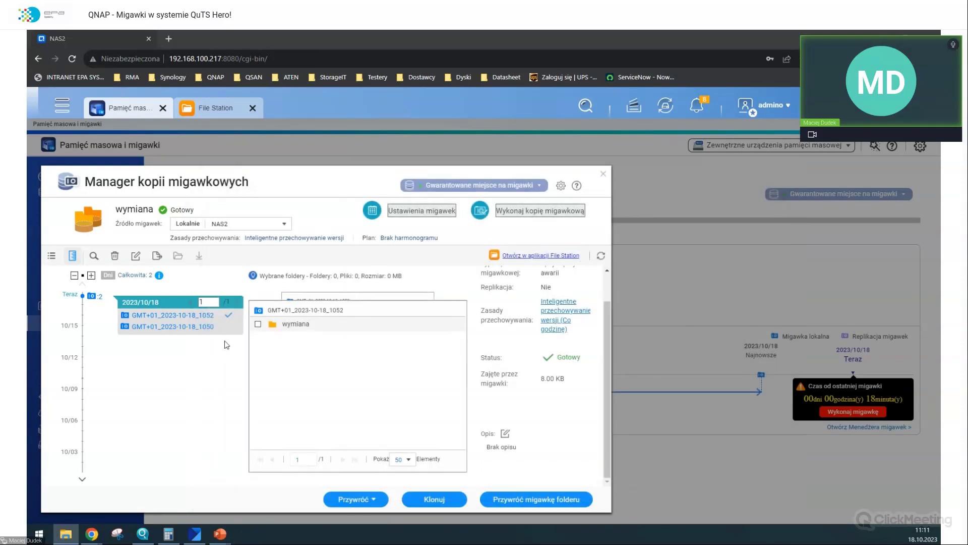
pyautogui.click(218, 328)
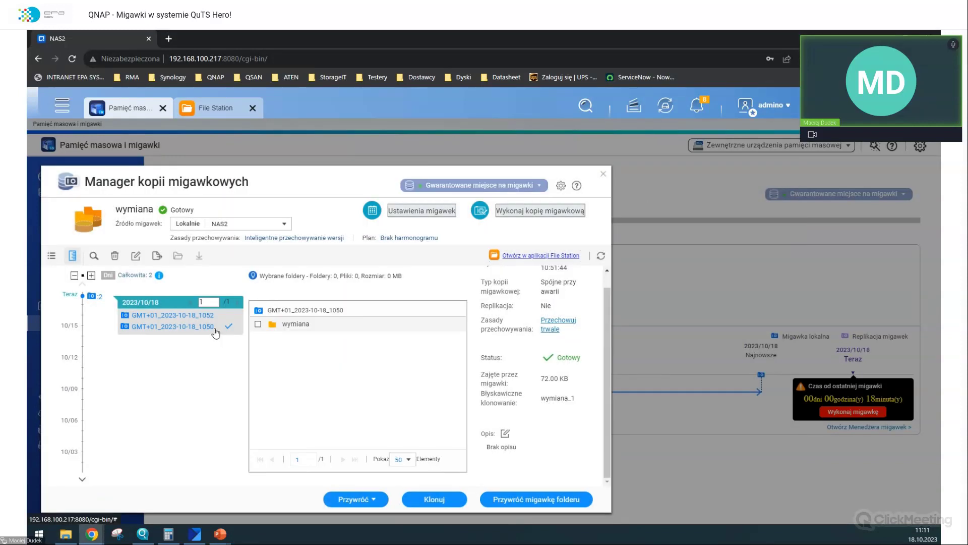
pyautogui.doubleClick(297, 323)
pyautogui.scroll(-3, 321, 359)
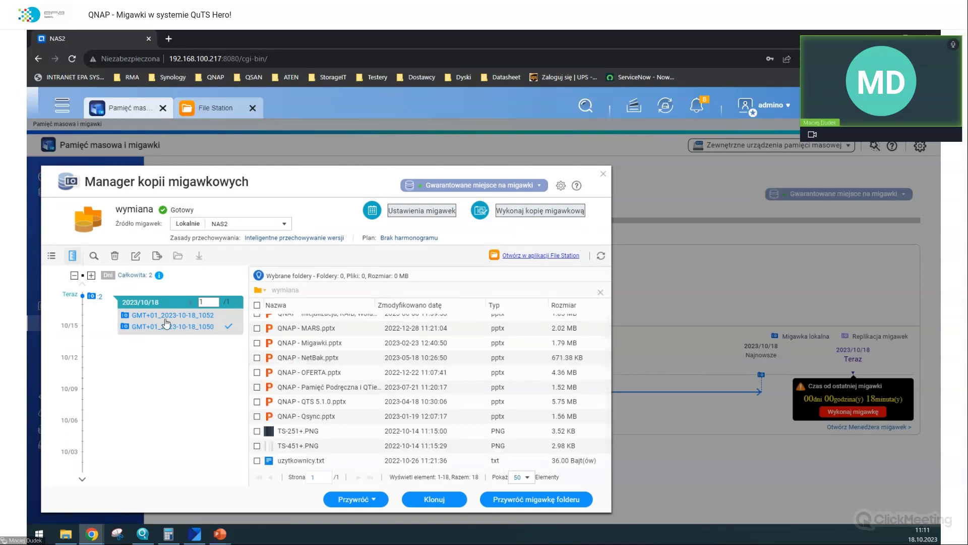
pyautogui.doubleClick(296, 460)
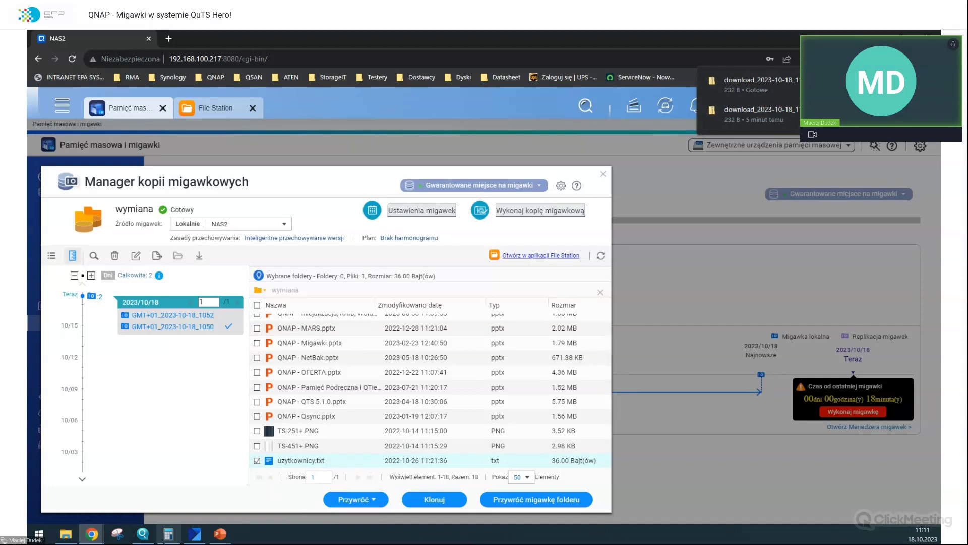
pyautogui.click(66, 535)
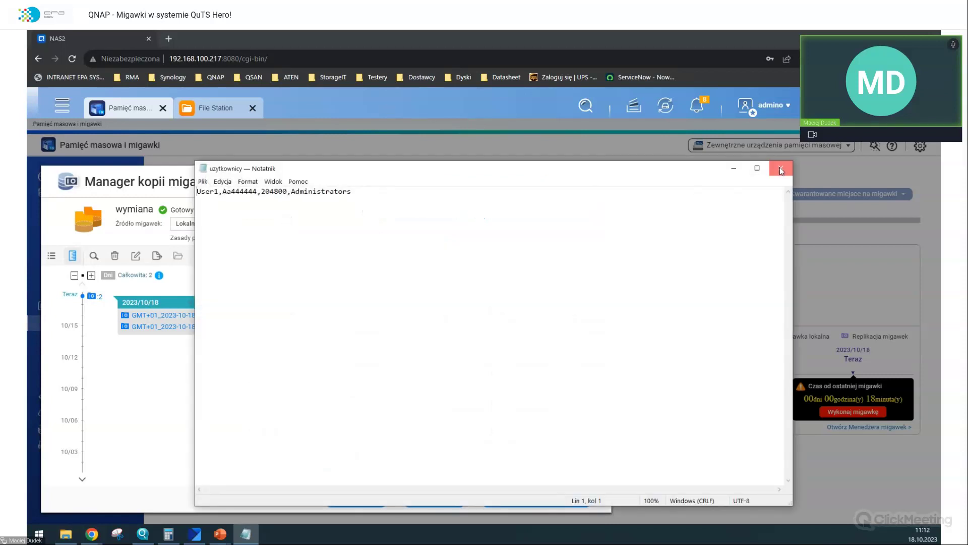
pyautogui.click(780, 169)
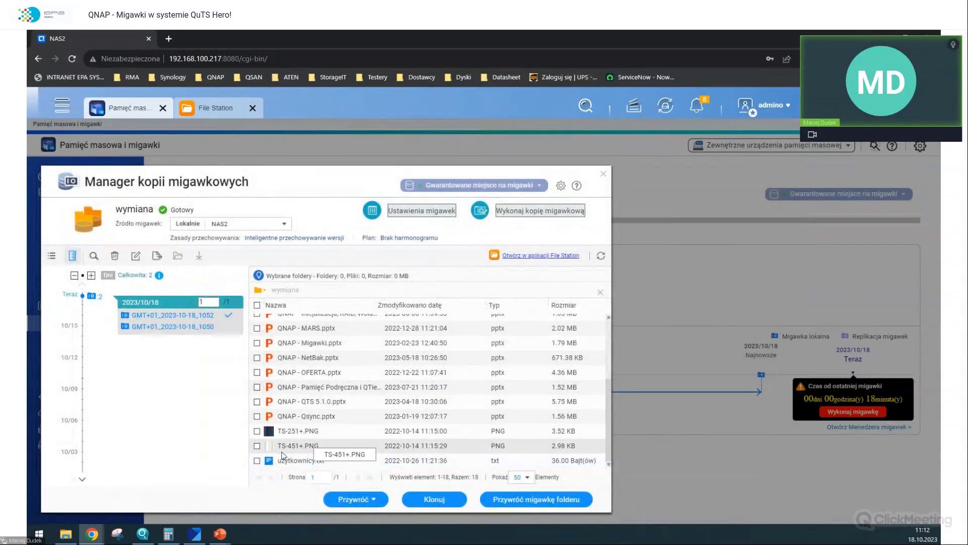
# - Download uzytkownicy.txt again with the download button, check it in Notepad, and close the snapshot manager
pyautogui.click(281, 463)
pyautogui.click(804, 58)
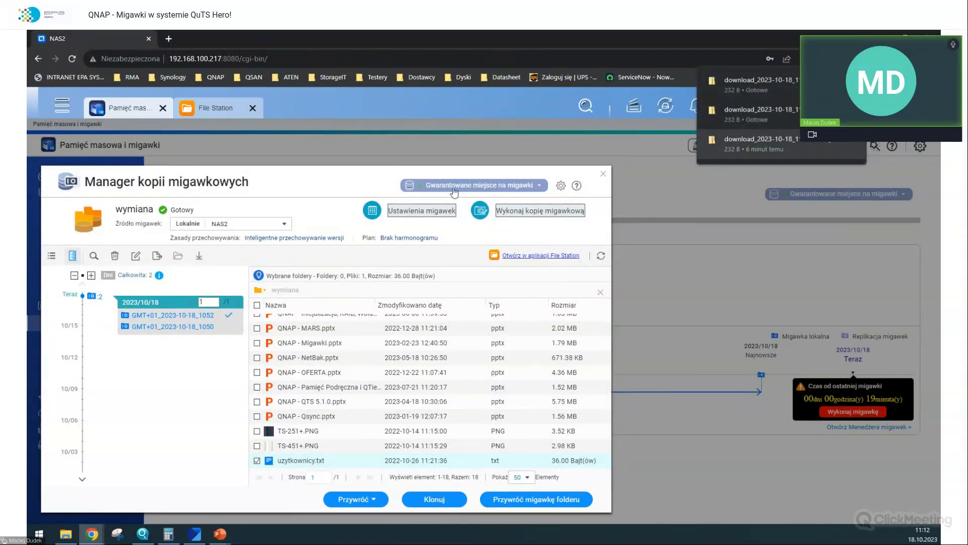
pyautogui.click(66, 534)
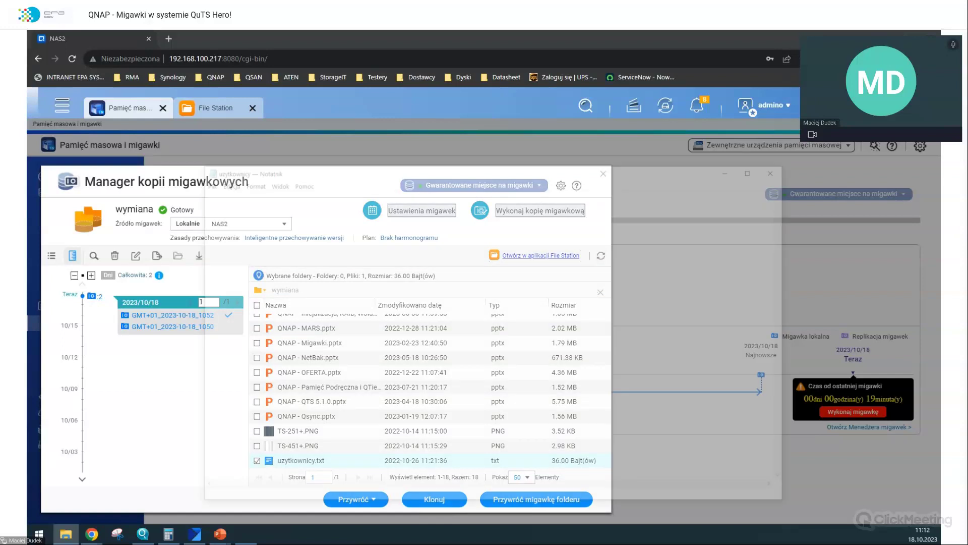
pyautogui.click(784, 170)
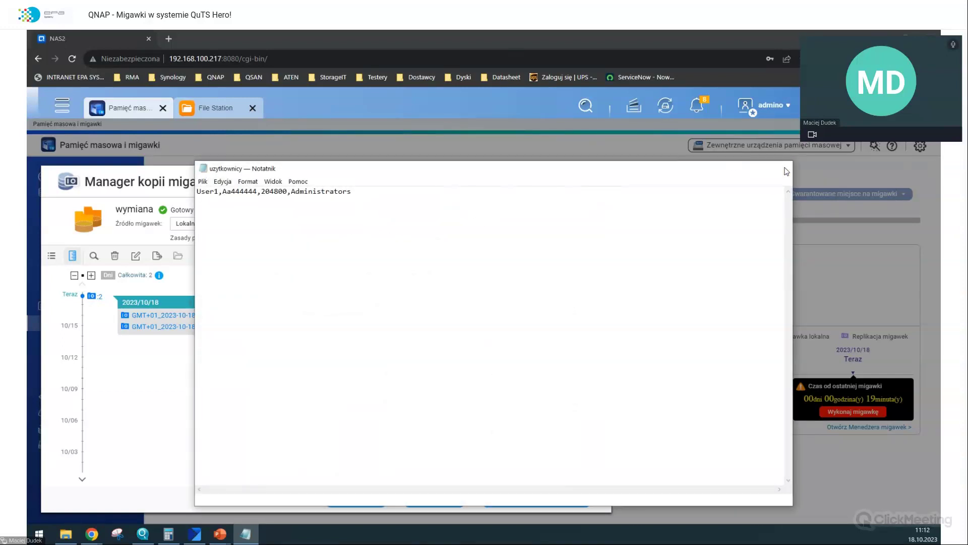
pyautogui.click(597, 258)
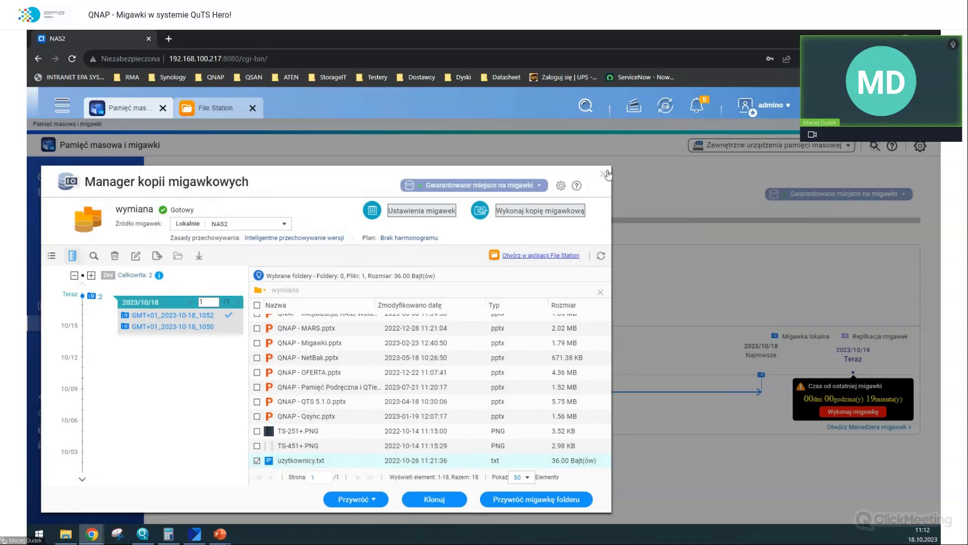
pyautogui.click(603, 173)
pyautogui.click(519, 359)
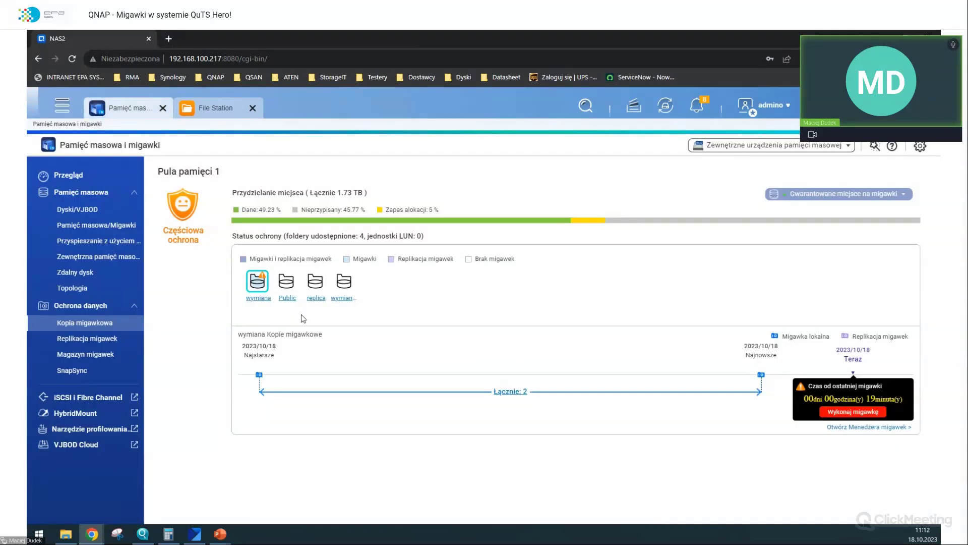
# - Reopen wymiana's snapshots and download uzytkownicy.txt from the wymiana folder via Pobierz
pyautogui.click(258, 293)
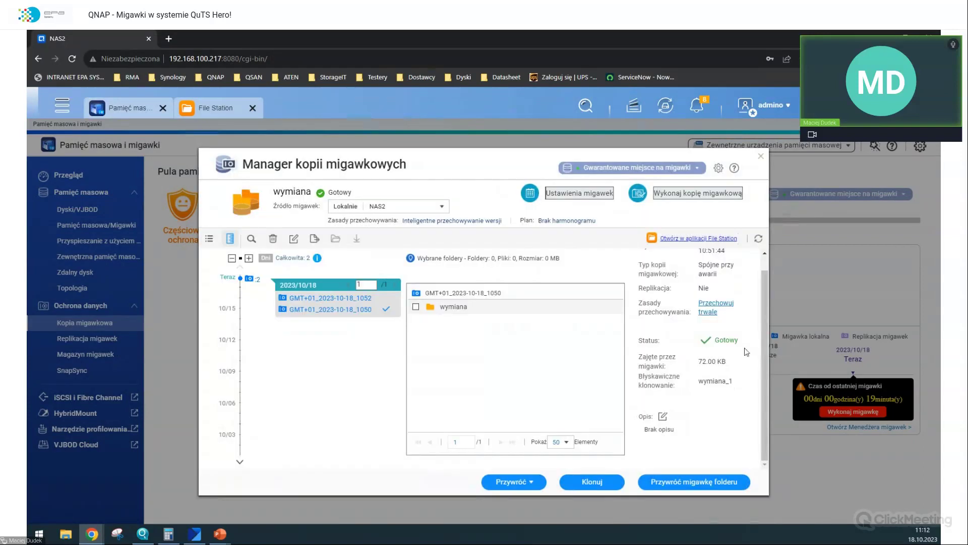
pyautogui.doubleClick(429, 308)
pyautogui.scroll(-5, 484, 353)
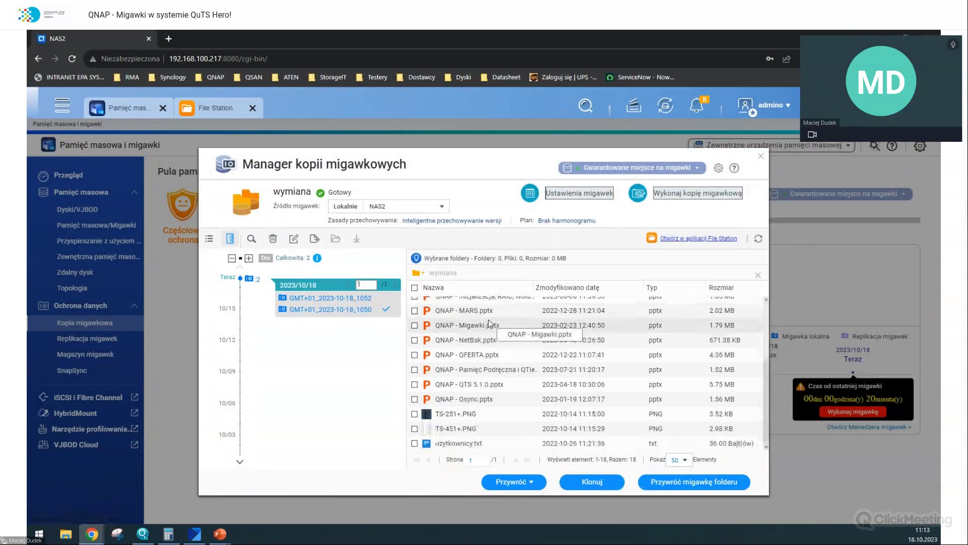
pyautogui.rightClick(421, 445)
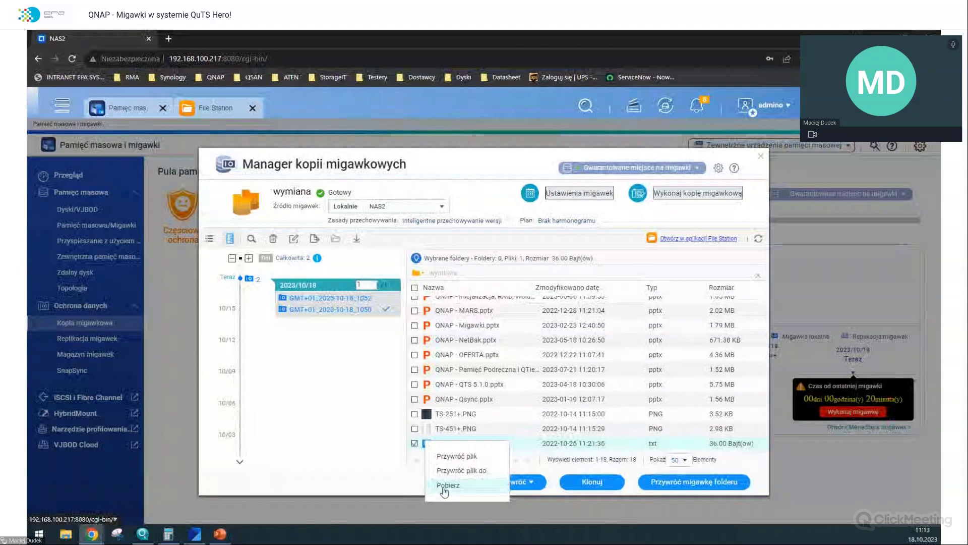
pyautogui.click(444, 485)
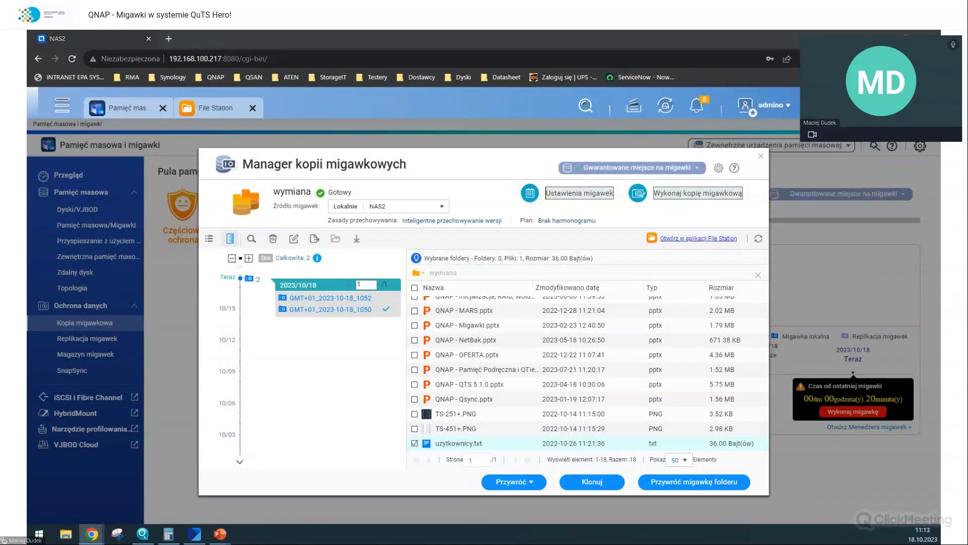
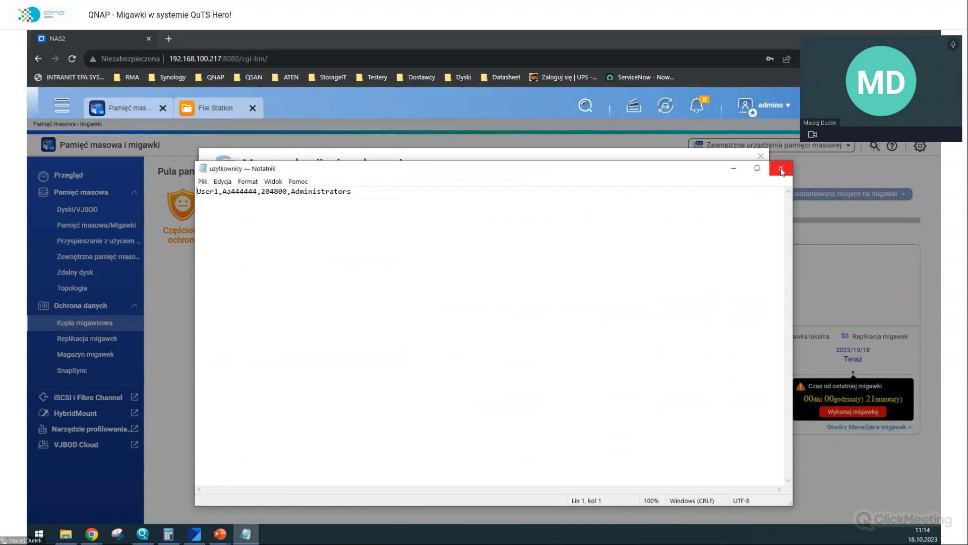
# - Close uzytkownicy in Notepad, browse snapshot GMT+01_2023-10-18_1052 in list view, then close the Snapshot Manager
pyautogui.click(780, 169)
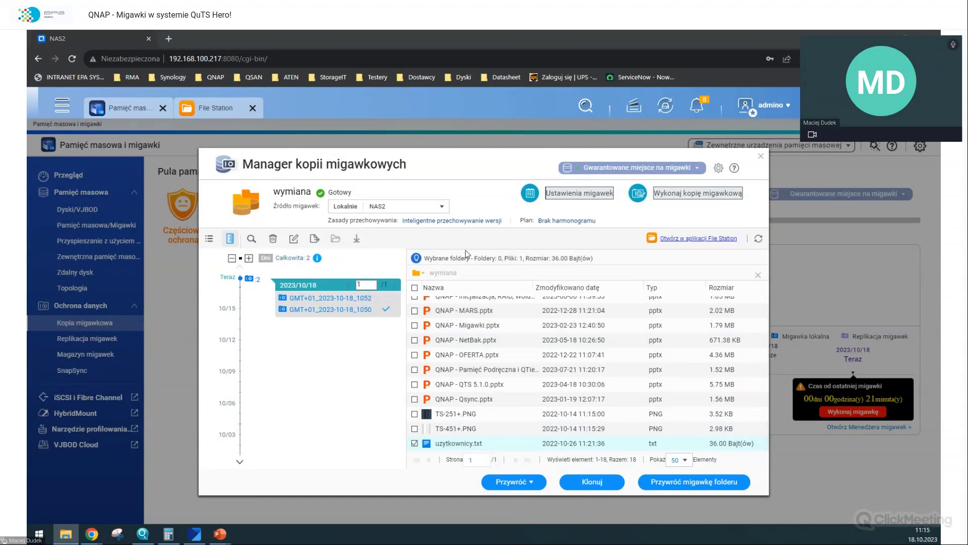
pyautogui.click(210, 240)
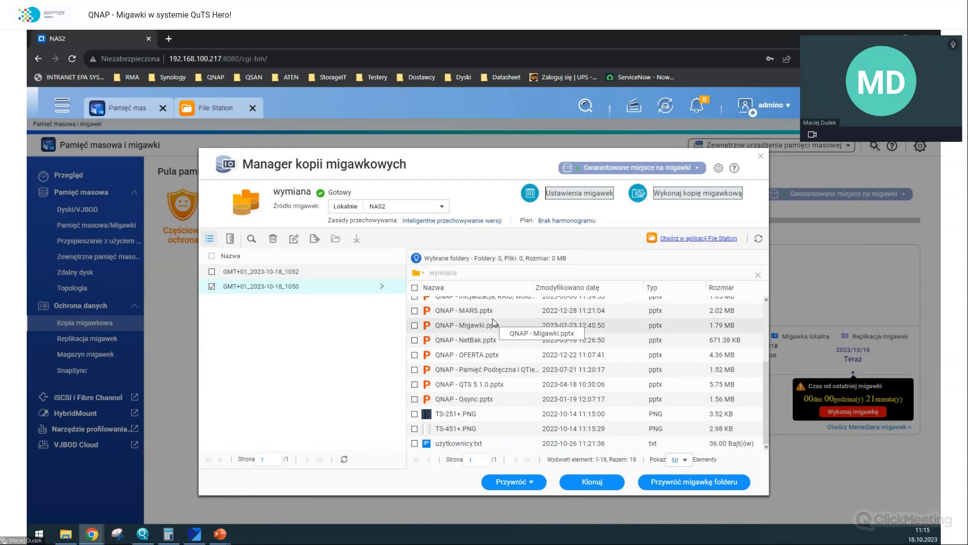
pyautogui.click(350, 272)
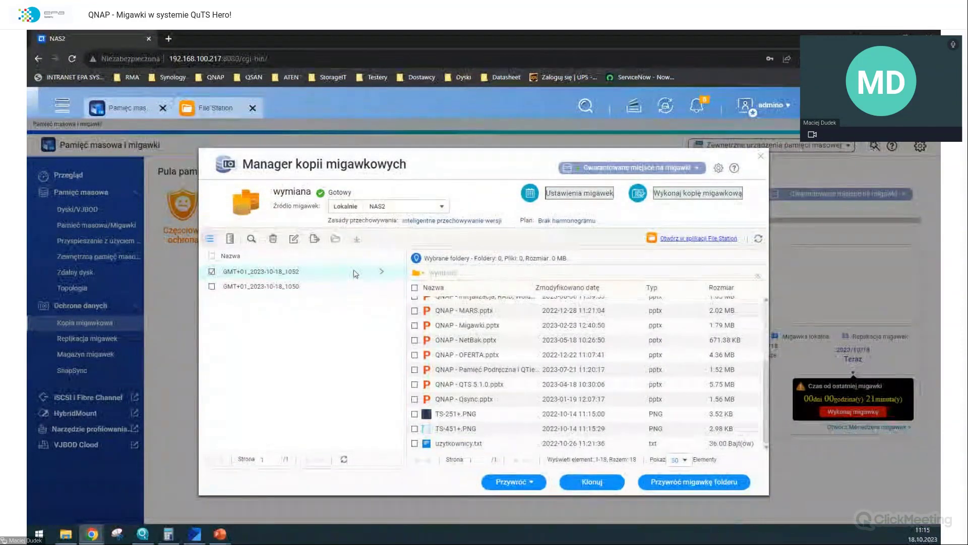
pyautogui.scroll(5, 486, 328)
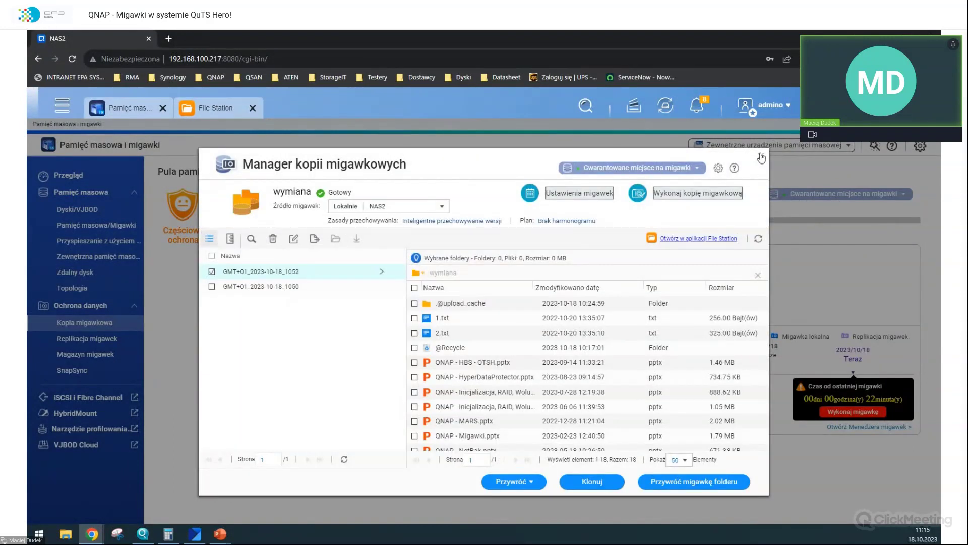
pyautogui.click(761, 157)
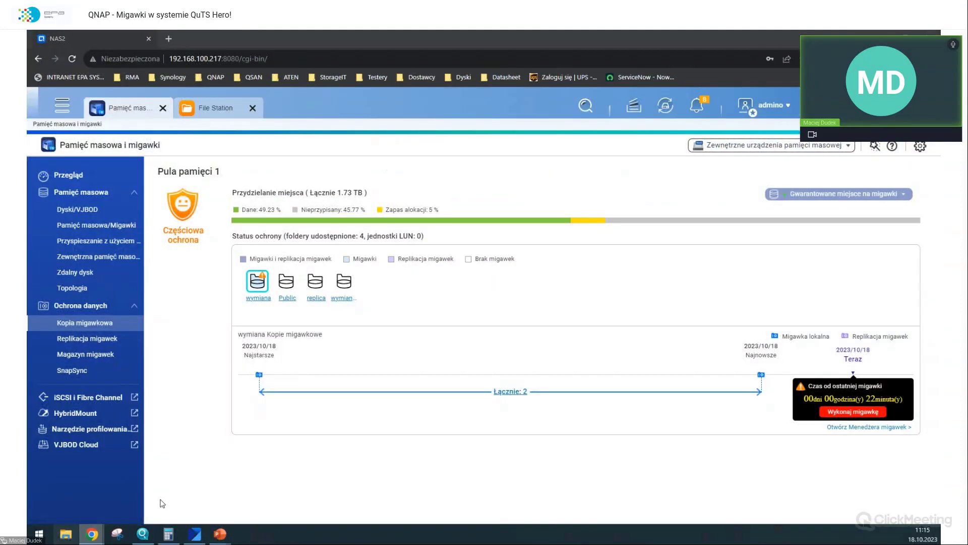
# - Open \\192.168.100.217\wymiana in a new File Explorer window
pyautogui.press('super+e')
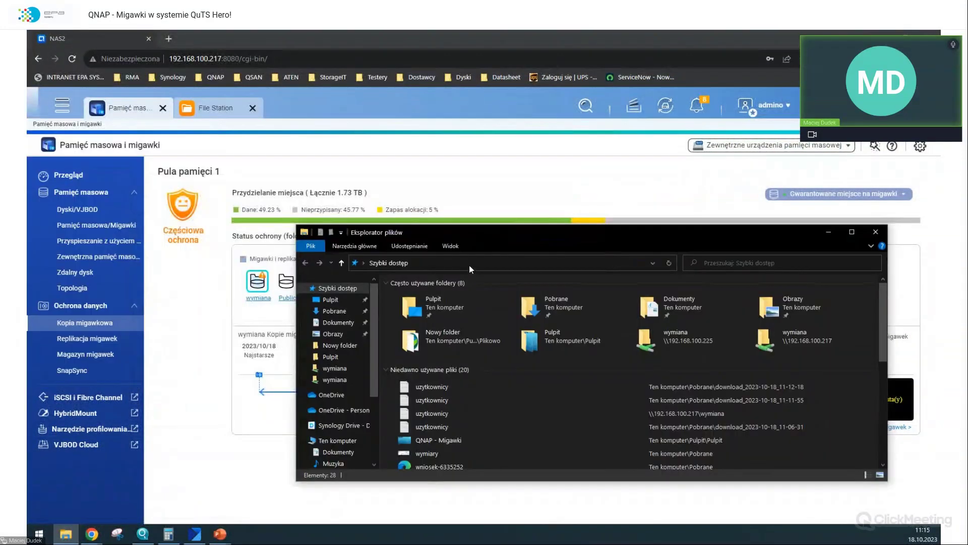
pyautogui.click(471, 263)
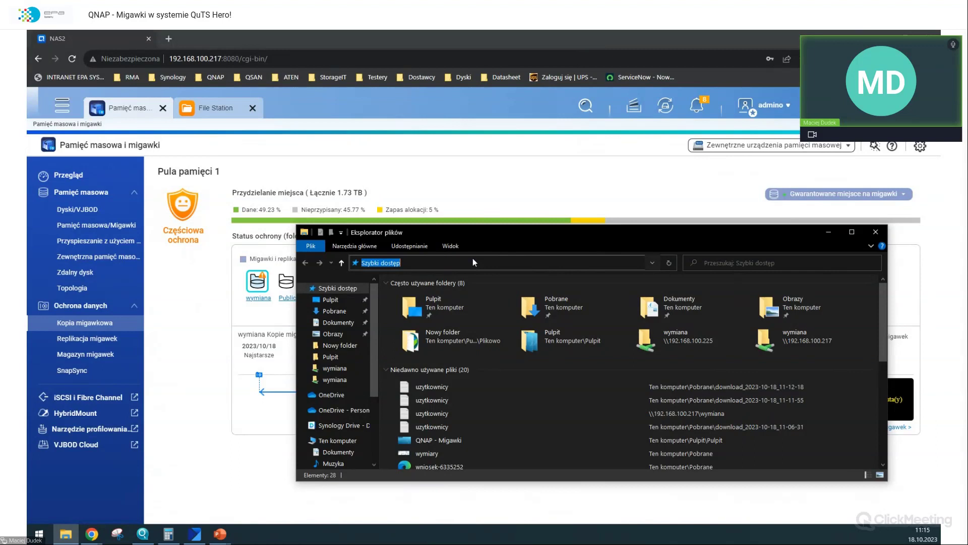
pyautogui.write('\\\\192.168.100.217')
pyautogui.press('Return')
pyautogui.doubleClick(704, 285)
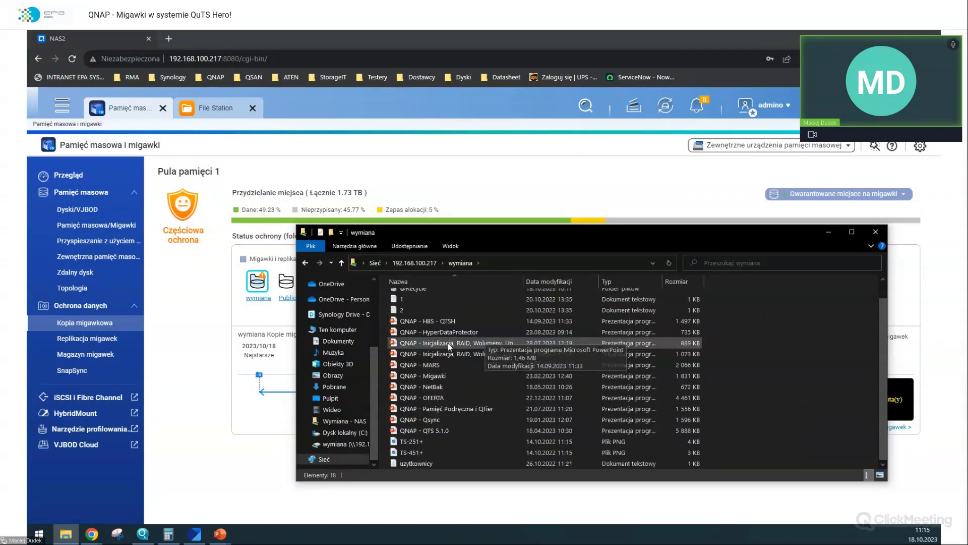
# - Append 'dsadsadsa,dsadsad,2134214,sadsadsa' to uzytkownicy, save and close it, and start a new wymiana snapshot
pyautogui.doubleClick(426, 461)
pyautogui.click(391, 211)
pyautogui.write('dsadsad')
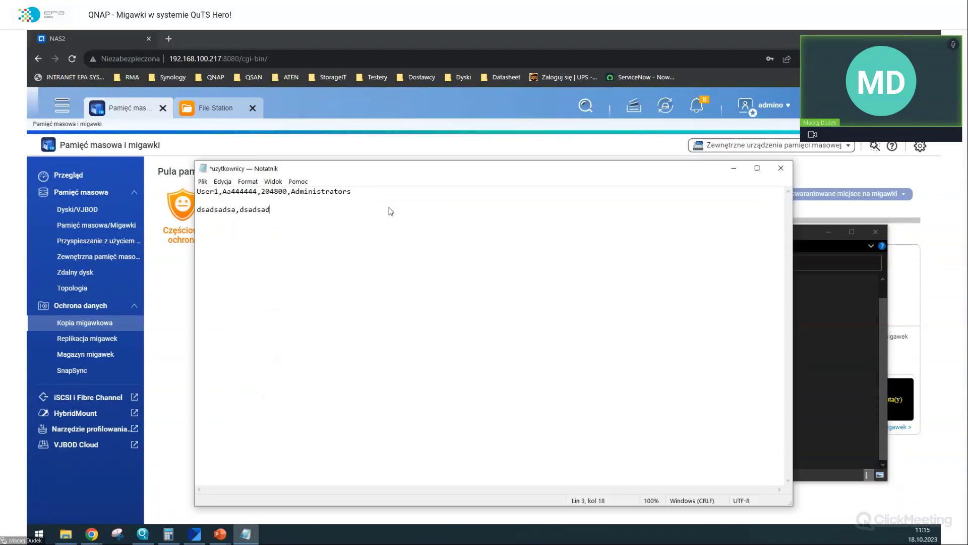
pyautogui.write(',2134214,sadsadsa')
pyautogui.hotkey('ctrl', 's')
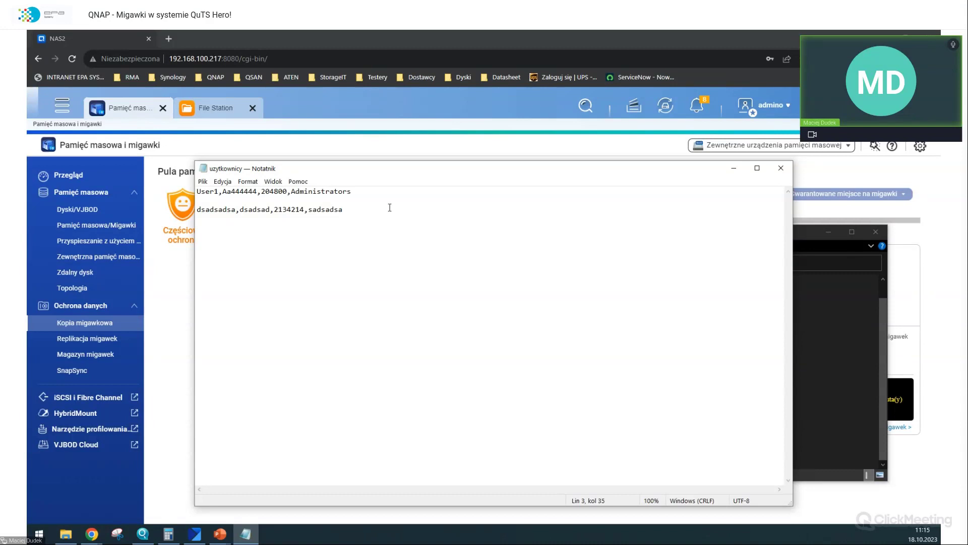
pyautogui.hotkey('alt', 'F4')
pyautogui.click(836, 412)
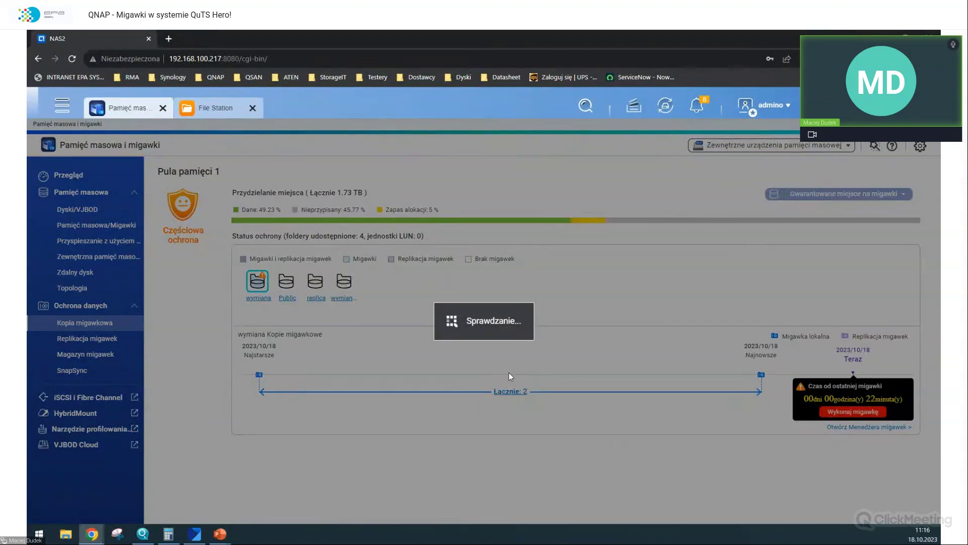
# - Create snapshot GMT+01_2023-10-18_1116, then open wymiana's Snapshot Manager and tick the 10:52 snapshot
pyautogui.click(512, 410)
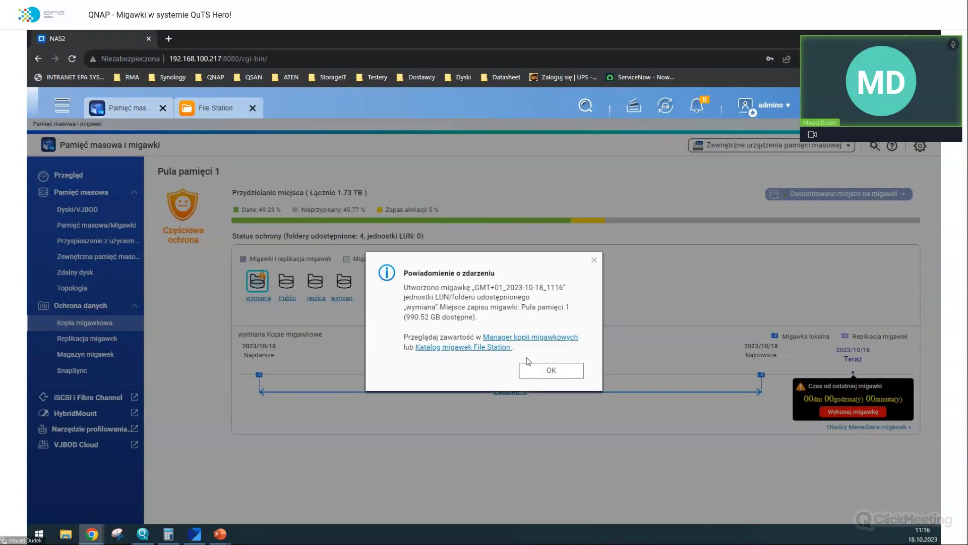
pyautogui.click(529, 373)
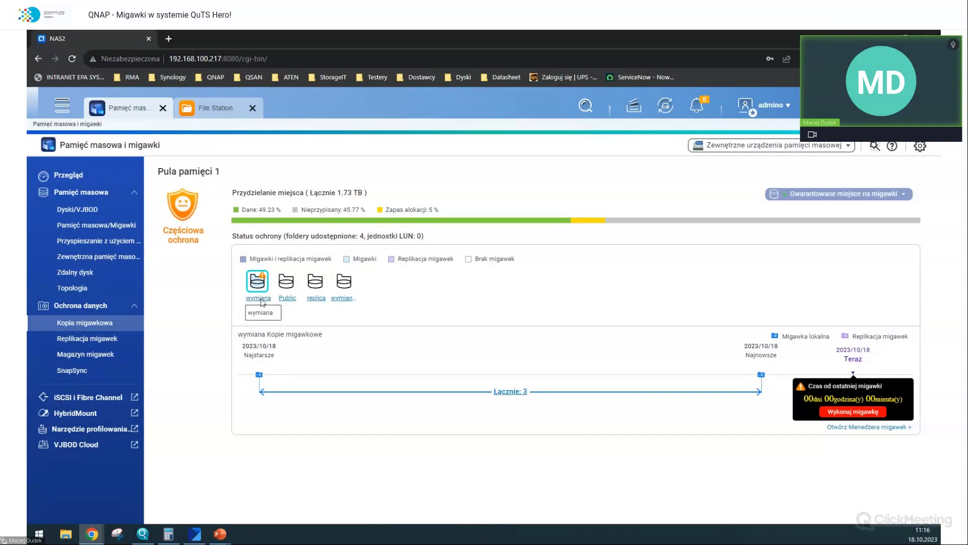
pyautogui.click(260, 298)
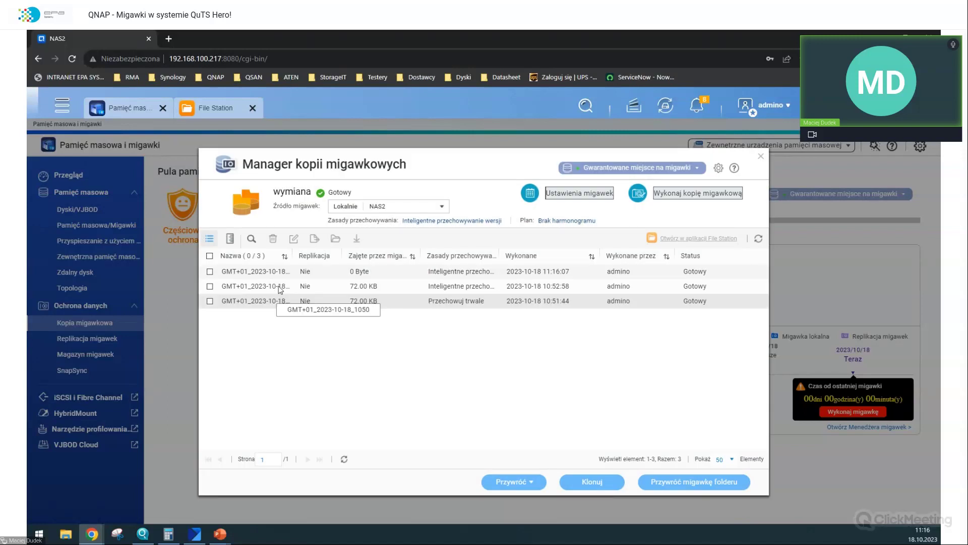
pyautogui.click(280, 288)
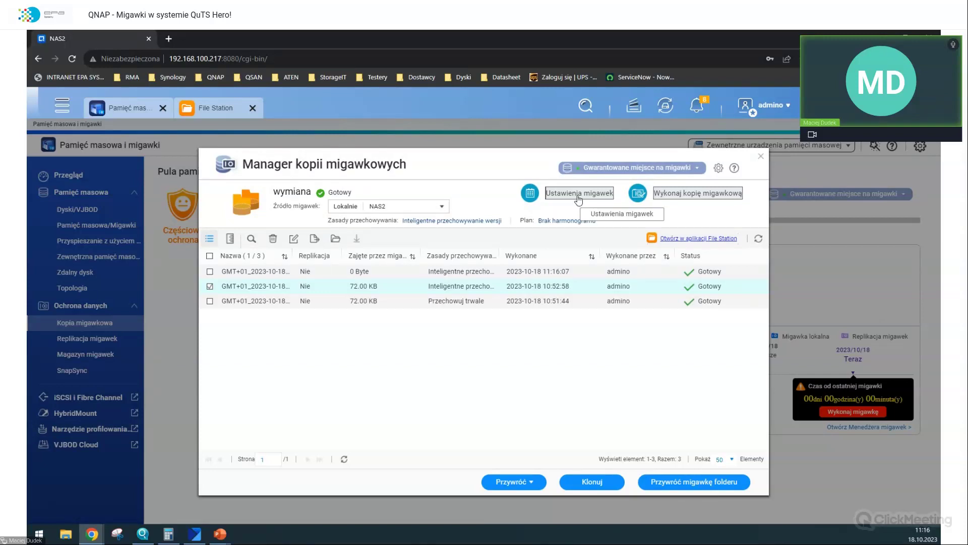
# - Show wymiana's guaranteed snapshot space settings, reserving 10% (177.60 GB)
pyautogui.click(578, 196)
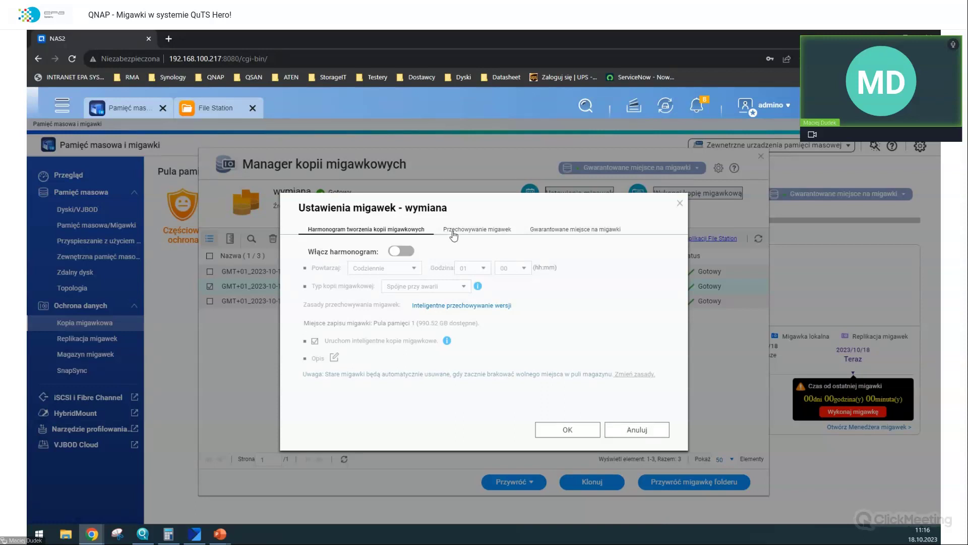
pyautogui.click(532, 236)
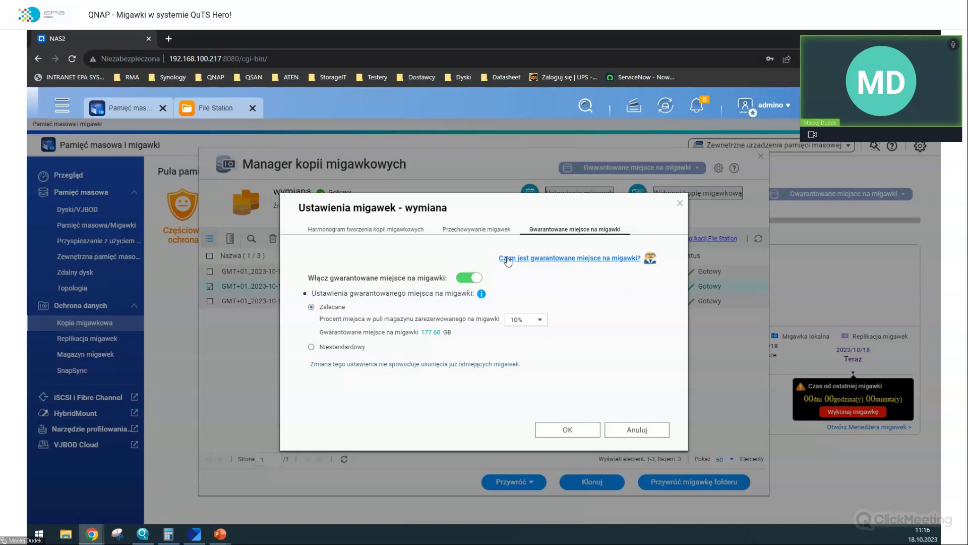
pyautogui.click(523, 318)
pyautogui.click(522, 366)
pyautogui.click(527, 321)
# - Enable the wymiana snapshot schedule and try the minute-interval and hourly-at-00 options
pyautogui.click(370, 231)
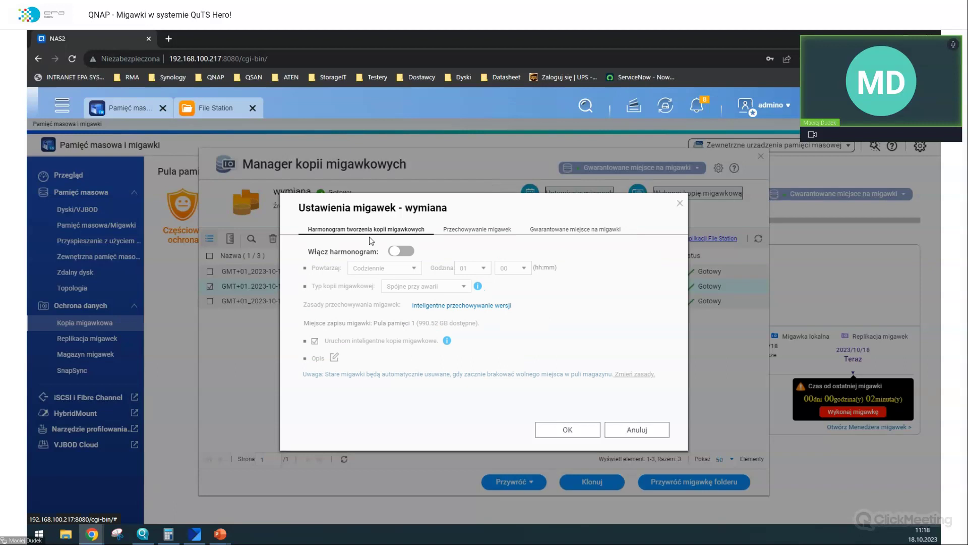
pyautogui.click(401, 251)
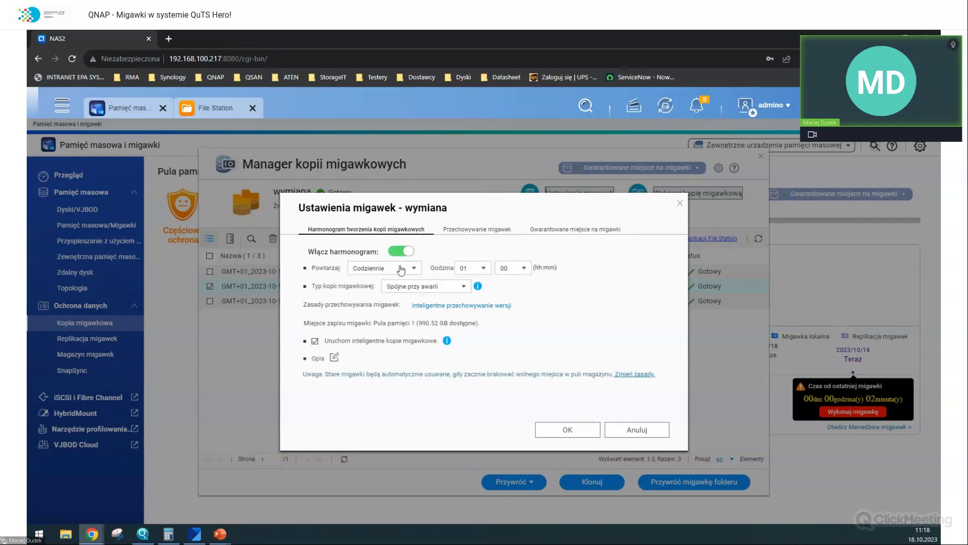
pyautogui.click(401, 268)
pyautogui.click(395, 281)
pyautogui.click(482, 269)
pyautogui.click(525, 269)
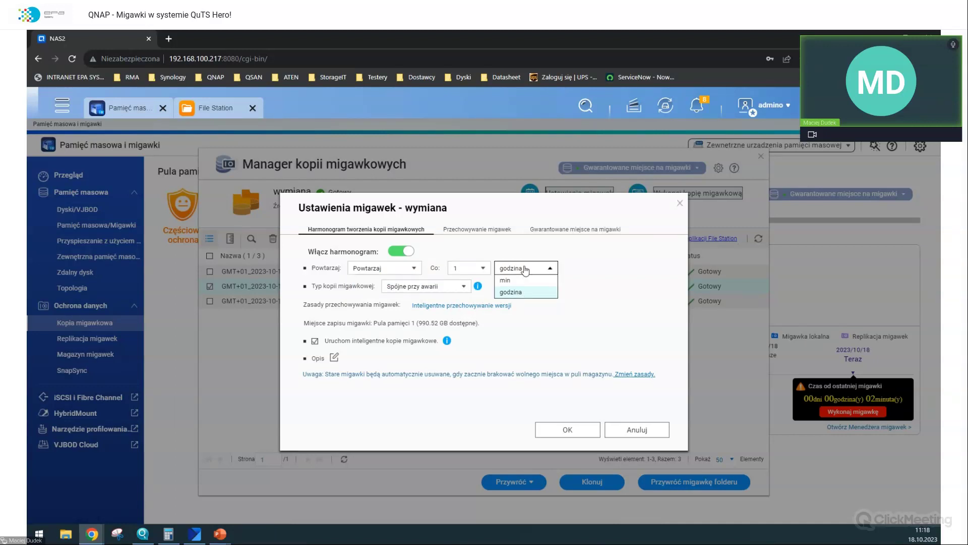
pyautogui.click(500, 281)
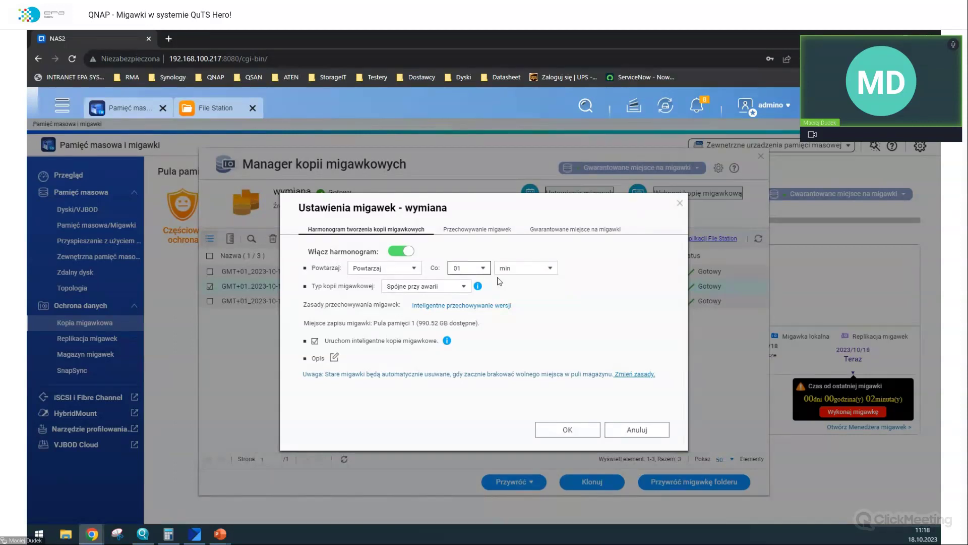
pyautogui.click(392, 269)
pyautogui.click(386, 292)
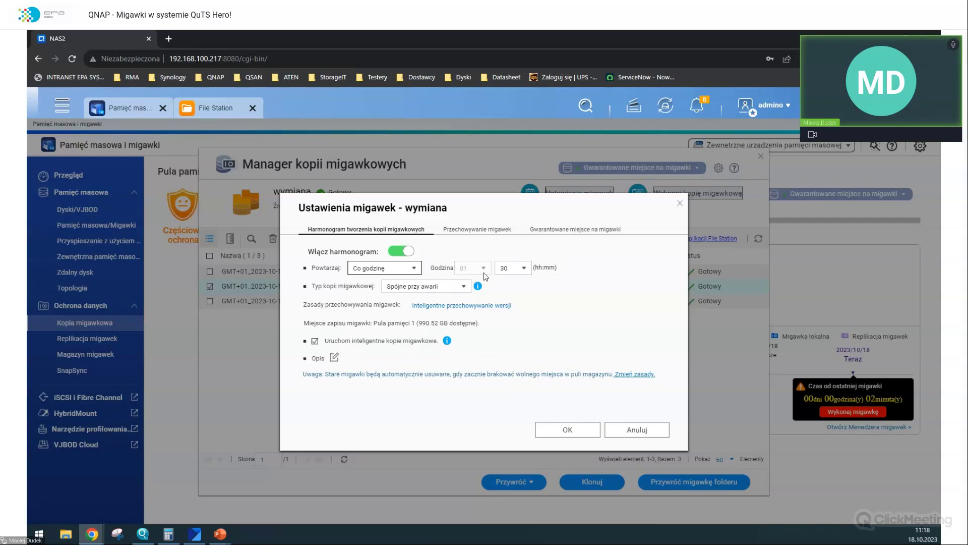
pyautogui.click(523, 267)
pyautogui.scroll(5, 519, 286)
pyautogui.click(512, 287)
# - Try daily at 15, weekly on Piątek at 06, and monthly on day 06 at 05
pyautogui.click(396, 268)
pyautogui.click(368, 303)
pyautogui.click(474, 267)
pyautogui.scroll(-3, 469, 334)
pyautogui.click(463, 335)
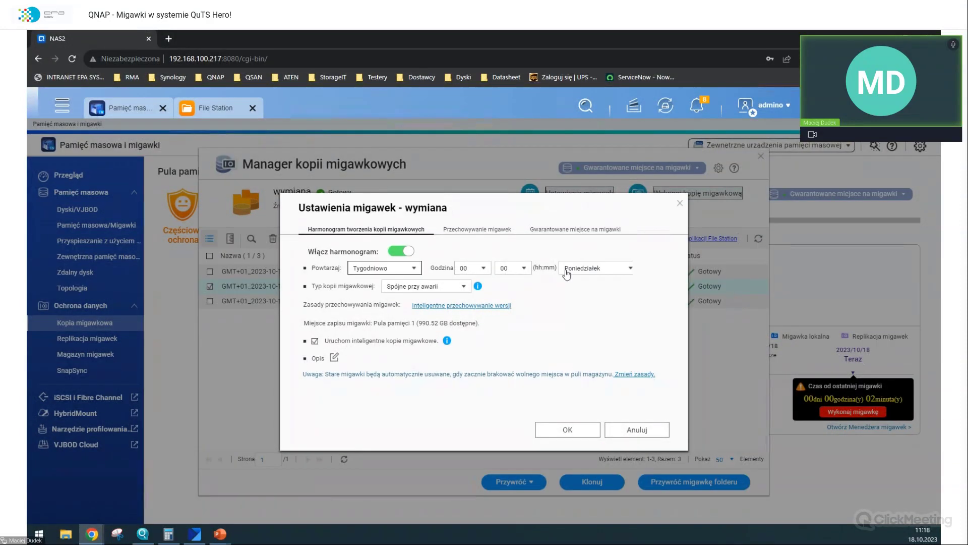
pyautogui.click(595, 267)
pyautogui.click(583, 327)
pyautogui.click(485, 271)
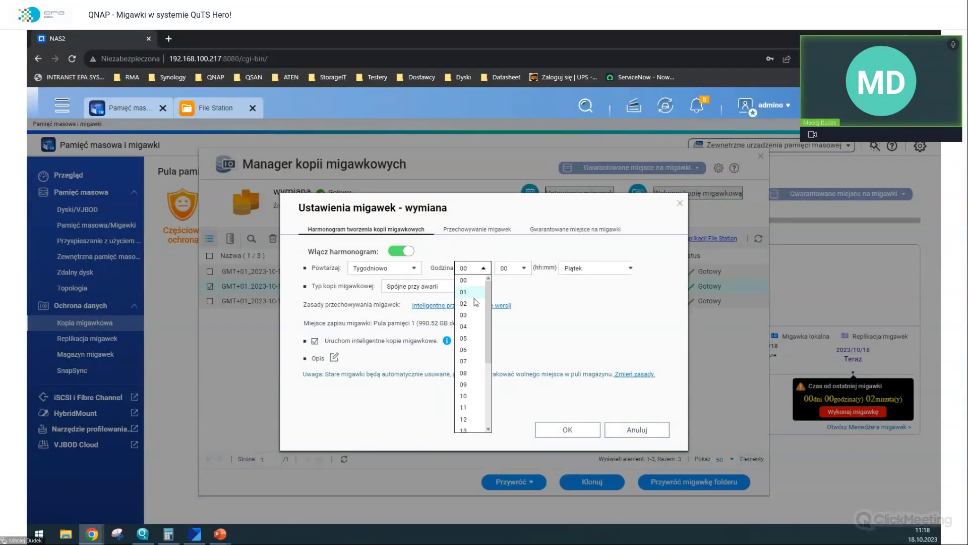
pyautogui.click(476, 351)
pyautogui.click(401, 268)
pyautogui.click(400, 331)
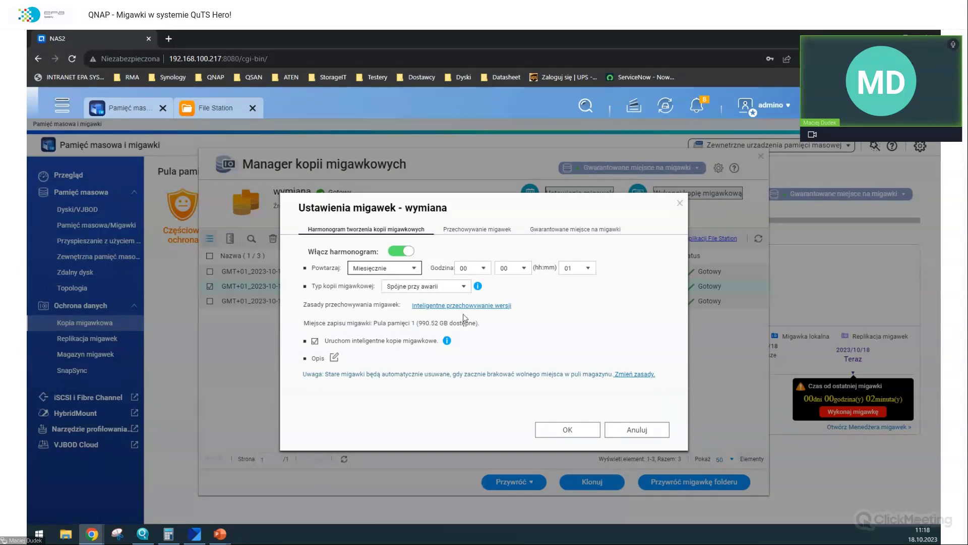
pyautogui.click(577, 267)
pyautogui.click(569, 280)
pyautogui.click(577, 276)
pyautogui.click(573, 348)
pyautogui.click(482, 272)
pyautogui.click(474, 339)
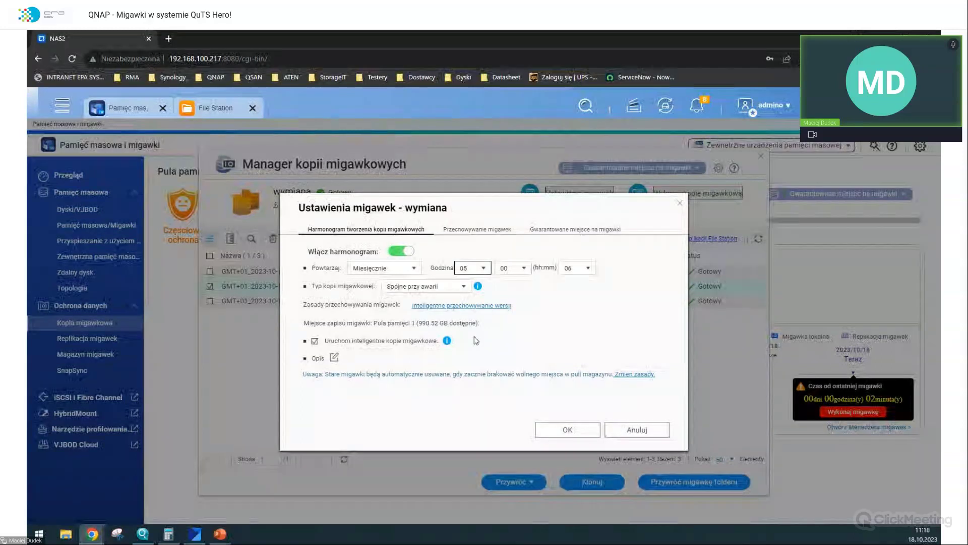
# - Set the schedule to repeat every 1 hour, save it, and dismiss the enabled notice
pyautogui.click(385, 268)
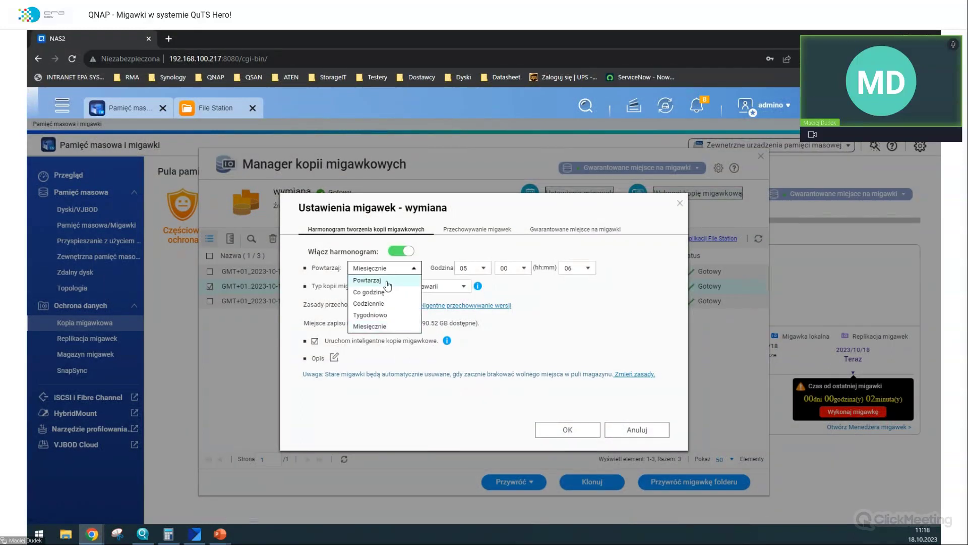
pyautogui.click(388, 280)
pyautogui.click(502, 269)
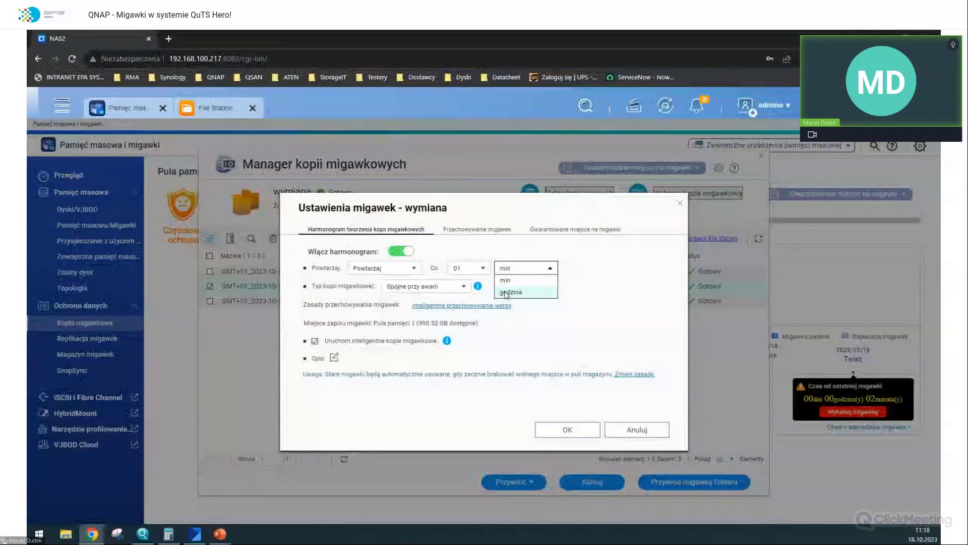
pyautogui.click(506, 292)
pyautogui.click(469, 267)
pyautogui.click(386, 268)
pyautogui.click(384, 294)
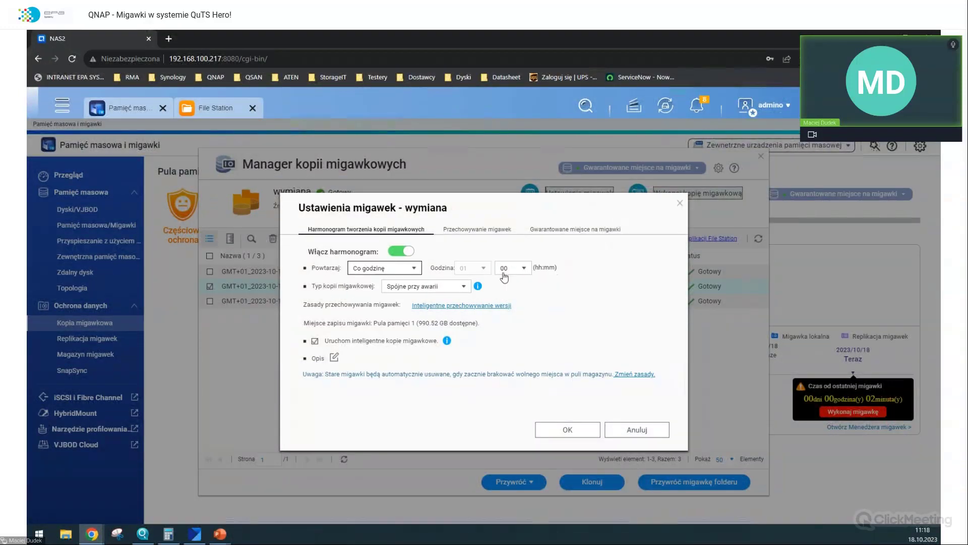
pyautogui.click(512, 272)
pyautogui.click(513, 281)
pyautogui.click(406, 269)
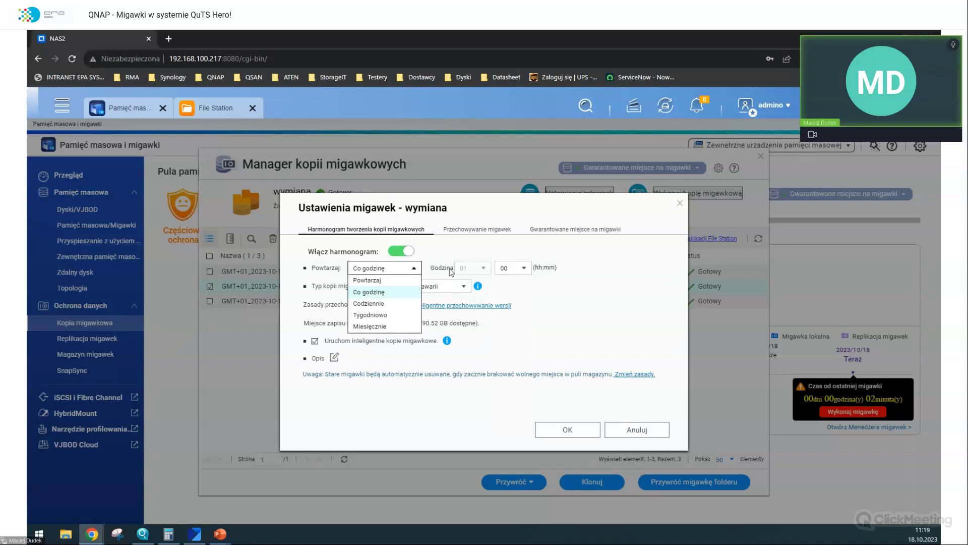
pyautogui.click(377, 281)
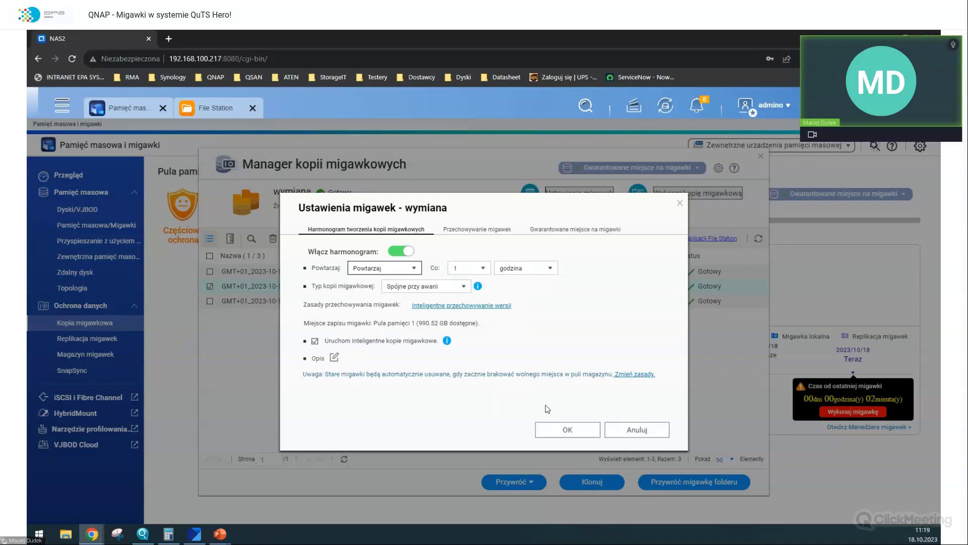
pyautogui.click(560, 429)
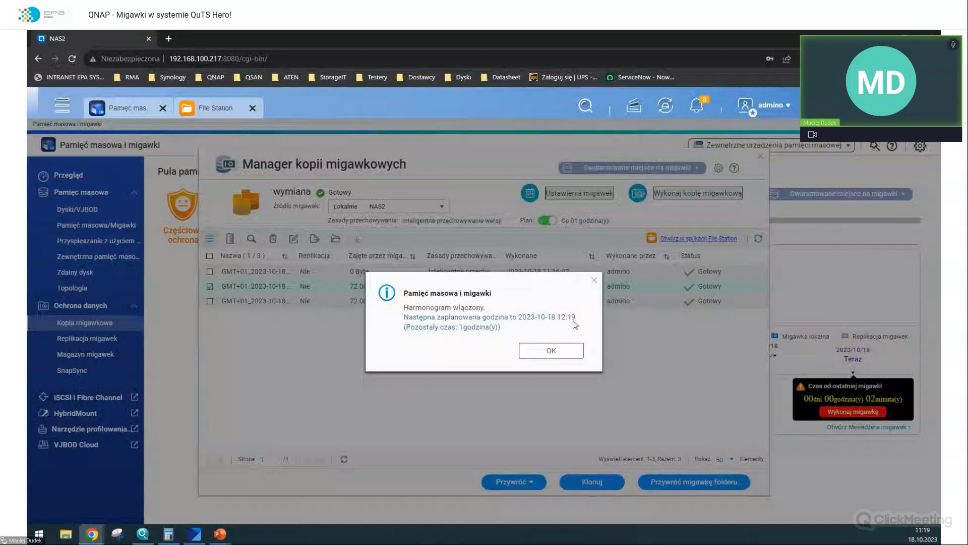
pyautogui.click(566, 352)
# - Change the wymiana schedule to Co godzinę at minute 00 and save it
pyautogui.click(577, 196)
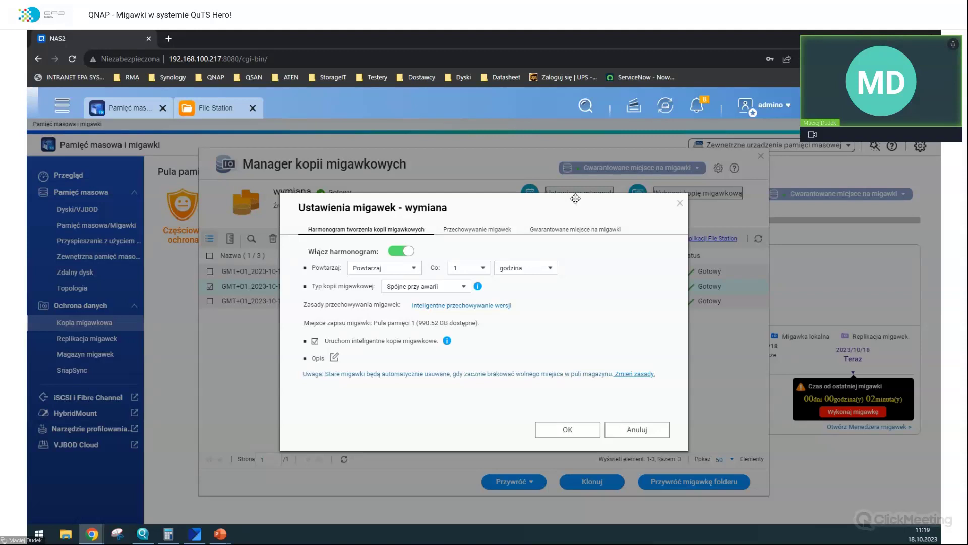
pyautogui.click(371, 268)
pyautogui.click(371, 293)
pyautogui.click(519, 272)
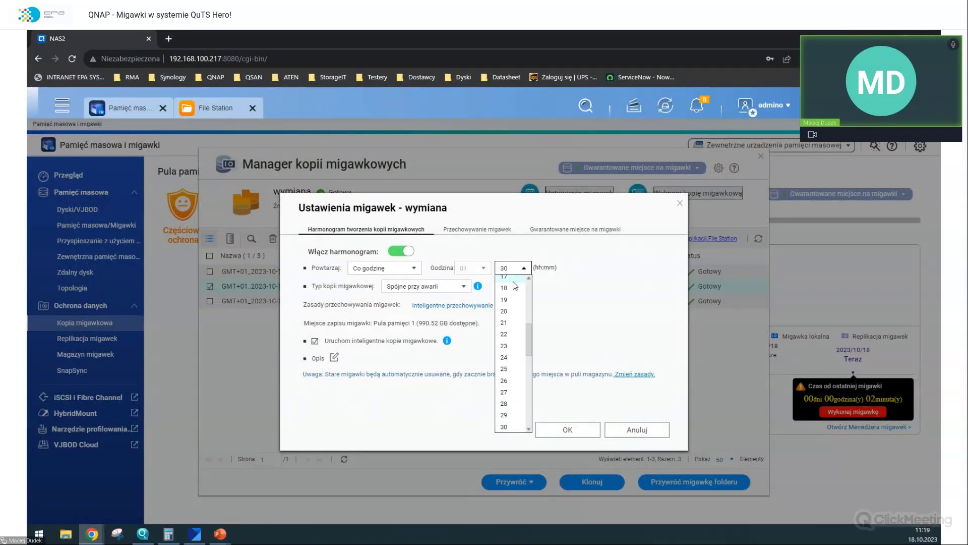
pyautogui.click(514, 281)
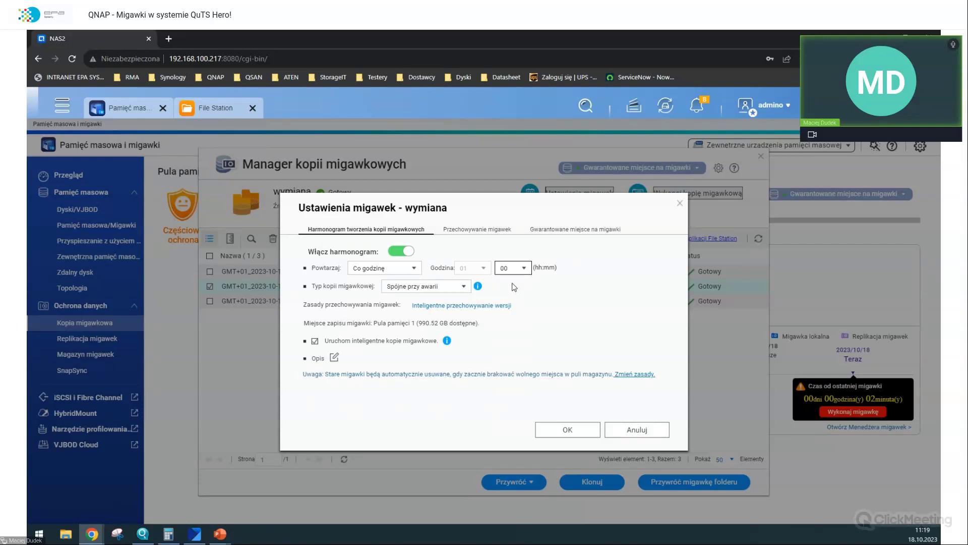
pyautogui.click(567, 429)
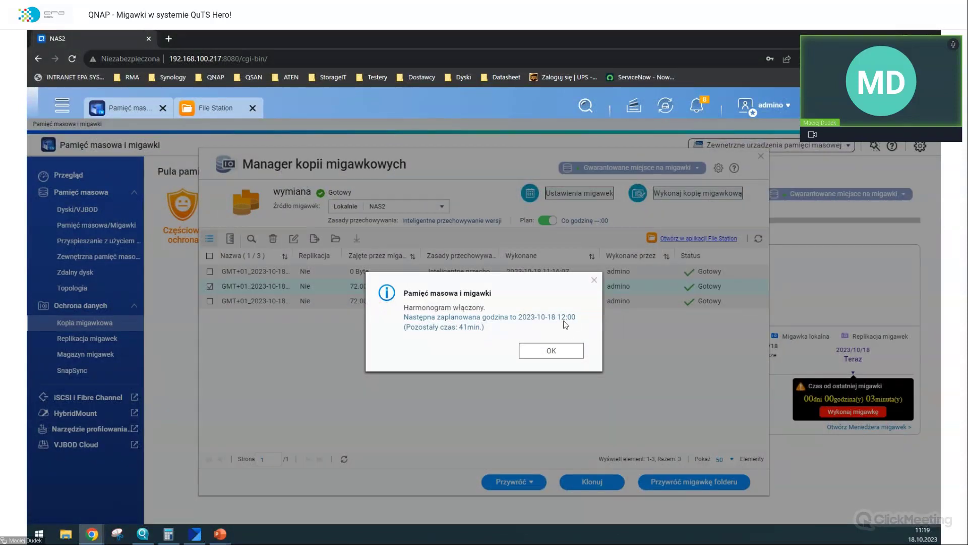
# - Reopen wymiana's snapshot settings, read the smart snapshot help, and view the Przechowywanie migawek tab
pyautogui.click(561, 350)
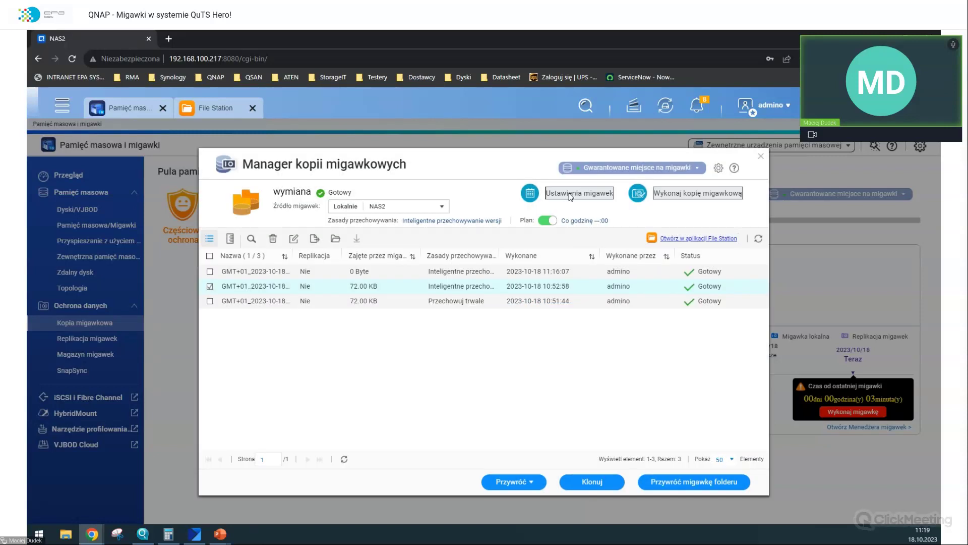
pyautogui.click(569, 194)
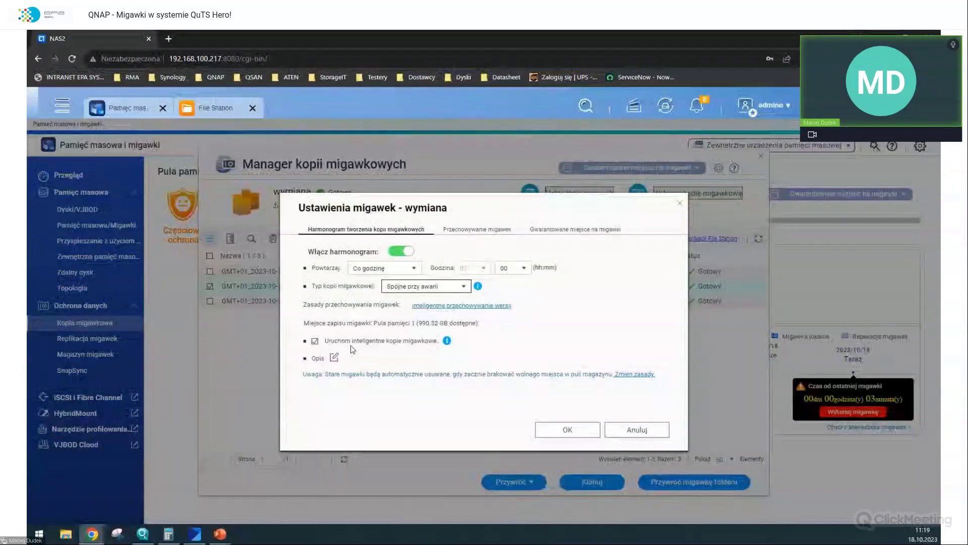
pyautogui.click(446, 341)
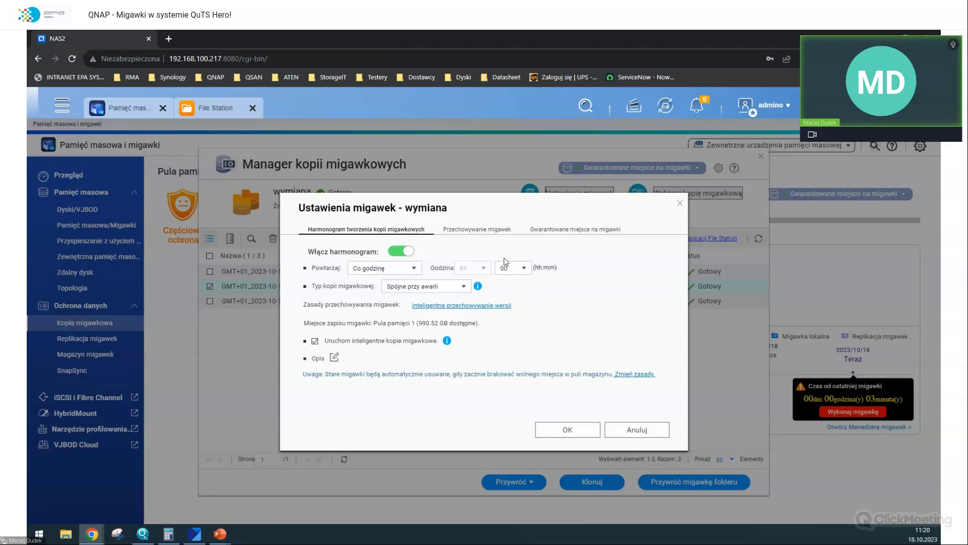
pyautogui.click(488, 230)
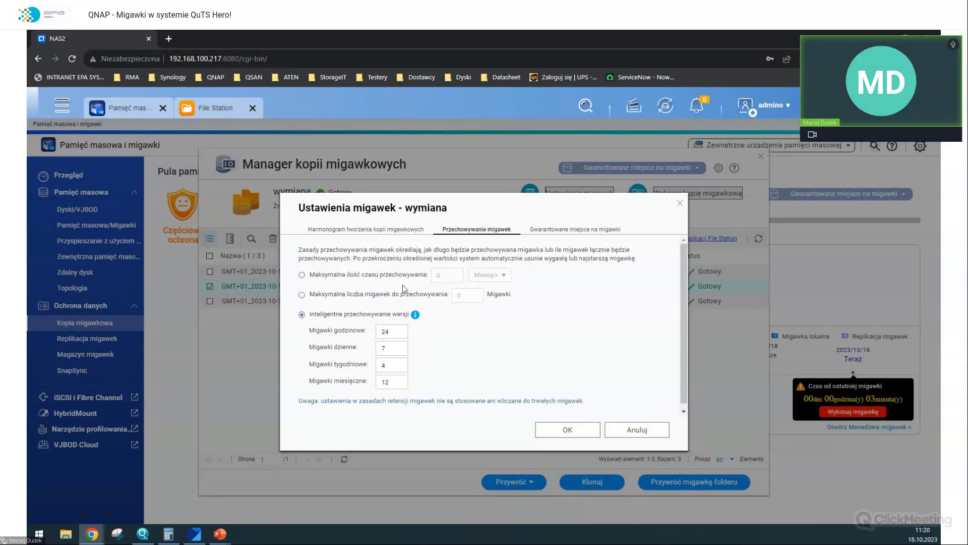
pyautogui.click(302, 275)
pyautogui.click(446, 276)
pyautogui.click(487, 275)
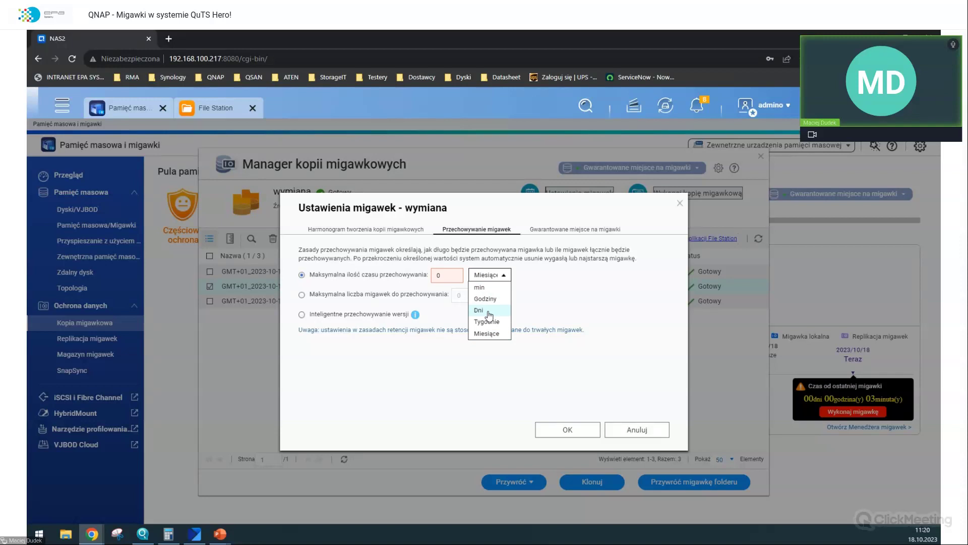
pyautogui.click(487, 298)
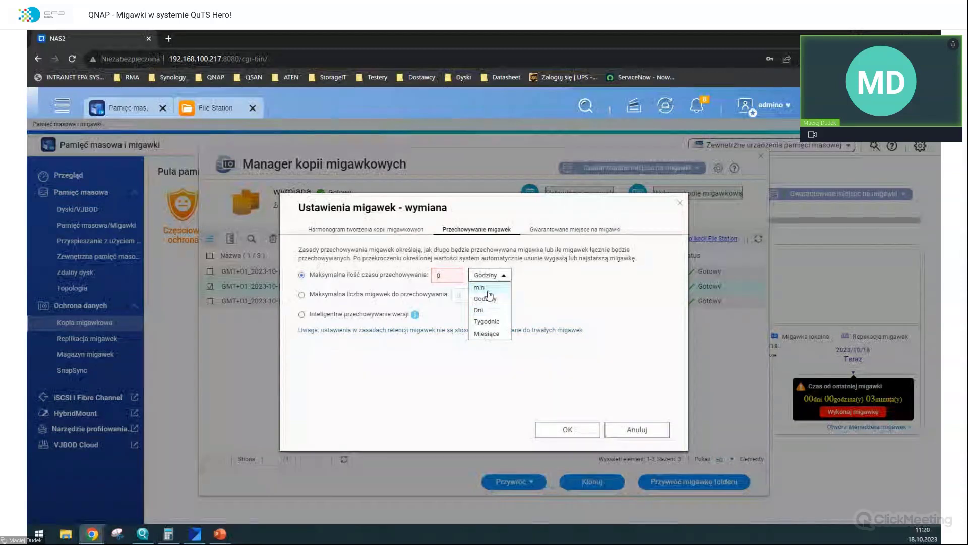
pyautogui.click(482, 287)
pyautogui.click(301, 294)
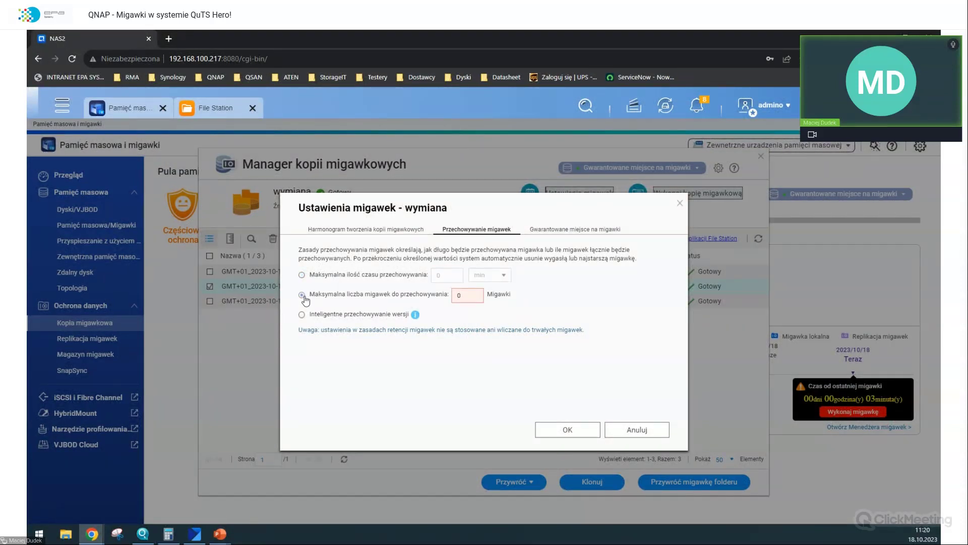
pyautogui.doubleClick(477, 295)
pyautogui.press('BackSpace')
pyautogui.write('5')
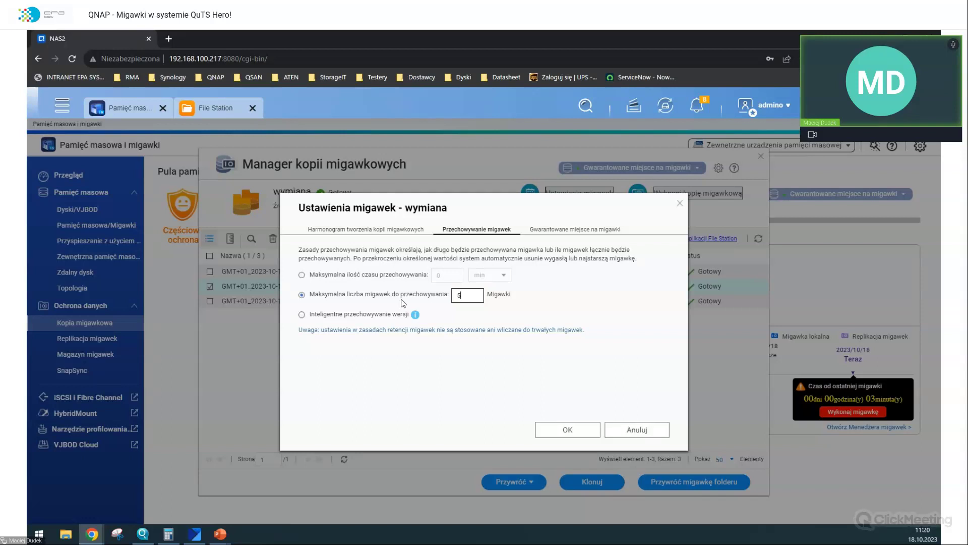
pyautogui.write('0')
pyautogui.click(301, 315)
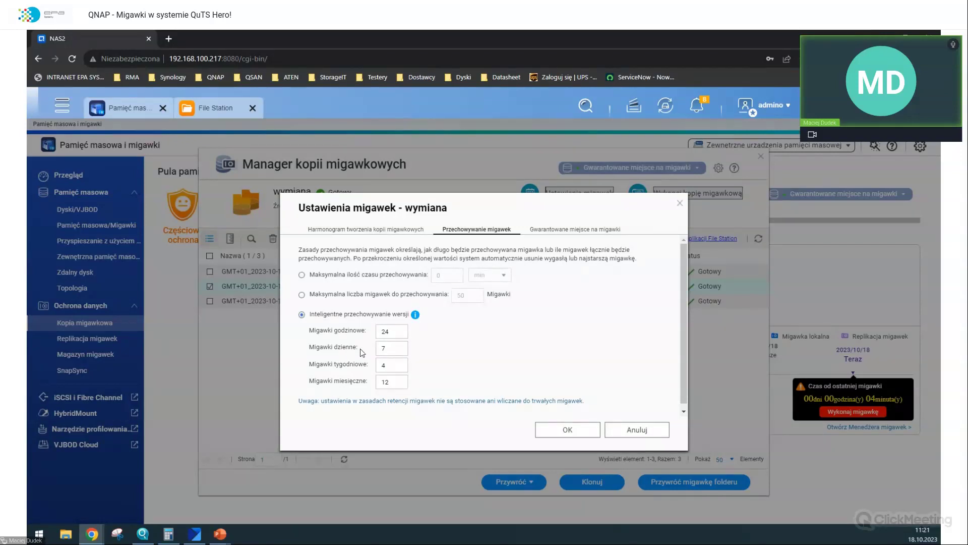
pyautogui.moveTo(398, 348); pyautogui.dragTo(360, 353)
pyautogui.click(383, 331)
pyautogui.moveTo(382, 331); pyautogui.dragTo(346, 334)
pyautogui.click(414, 350)
pyautogui.moveTo(387, 360); pyautogui.dragTo(364, 368)
# - Keep 24 hourly, 7 daily, 4 weekly, 12 monthly snapshots and apply the wymiana settings
pyautogui.click(412, 361)
pyautogui.doubleClick(396, 332)
pyautogui.doubleClick(384, 348)
pyautogui.press('Tab')
pyautogui.click(436, 398)
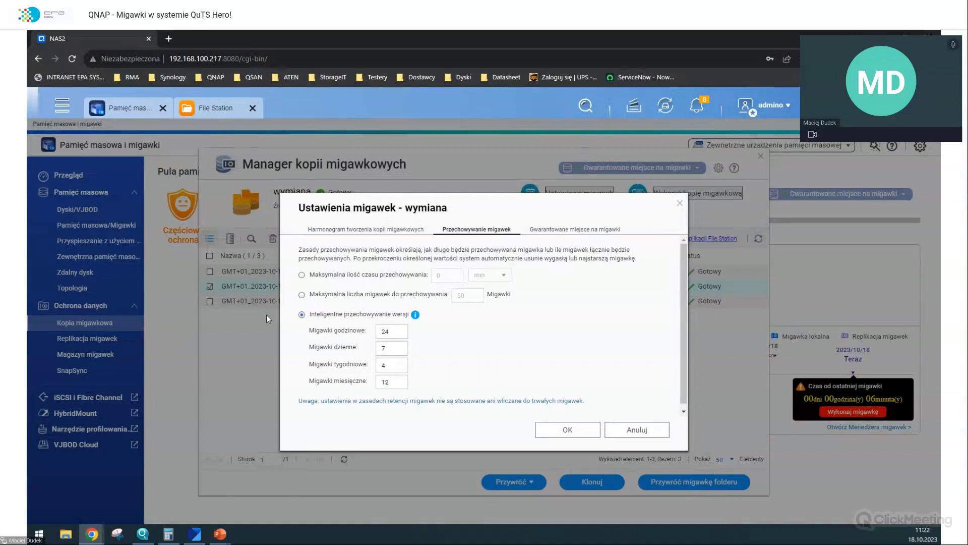
pyautogui.click(356, 232)
pyautogui.click(467, 230)
pyautogui.click(569, 429)
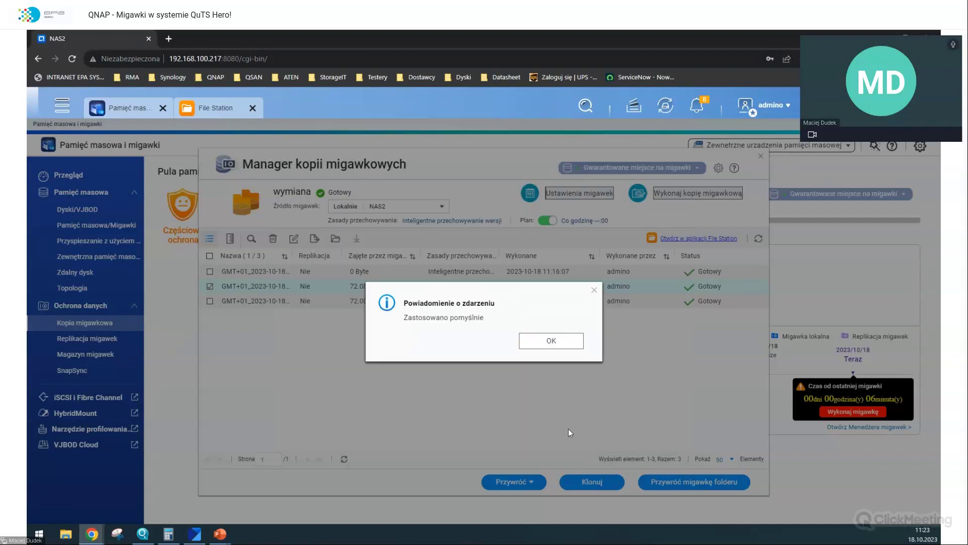
pyautogui.click(559, 342)
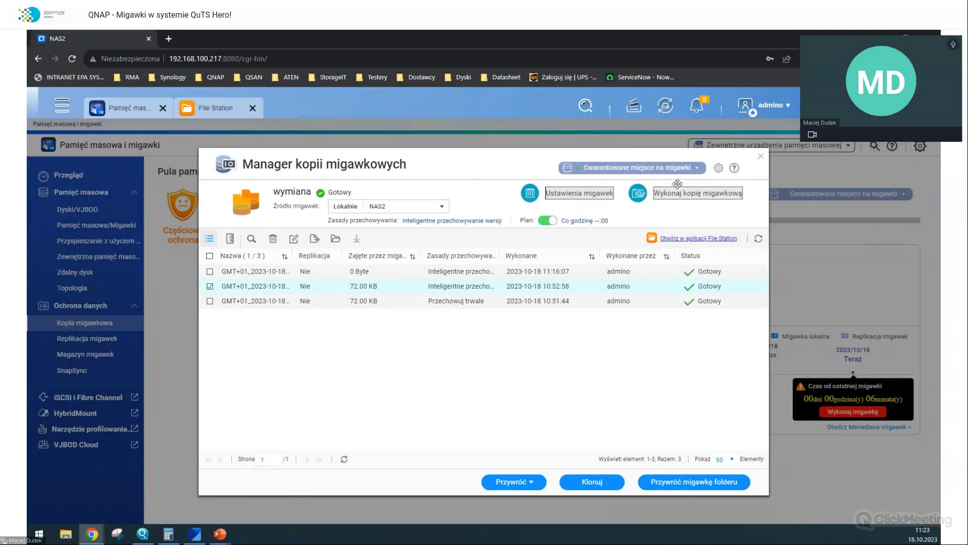
# - Close the Snapshot Manager, expand wymiana under Replikacja migawek, and start a new replication job
pyautogui.click(761, 156)
pyautogui.click(114, 342)
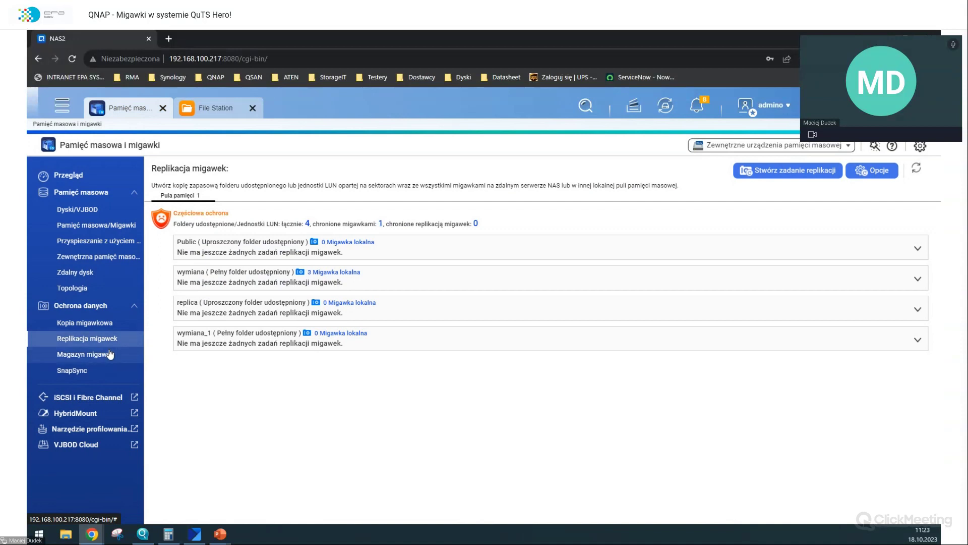
pyautogui.click(110, 354)
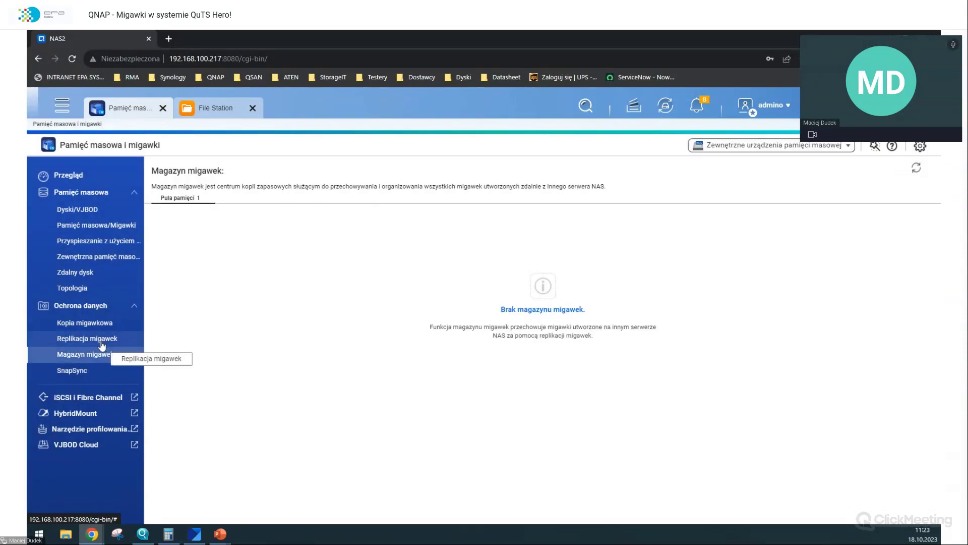
pyautogui.click(102, 343)
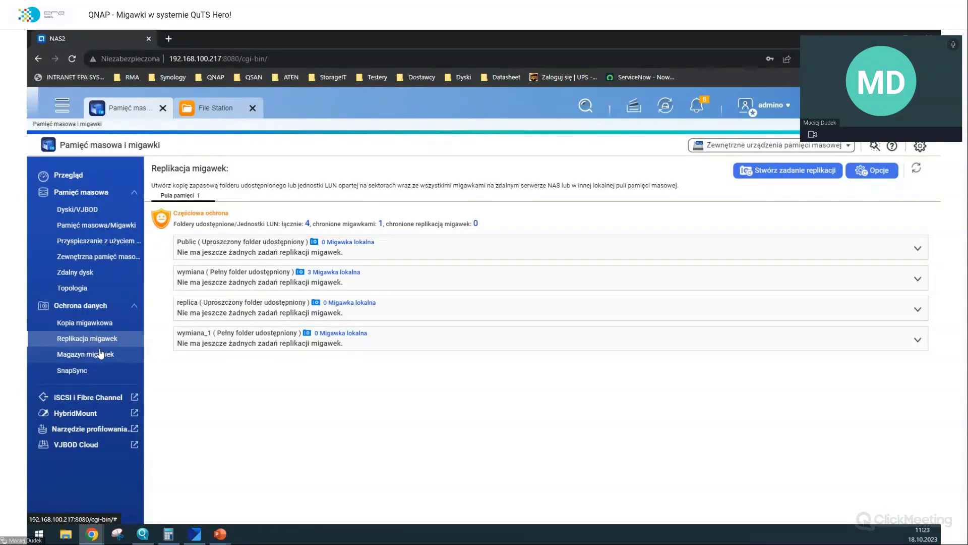
pyautogui.click(101, 354)
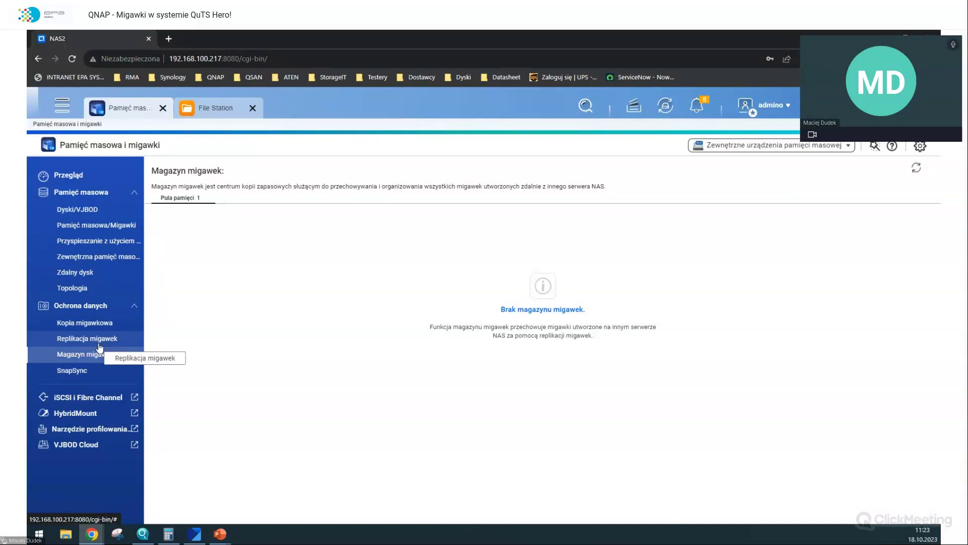
pyautogui.click(100, 341)
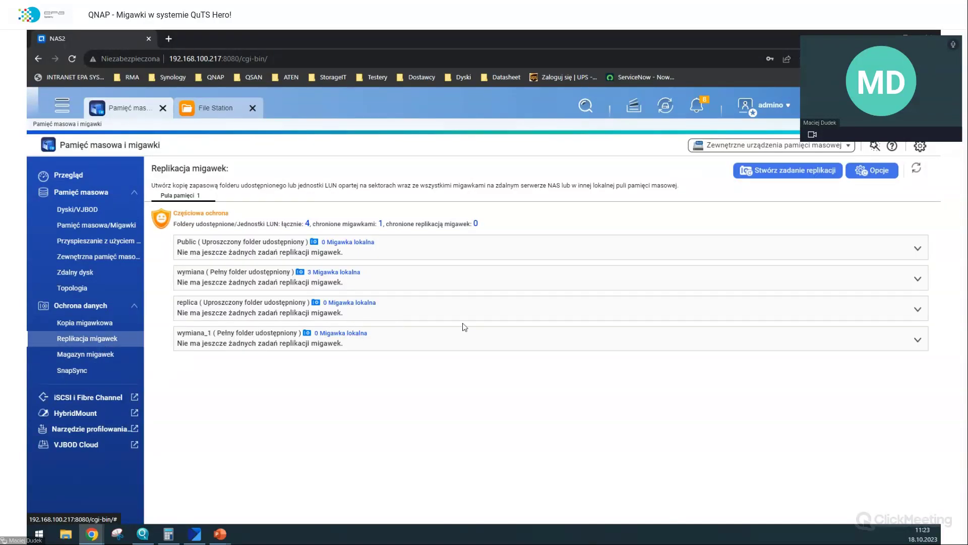
pyautogui.click(505, 281)
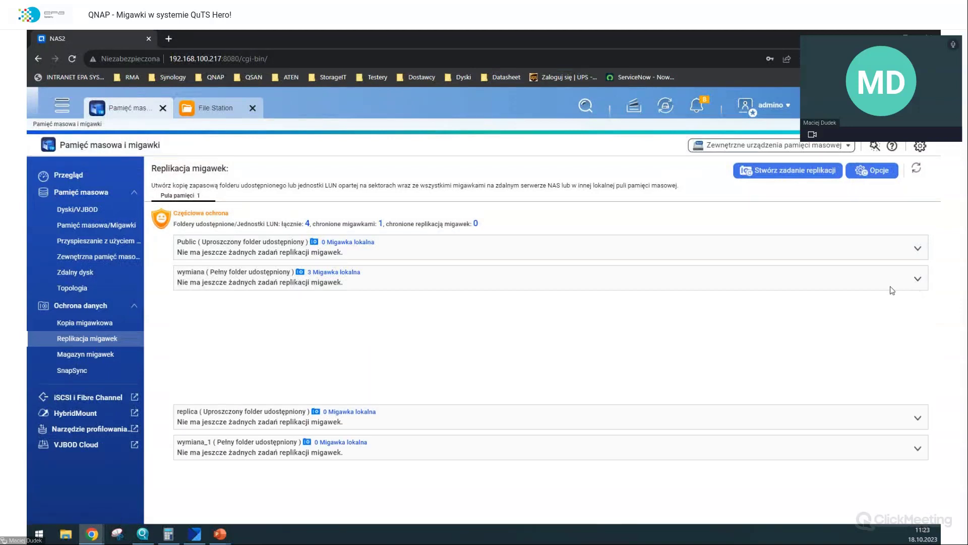
pyautogui.click(773, 172)
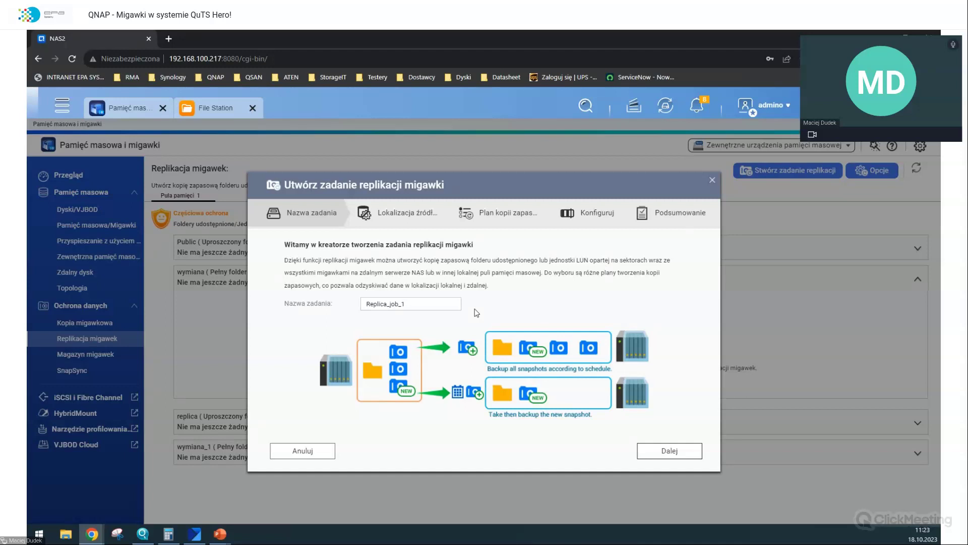
# - Advance the wizard with wymiana as source, type destination 192.168.100., and look up the NAS via Qfinder
pyautogui.doubleClick(428, 304)
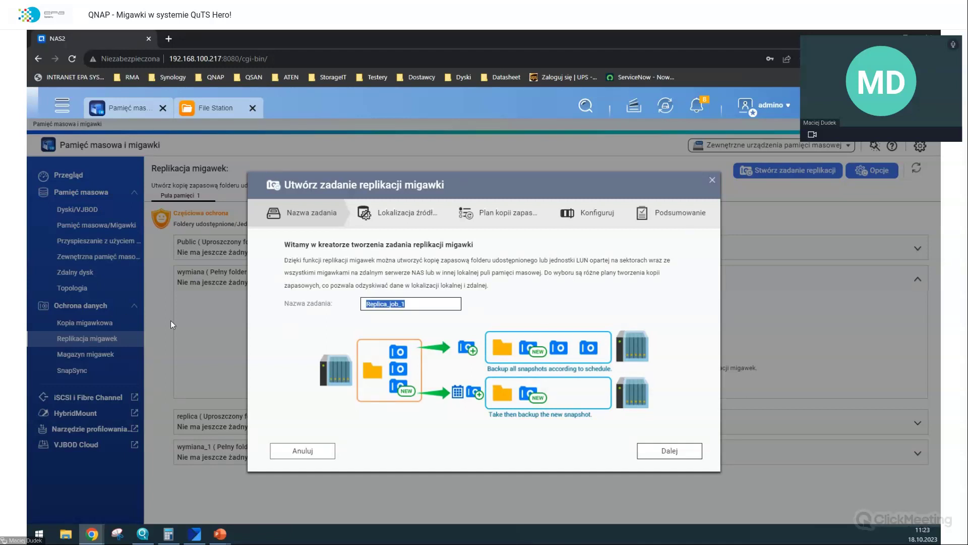
pyautogui.press('Return')
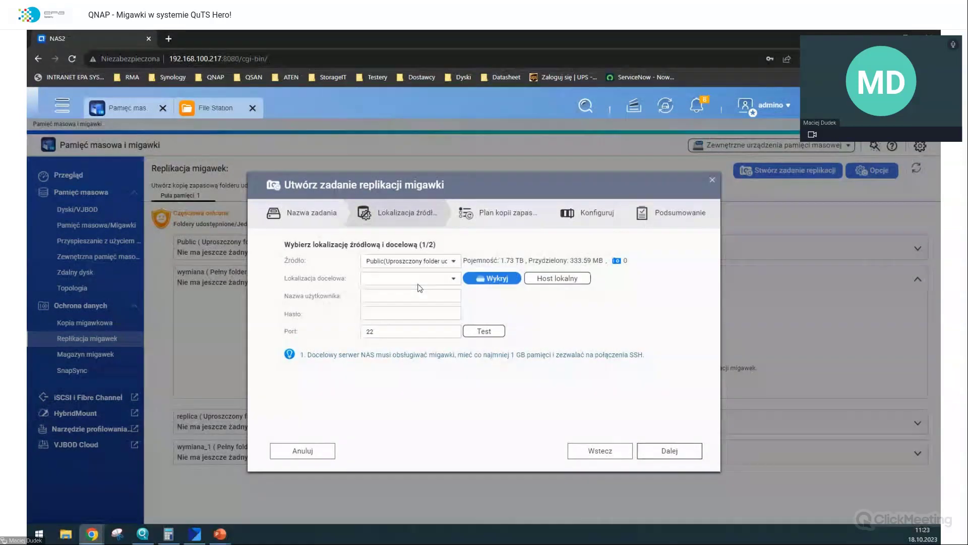
pyautogui.click(397, 277)
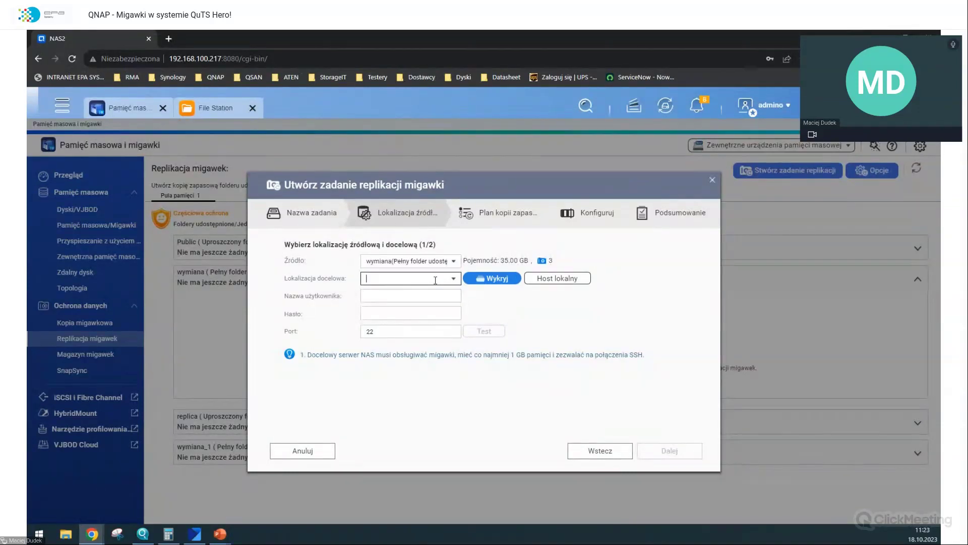
pyautogui.write('192.168.100.')
pyautogui.click(144, 533)
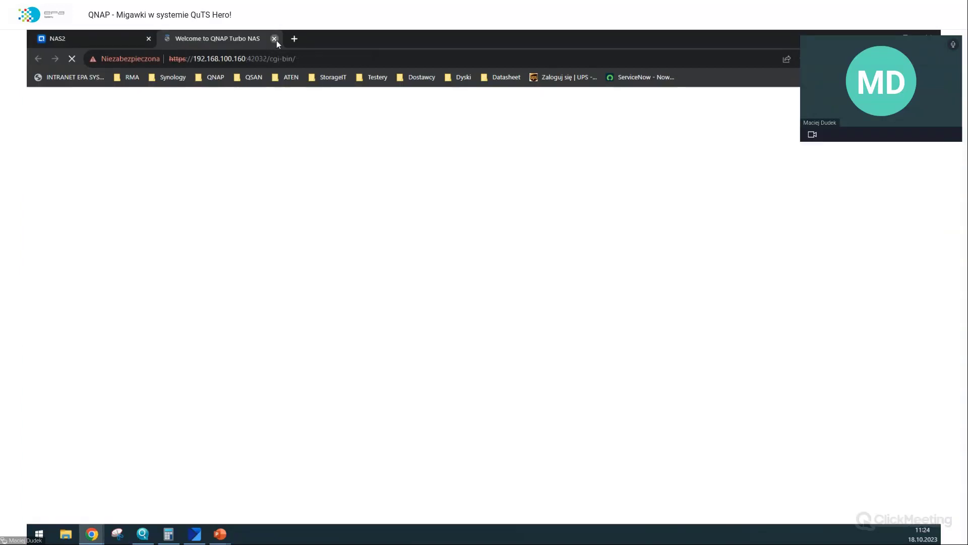
# - Back in the wizard, enter the administrator username and password for destination 192.168.100.160
pyautogui.click(276, 40)
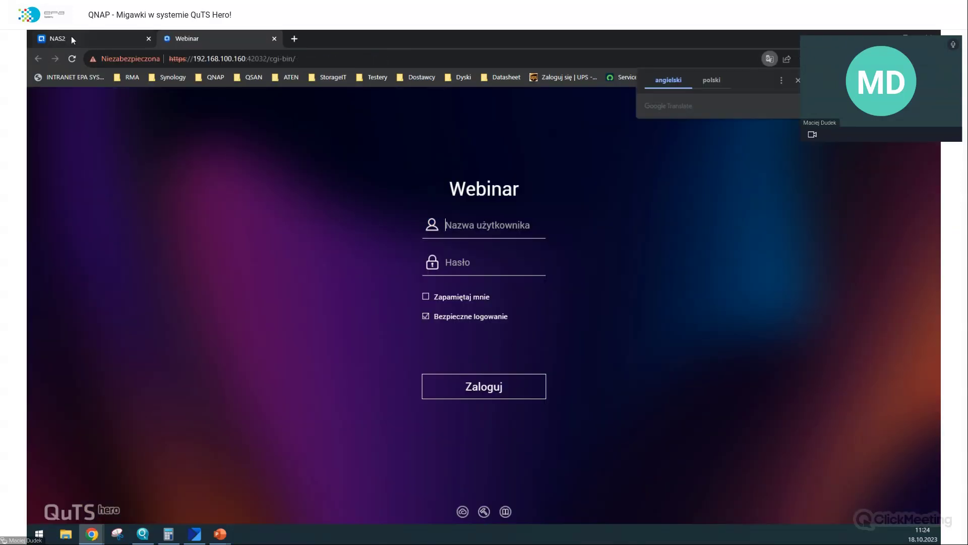
pyautogui.click(71, 36)
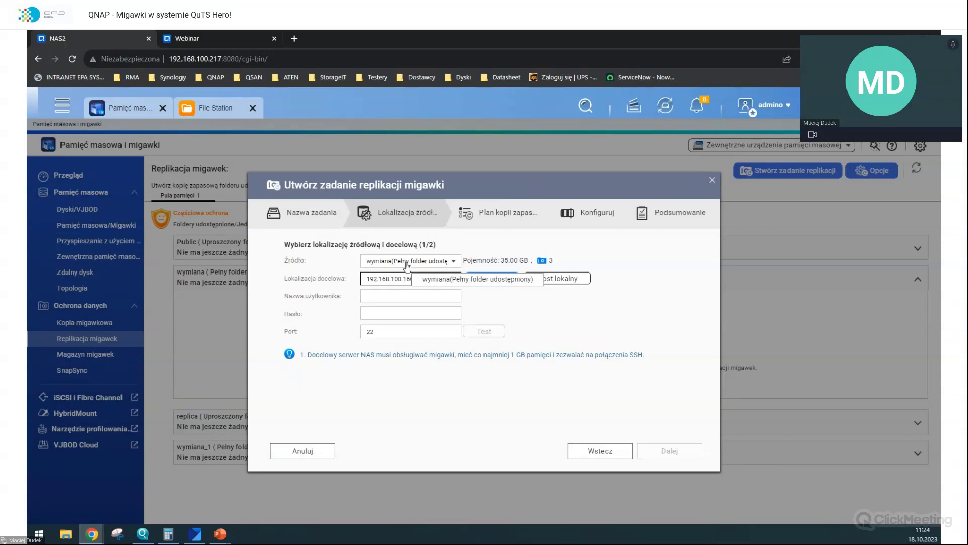
pyautogui.click(406, 296)
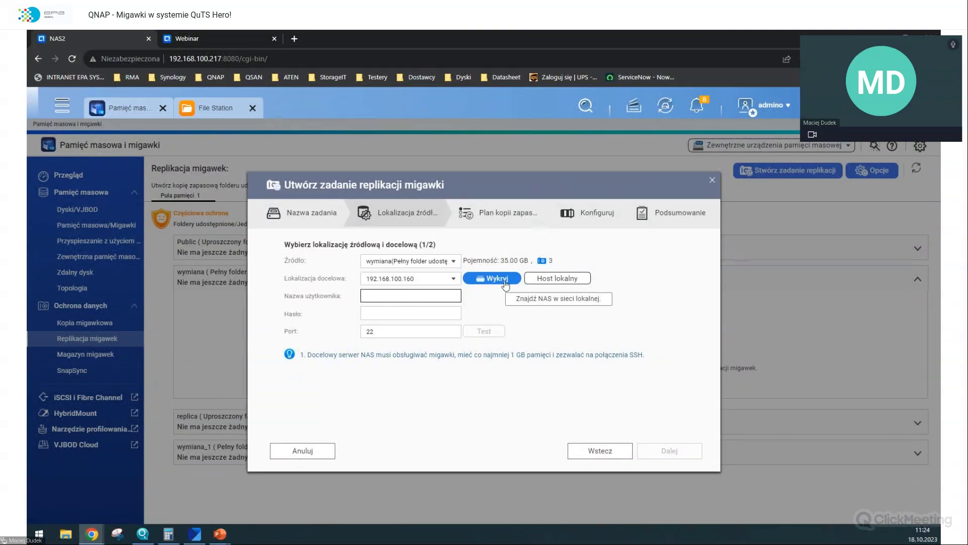
pyautogui.write('admino')
pyautogui.press('Tab')
pyautogui.write('***')
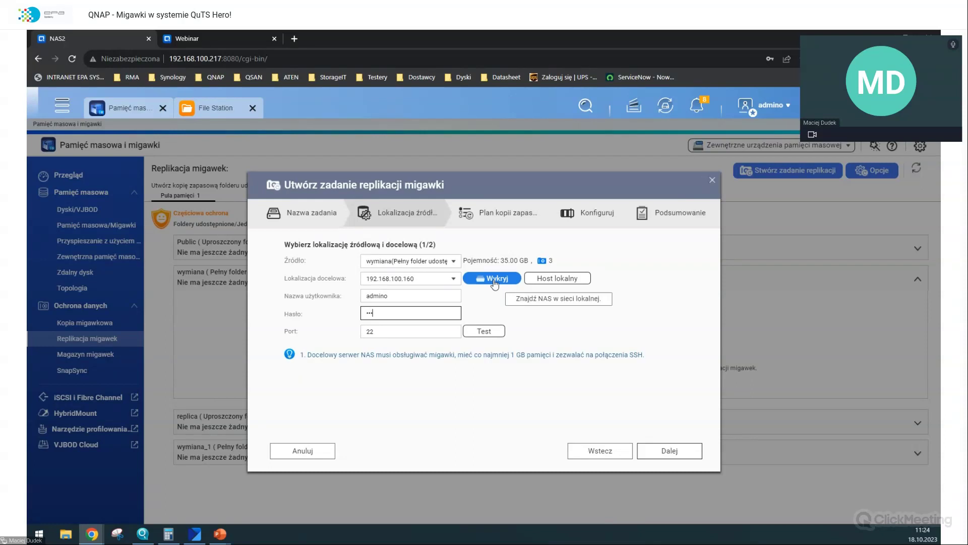
pyautogui.write('*****')
pyautogui.press('Return')
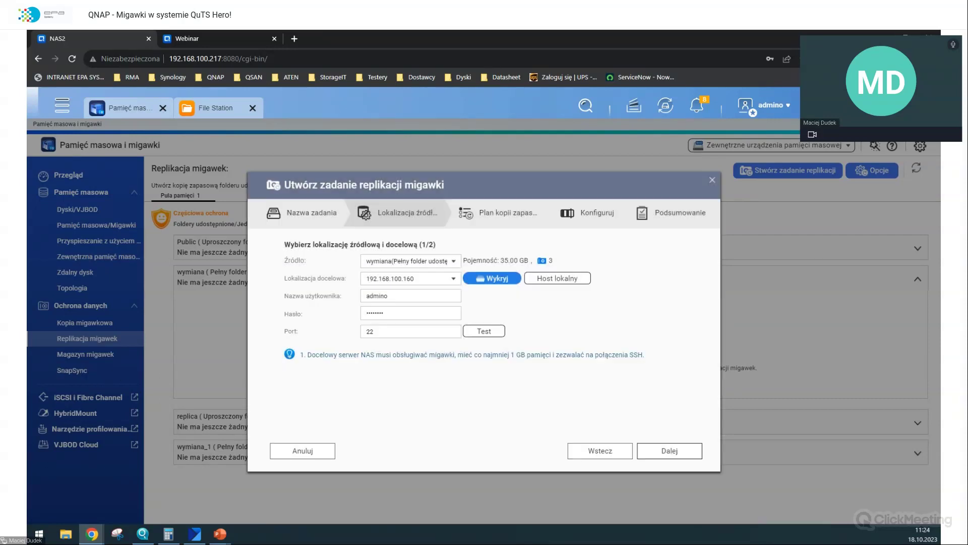
# - Test the destination connection, which fails, then switch to the Webinar NAS login page
pyautogui.click(483, 331)
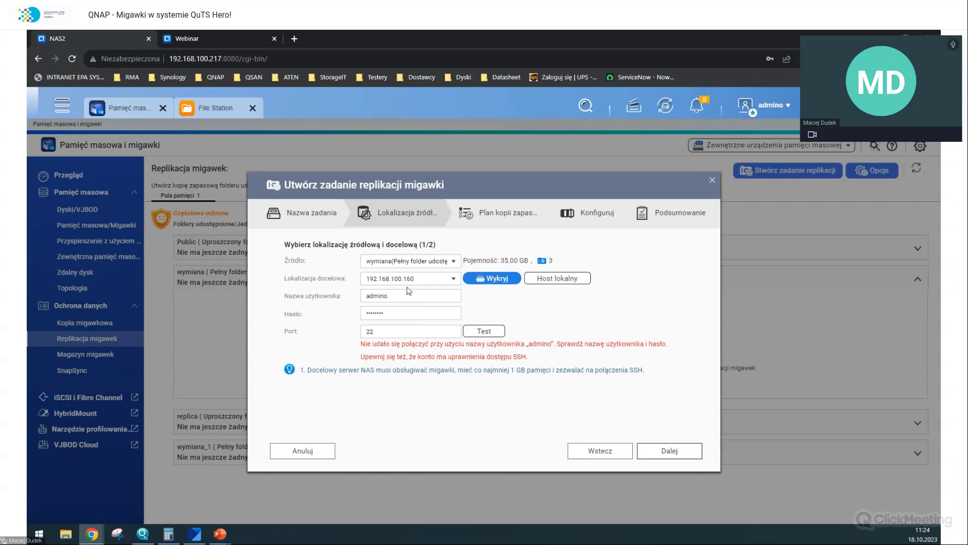
pyautogui.doubleClick(400, 310)
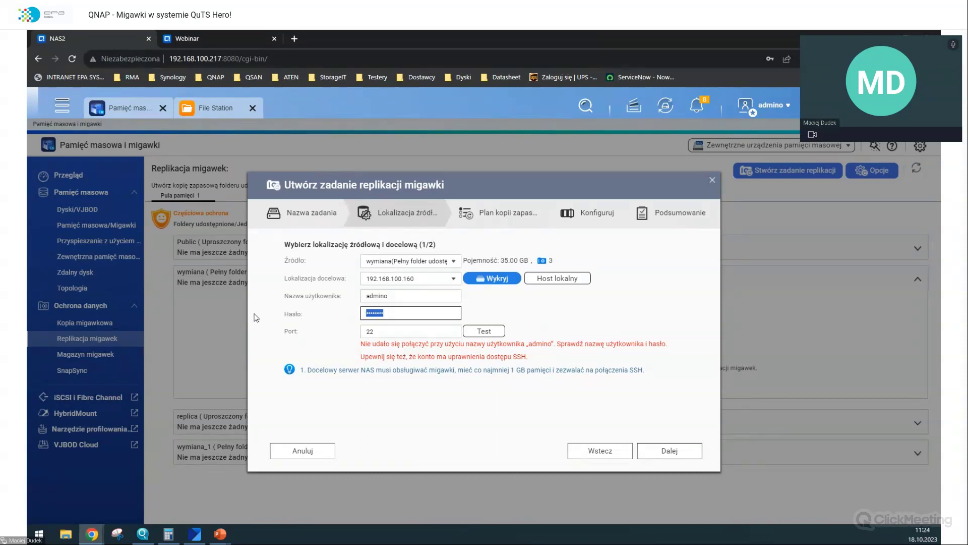
pyautogui.click(255, 36)
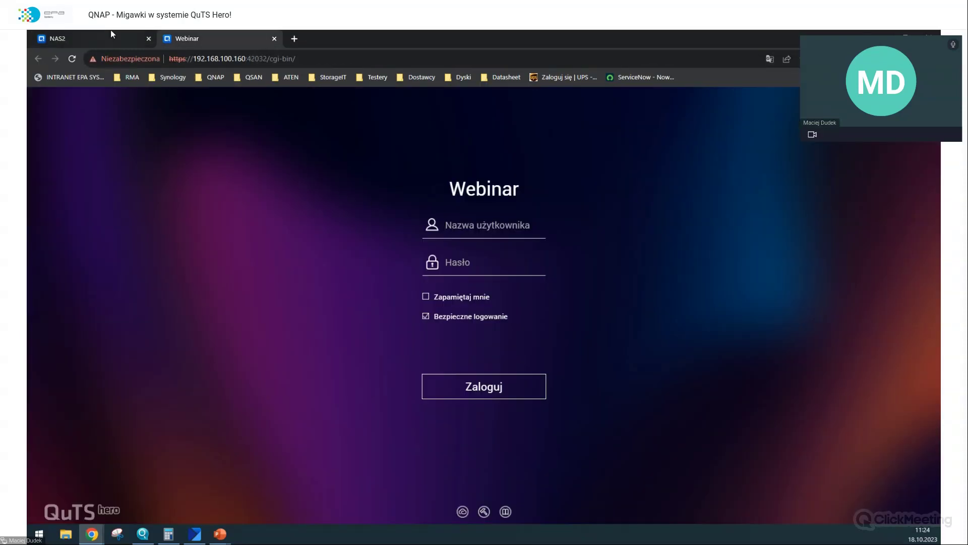
# - Sign in to the Webinar NAS with the administrator username and password
pyautogui.write('ad')
pyautogui.press('BackSpace')
pyautogui.press('BackSpace')
pyautogui.write('admino')
pyautogui.press('Tab')
pyautogui.write('•••••••••')
pyautogui.press('Return')
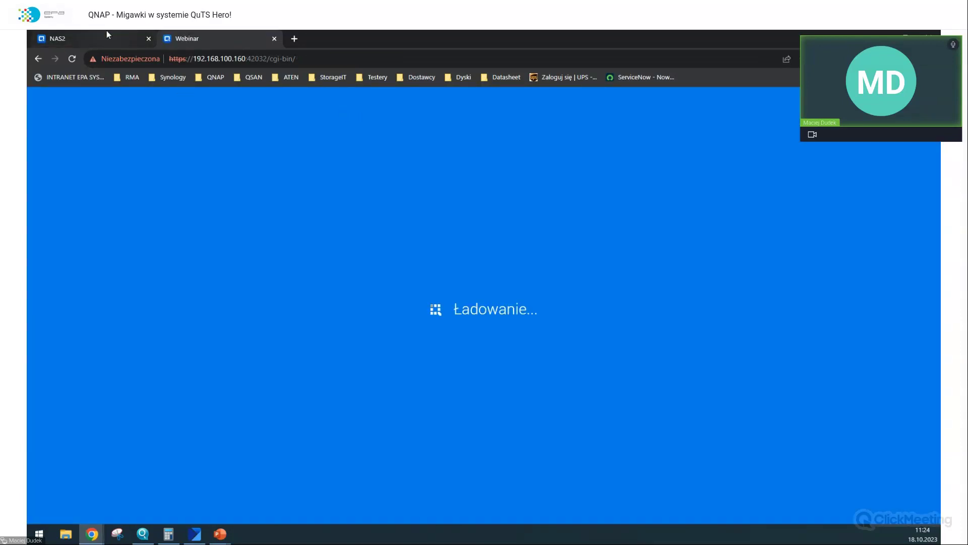
# - Grant the replication account SSH access under Control Panel > Telnet / SSH and apply it
pyautogui.moveTo(107, 33)
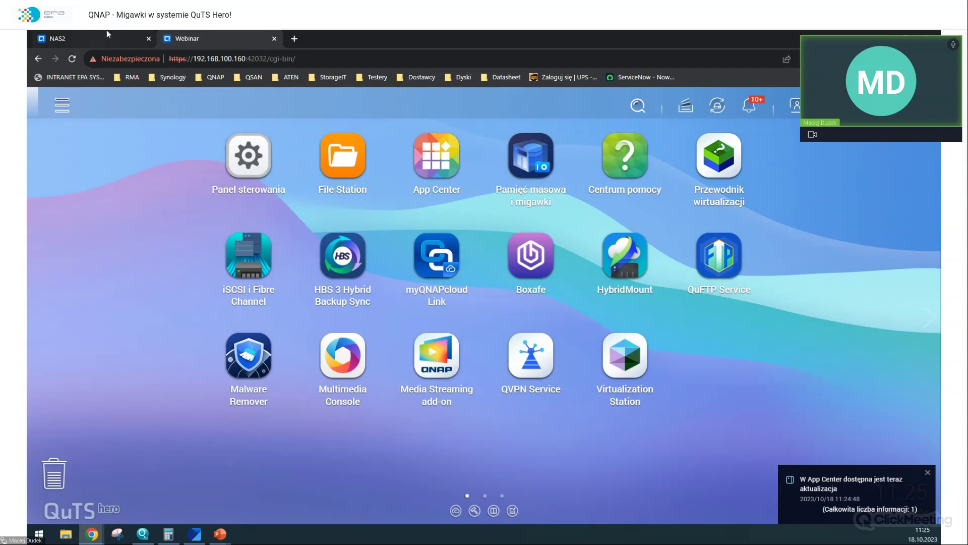
pyautogui.click(248, 156)
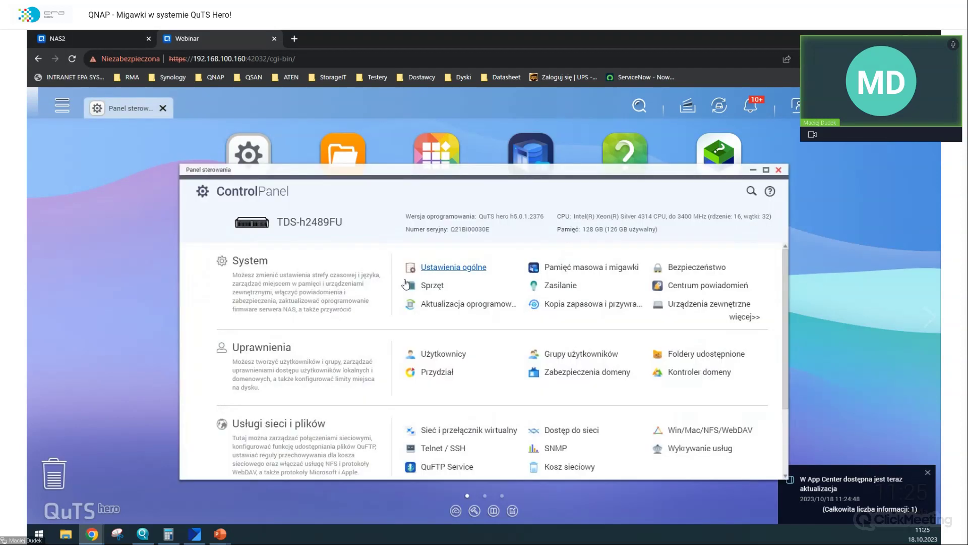
pyautogui.scroll(-3, 439, 359)
pyautogui.click(440, 357)
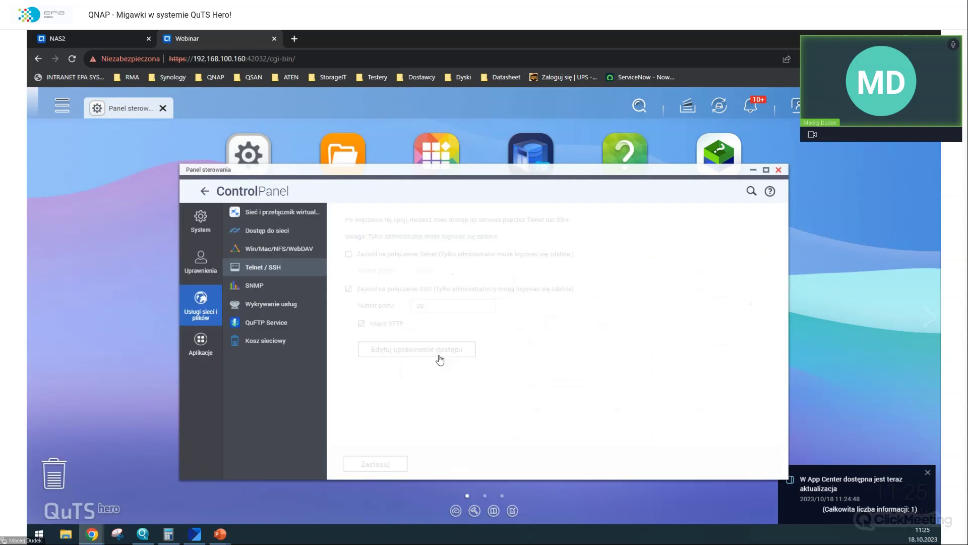
pyautogui.click(412, 352)
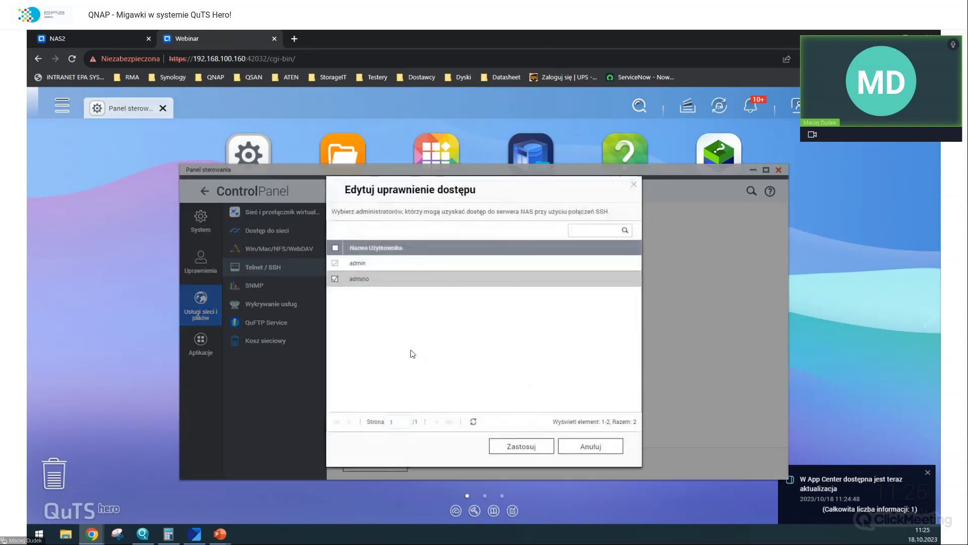
pyautogui.click(530, 448)
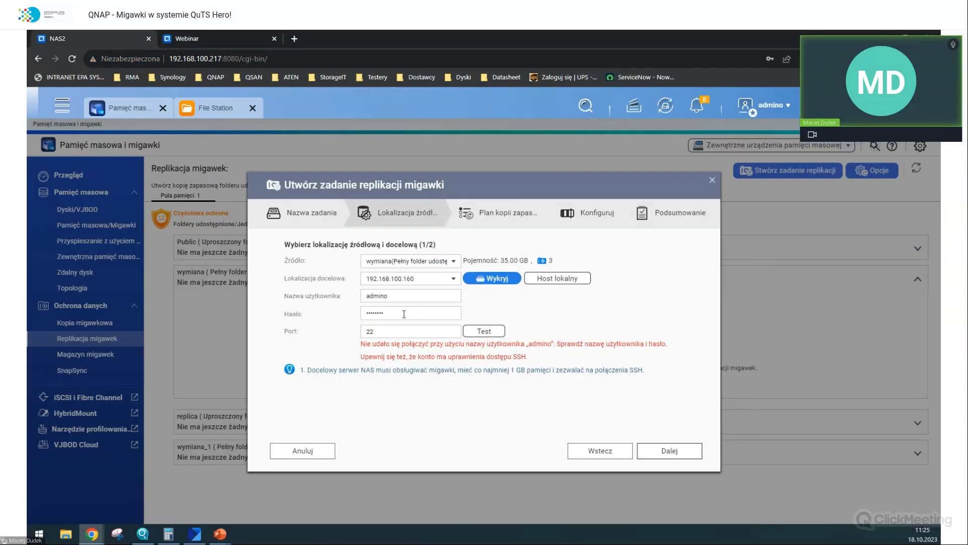
# - Retype the destination password and retest (wrong-port error), then return to the Webinar Control Panel overview
pyautogui.doubleClick(404, 314)
pyautogui.press('BackSpace')
pyautogui.write('*****')
pyautogui.click(483, 331)
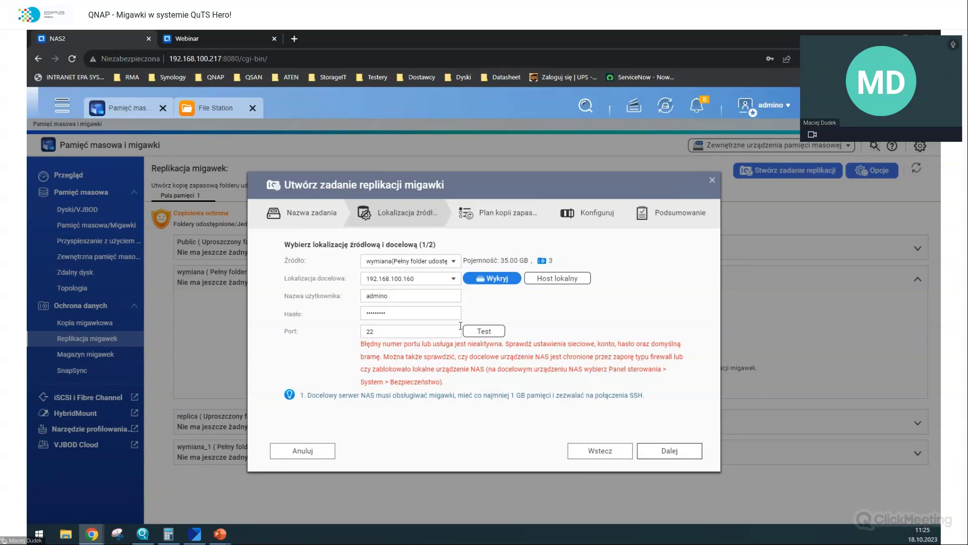
pyautogui.click(206, 39)
pyautogui.click(248, 139)
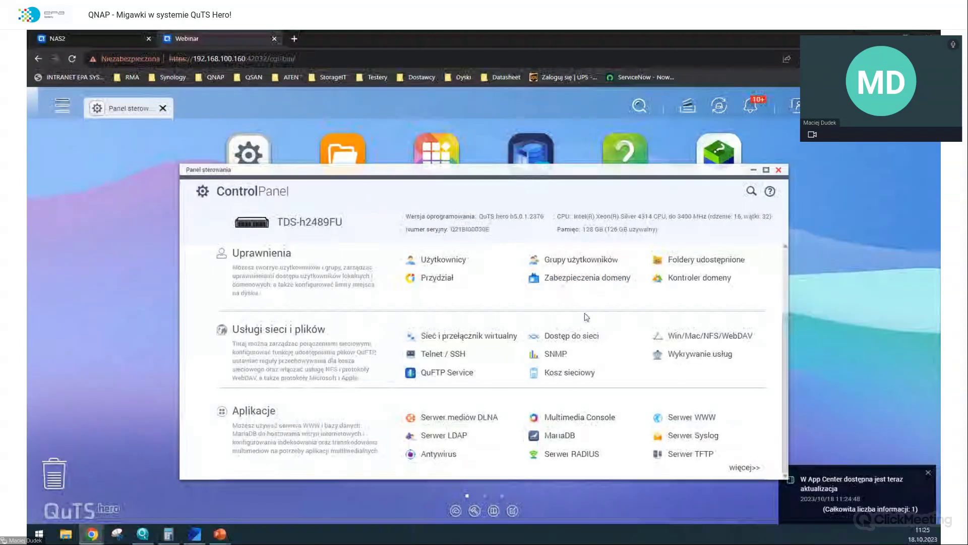
# - Inspect the Webinar NAS Security settings: IP access protection, SSL certificate, and allow/block list
pyautogui.scroll(2, 558, 365)
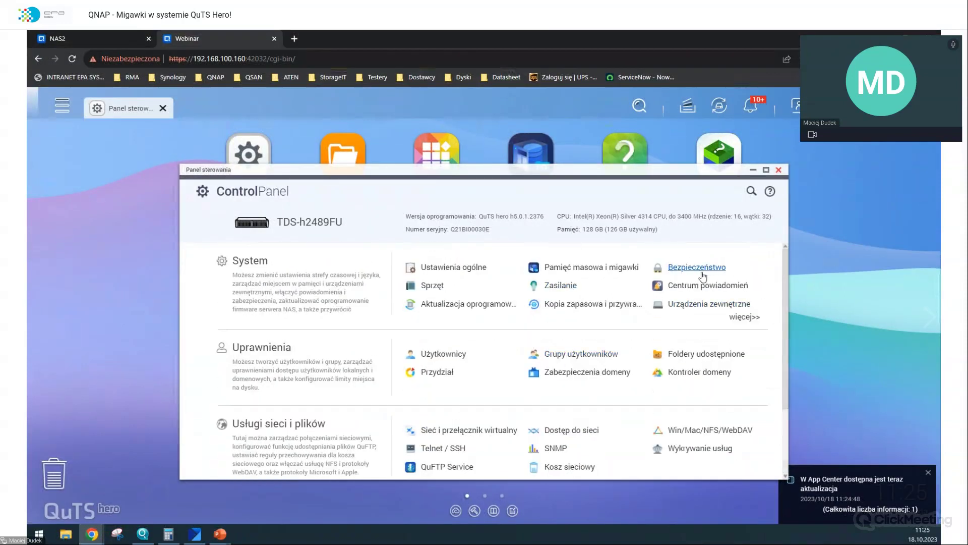
pyautogui.click(701, 272)
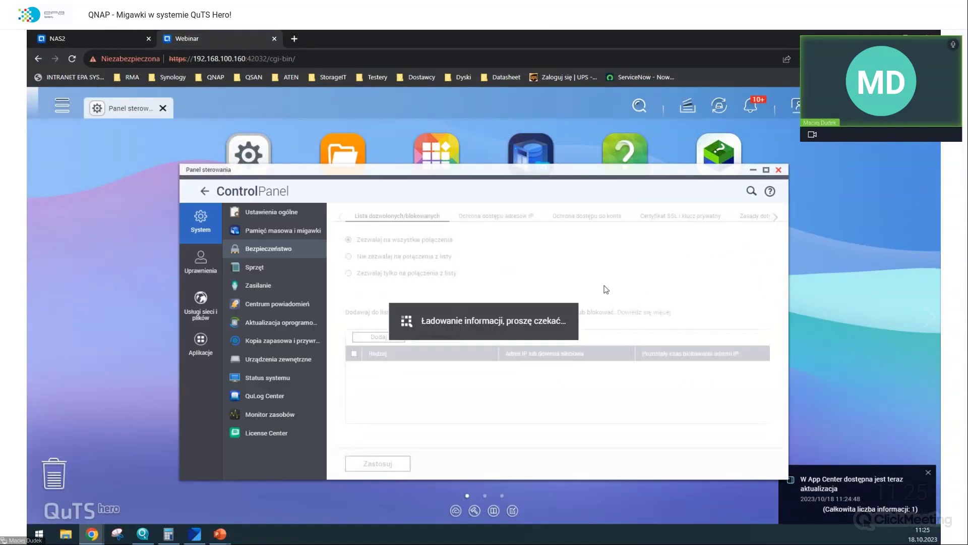
pyautogui.click(486, 220)
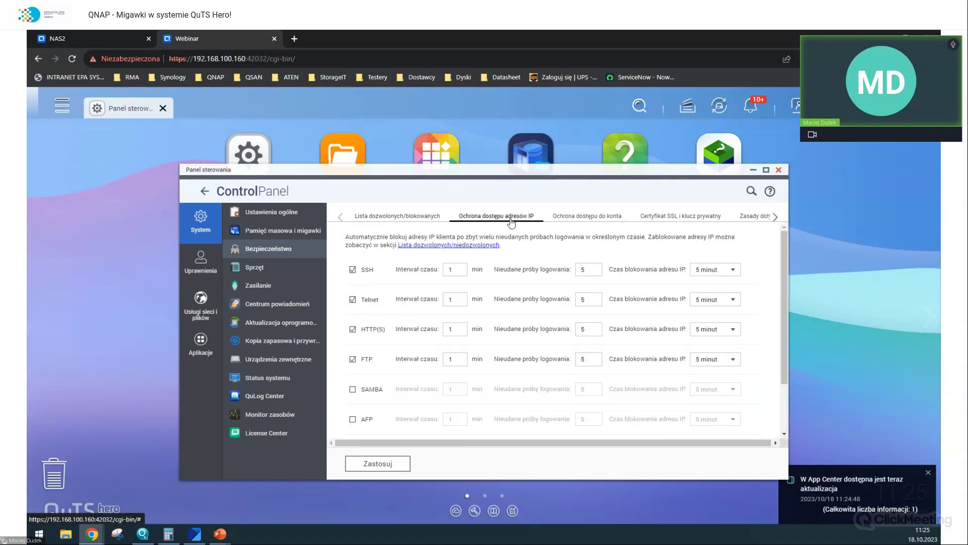
pyautogui.click(680, 216)
pyautogui.click(397, 216)
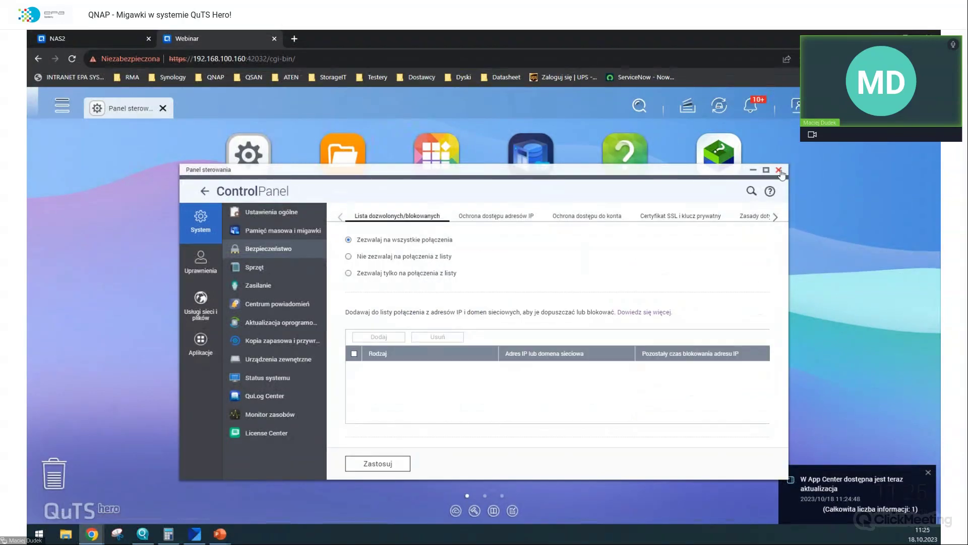
pyautogui.click(129, 108)
pyautogui.click(255, 172)
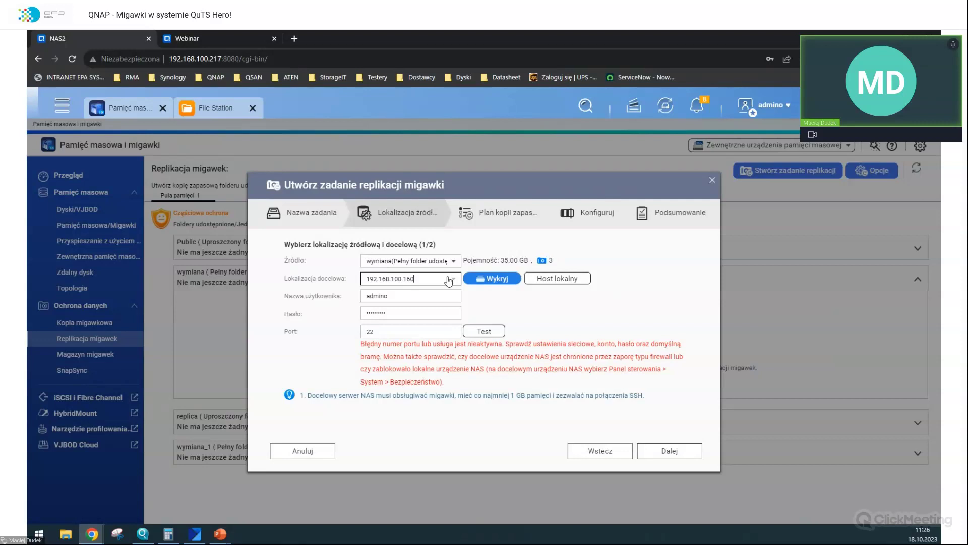
# - Choose the Webinar host as destination, enter its password and test, then open its Telnet / SSH settings
pyautogui.click(449, 280)
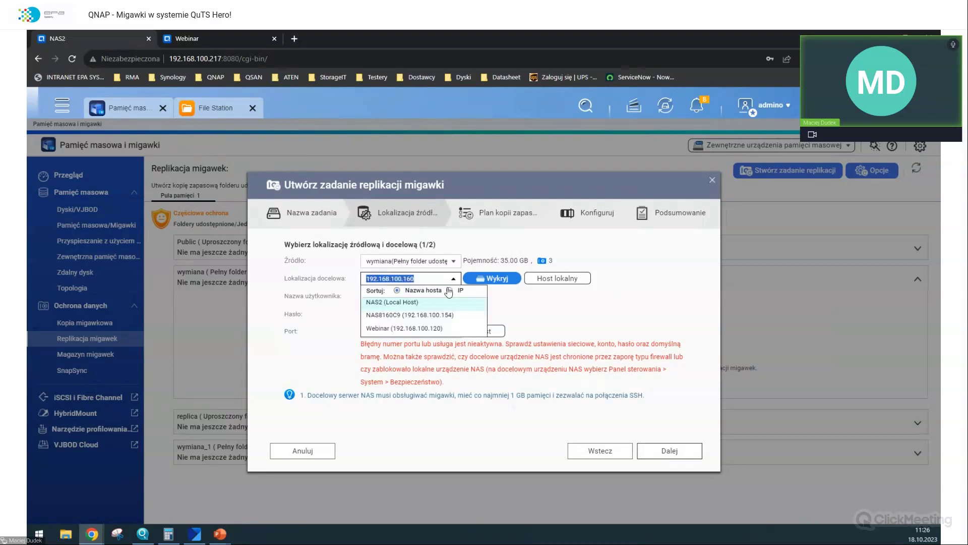
pyautogui.click(428, 328)
pyautogui.click(427, 311)
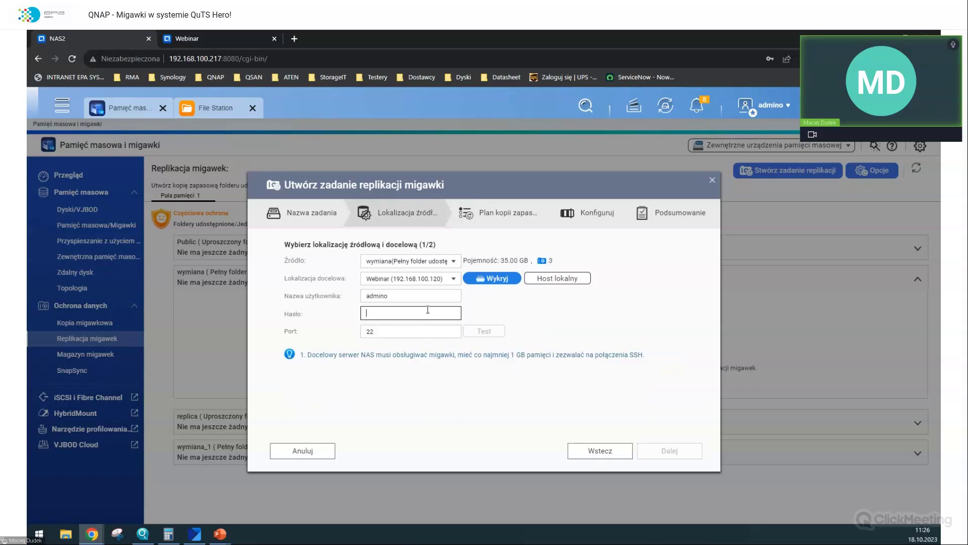
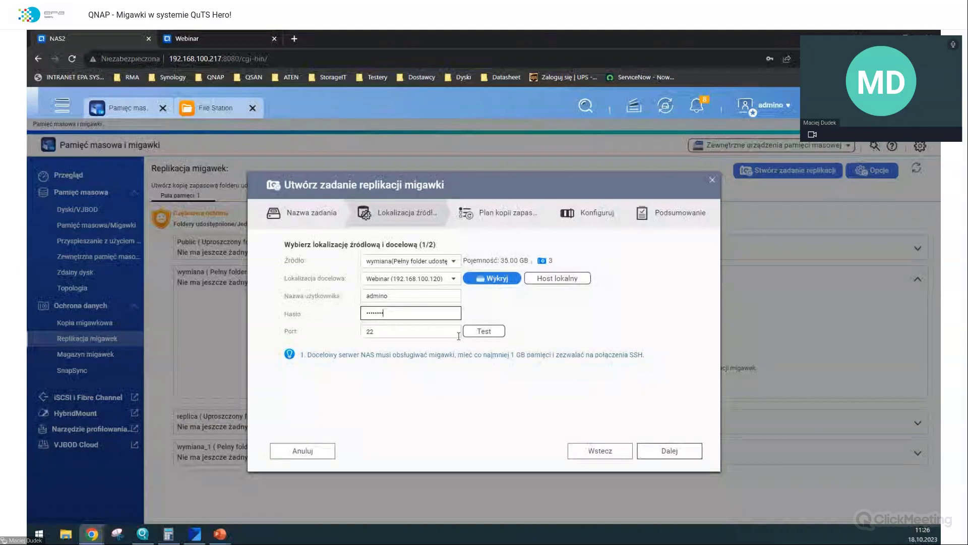
pyautogui.click(476, 332)
pyautogui.click(440, 311)
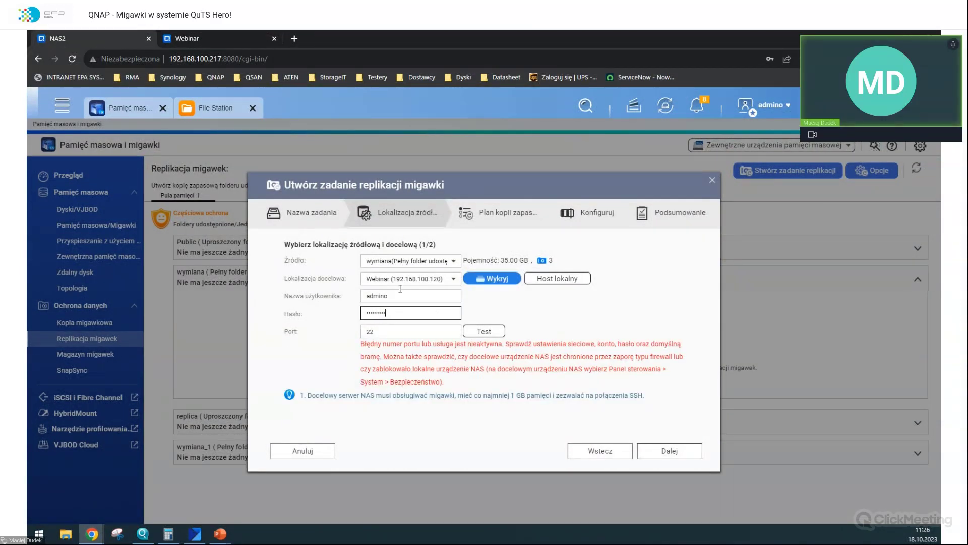
pyautogui.click(229, 30)
pyautogui.click(444, 419)
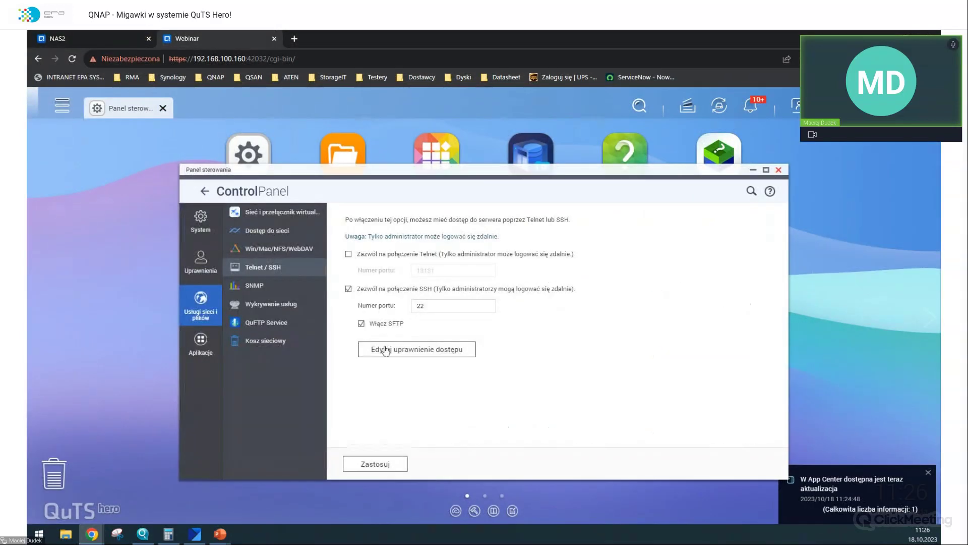
# - Disable SFTP on the Webinar NAS keeping SSH on port 22, review the SSH access list unchanged
pyautogui.click(381, 328)
pyautogui.click(392, 463)
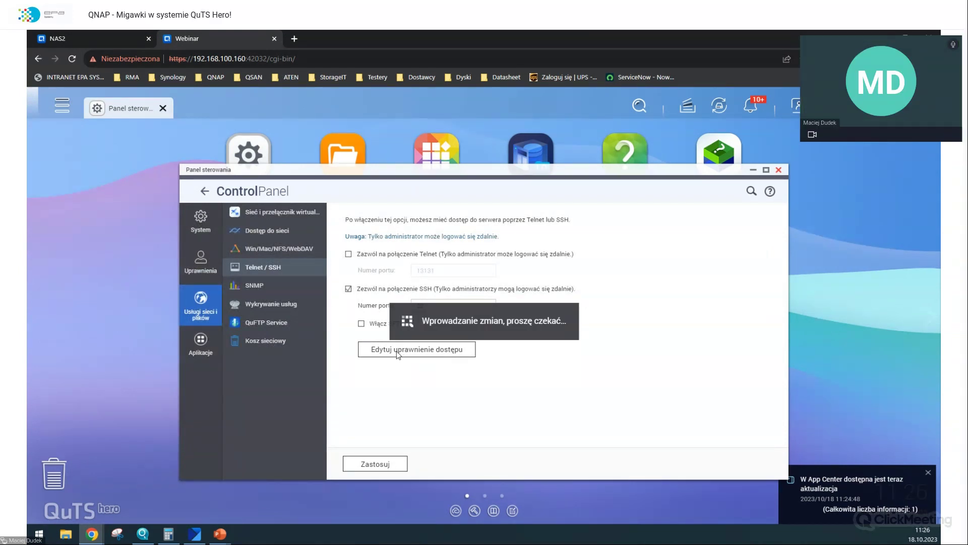
pyautogui.click(397, 351)
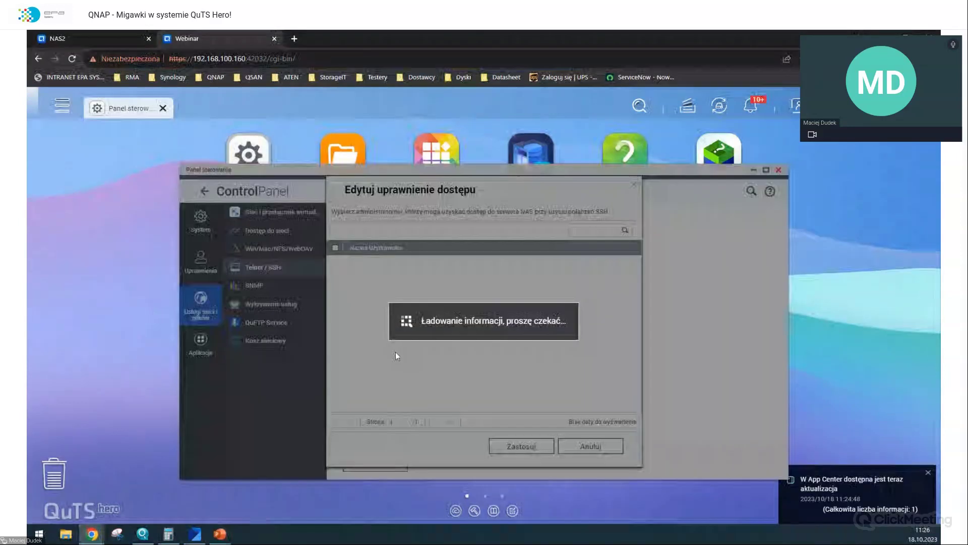
pyautogui.click(522, 448)
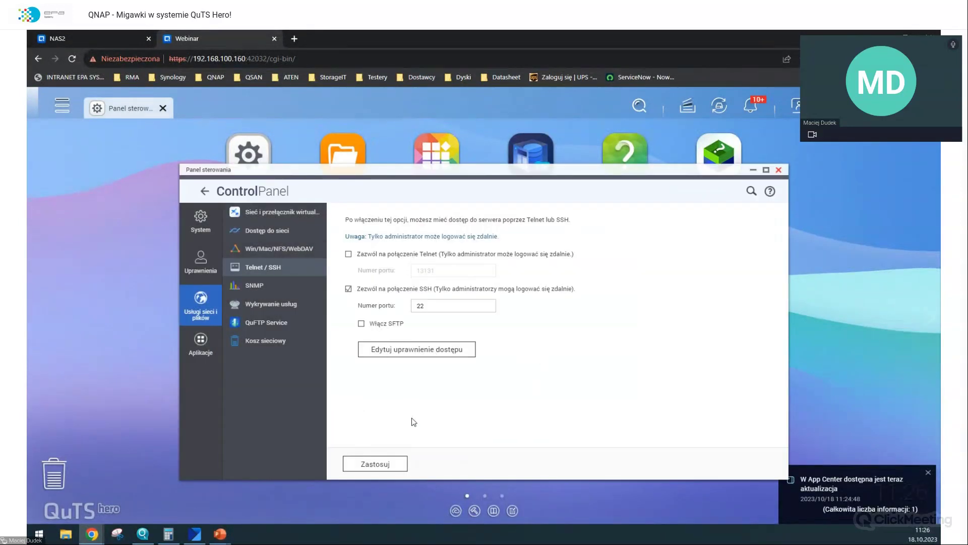
pyautogui.click(80, 37)
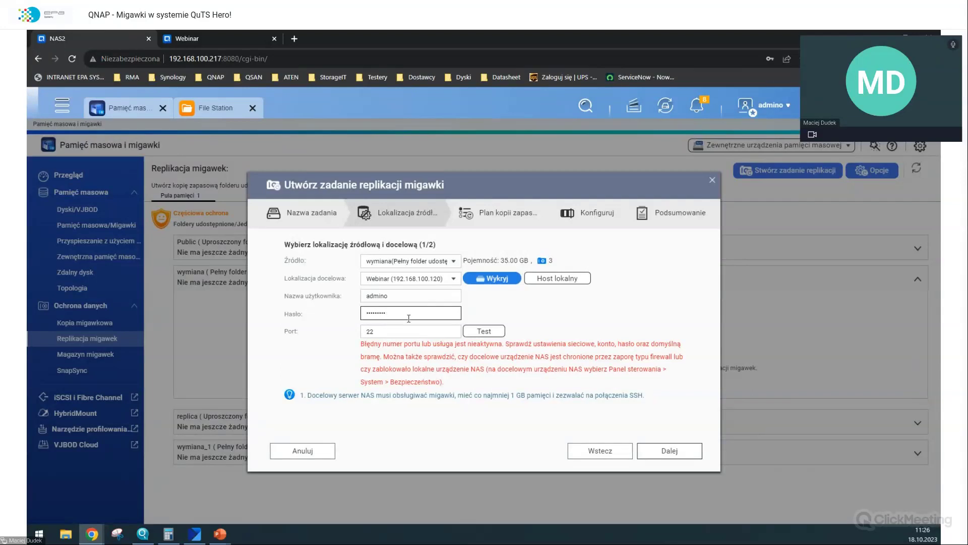
# - Retest, then sort destination hosts by IP and enter destination 192.168.100.120:42032
pyautogui.click(480, 333)
pyautogui.click(452, 278)
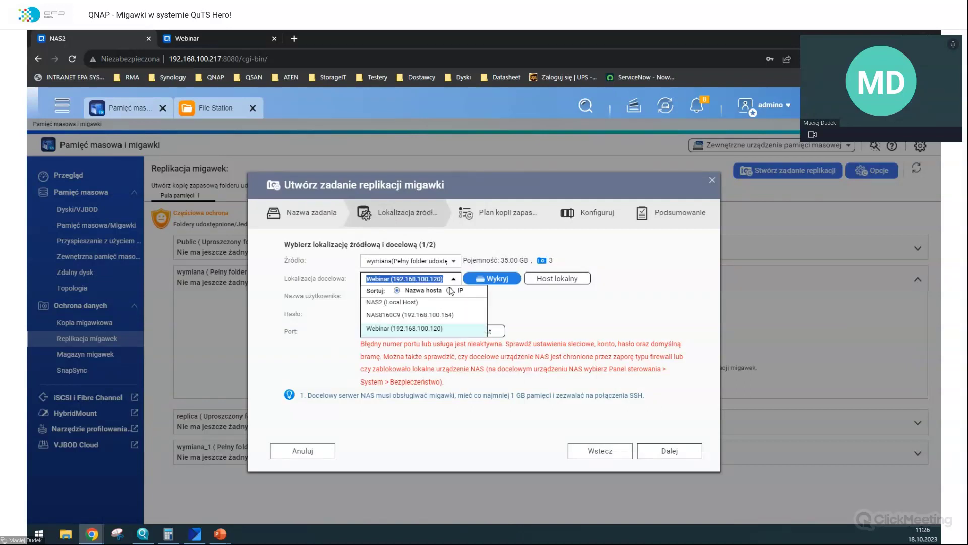
pyautogui.click(448, 291)
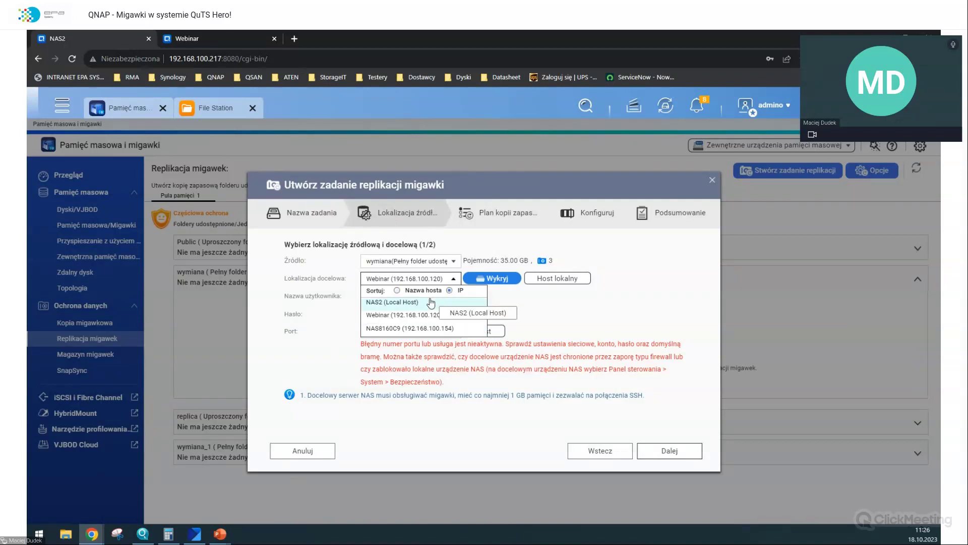
pyautogui.click(410, 279)
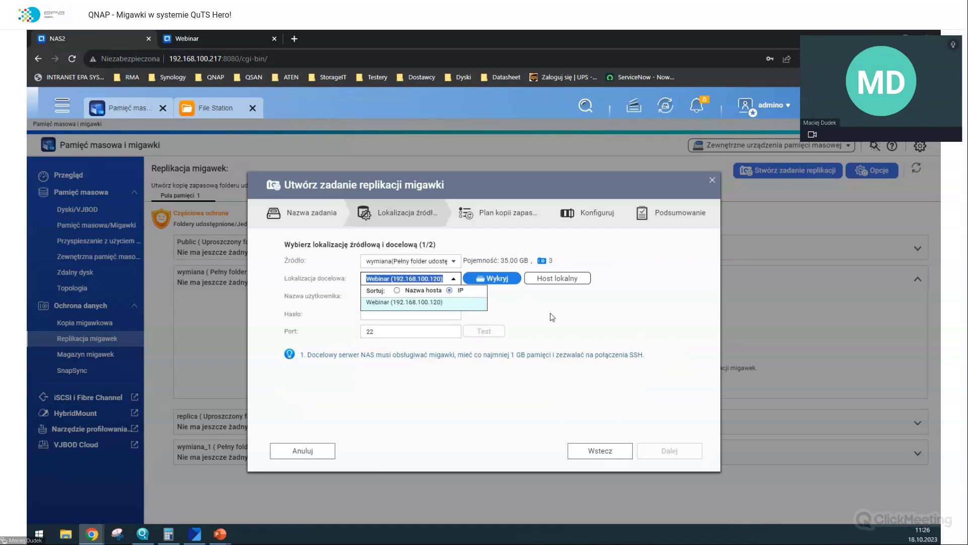
pyautogui.write('192.168.100')
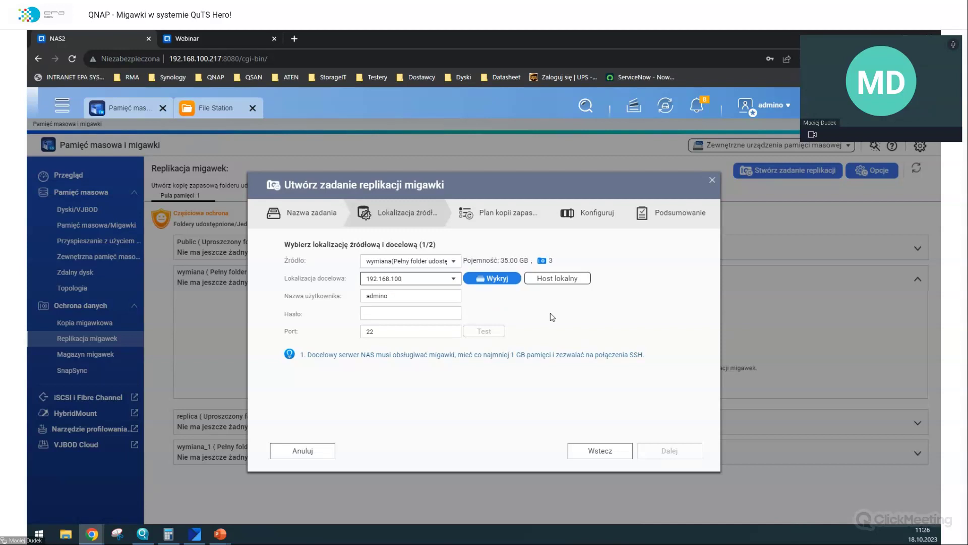
pyautogui.write('.120:42032')
# - Fill in the destination's administrator username and password
pyautogui.press('Tab')
pyautogui.write('a')
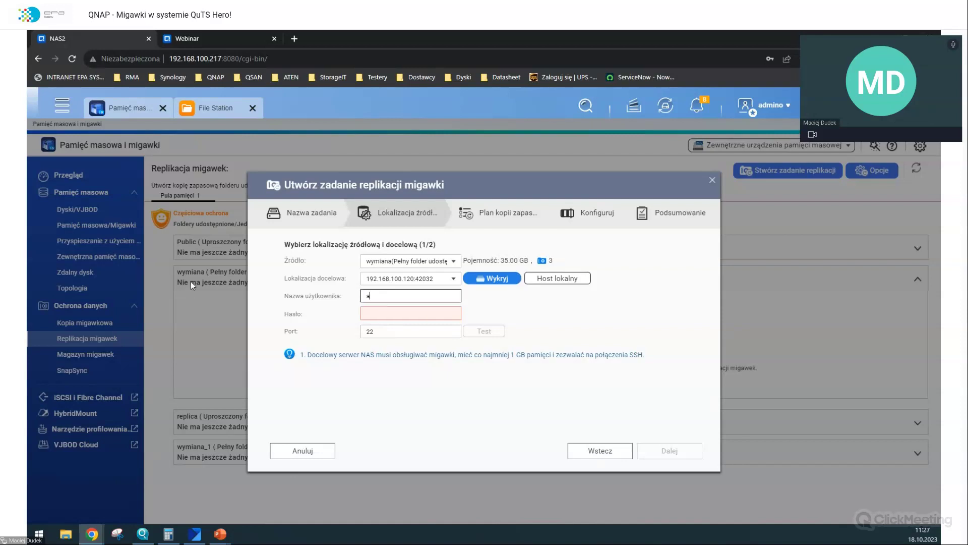
pyautogui.write('dmino')
pyautogui.press('Tab')
pyautogui.write('••••••')
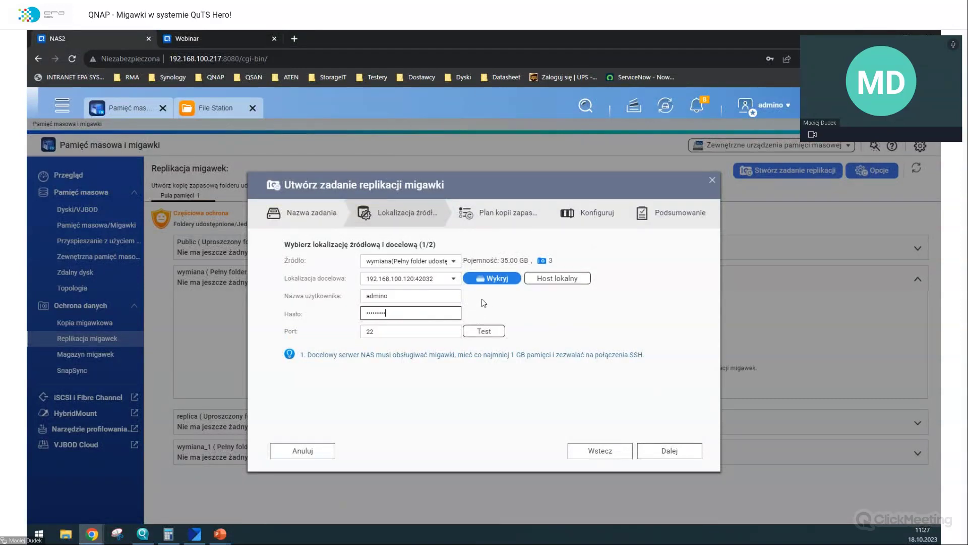
# - Detect NAS devices, test the connection, and remove the ':42032' port from the destination address
pyautogui.click(487, 284)
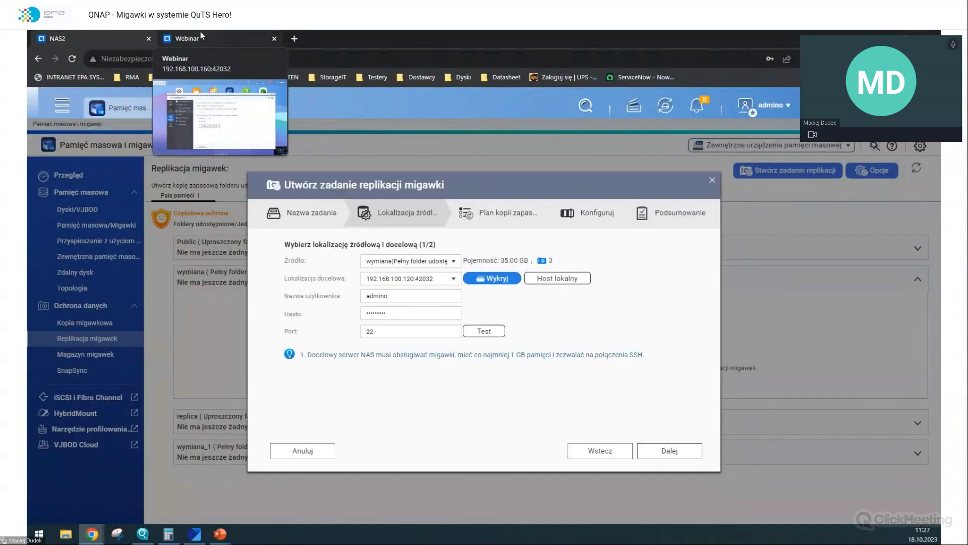
pyautogui.click(499, 330)
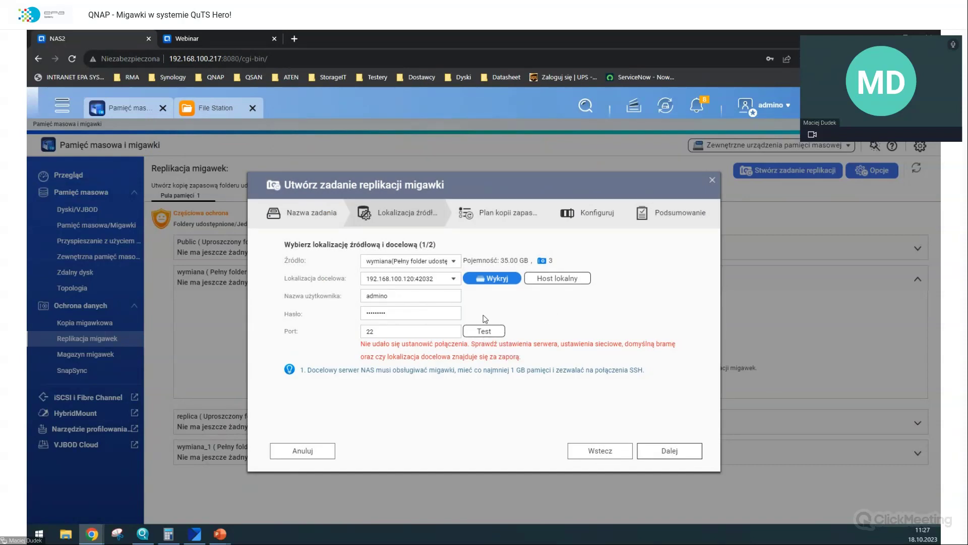
pyautogui.click(436, 278)
pyautogui.press('BackSpace')
pyautogui.press('BackSpace')
pyautogui.press('BackSpace')
pyautogui.press('BackSpace')
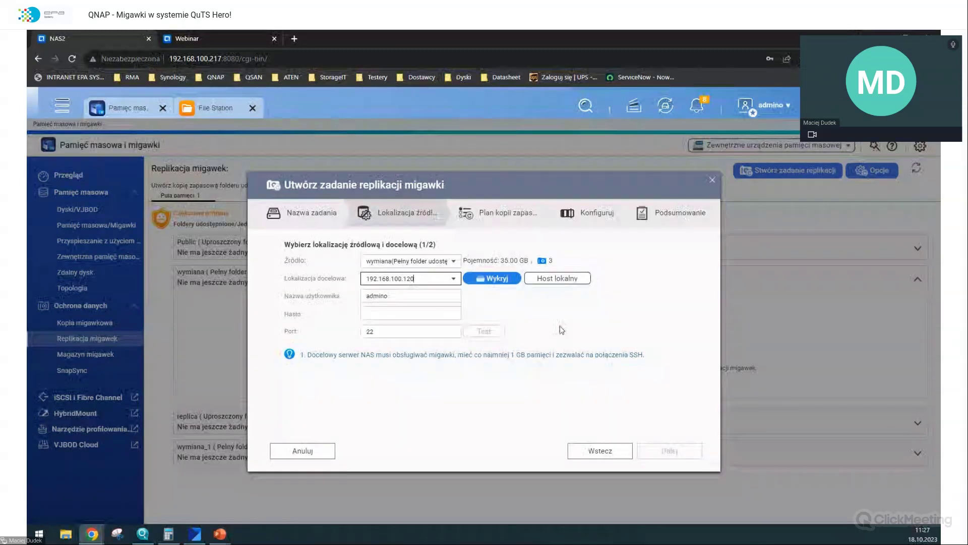
# - Retype the destination password, test the connection again, and switch to the remote Control Panel
pyautogui.click(407, 314)
pyautogui.write('••••••••')
pyautogui.click(483, 331)
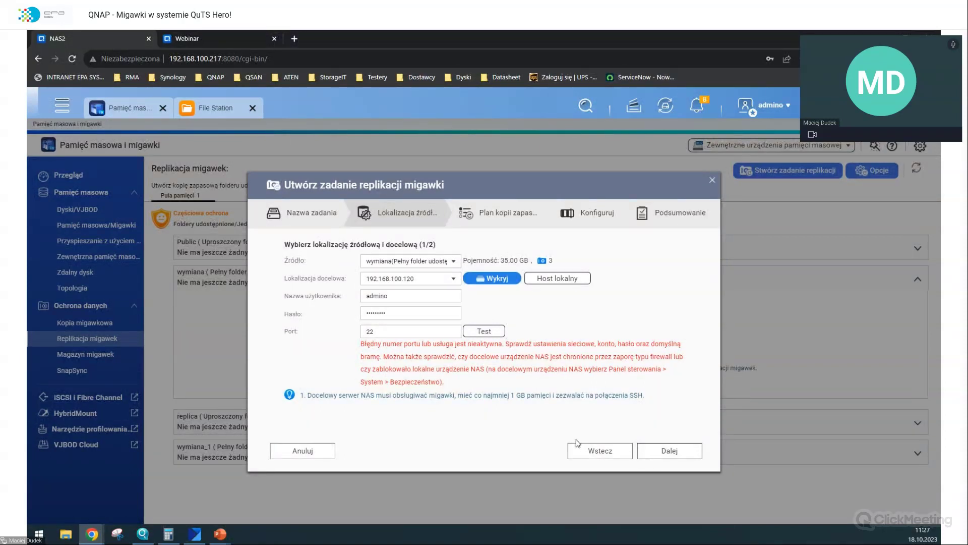
pyautogui.click(180, 38)
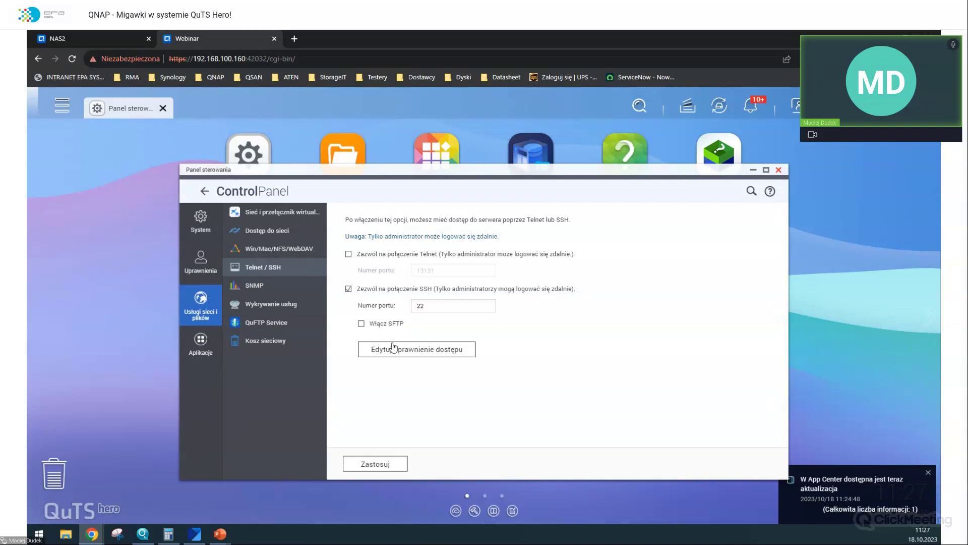
# - Re-enable the disabled admin account from the remote NAS's Users list
pyautogui.click(255, 159)
pyautogui.click(444, 358)
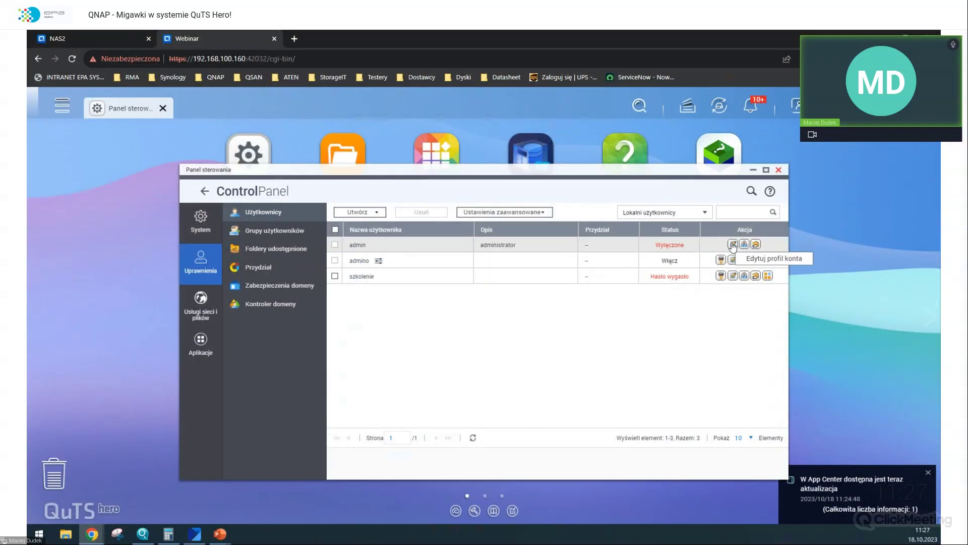
pyautogui.click(734, 245)
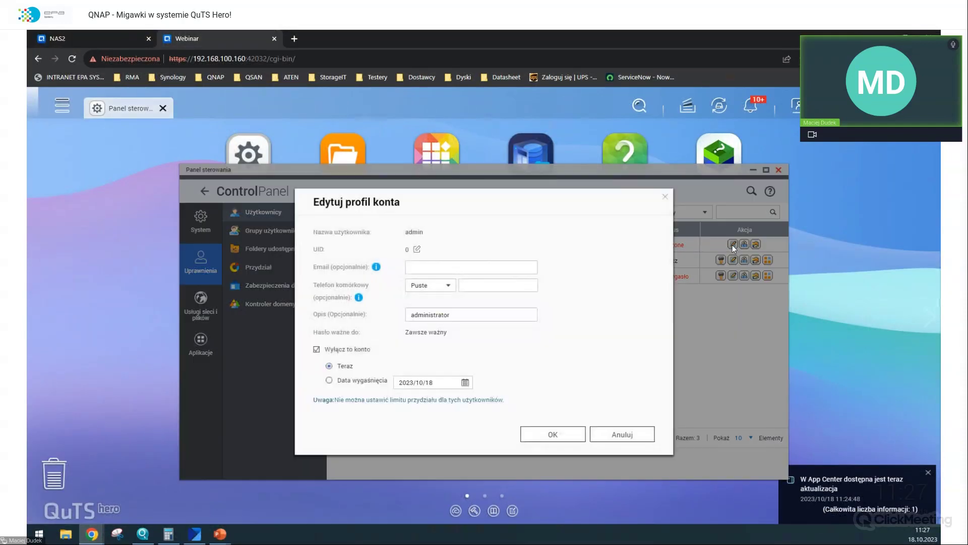
pyautogui.click(316, 349)
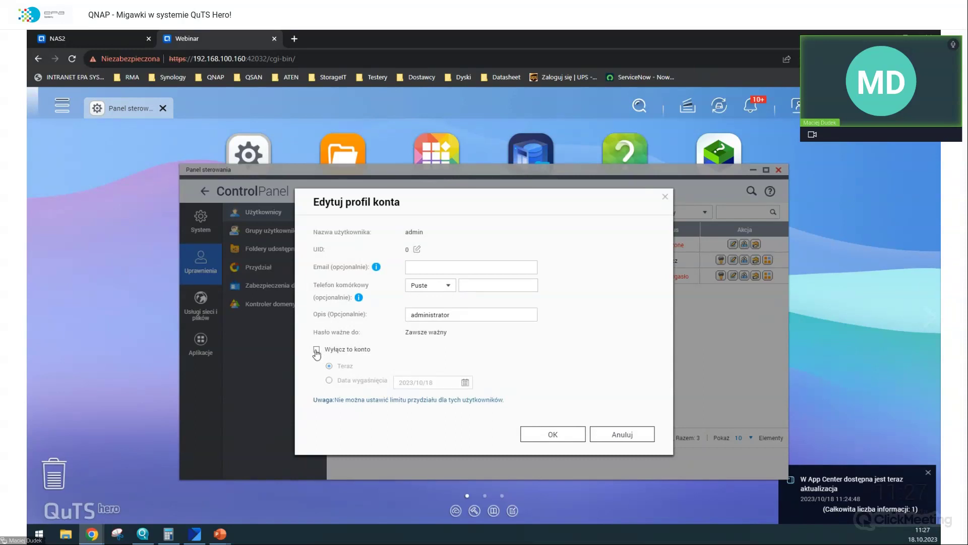
pyautogui.click(316, 350)
# - Set and confirm a new admin password and apply it
pyautogui.click(475, 291)
pyautogui.write('•••••••')
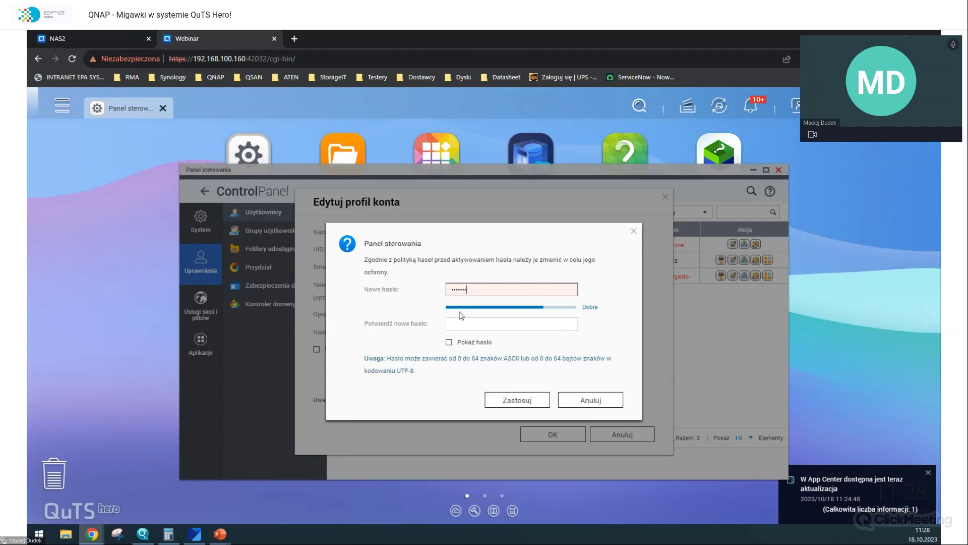
pyautogui.write('•')
pyautogui.click(461, 324)
pyautogui.write('••')
pyautogui.write('••••')
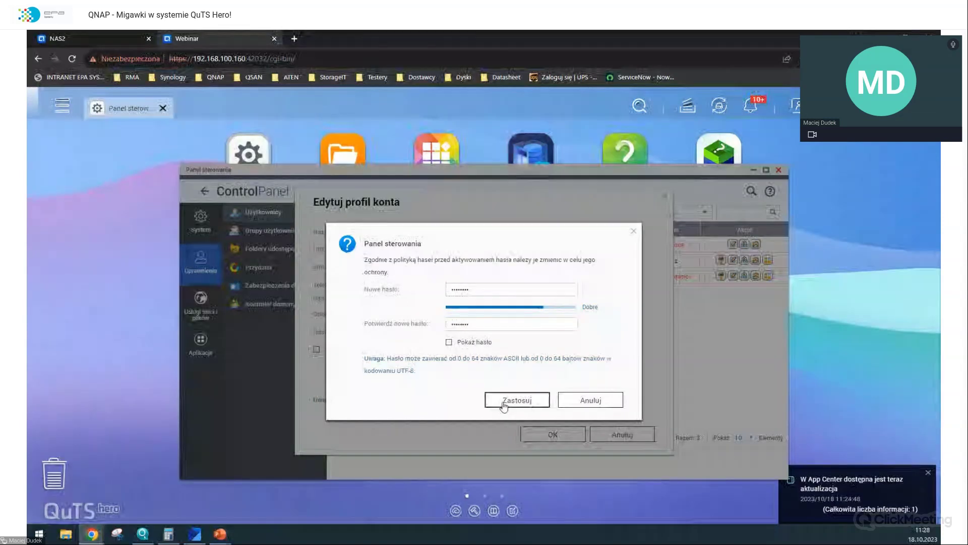
pyautogui.click(505, 401)
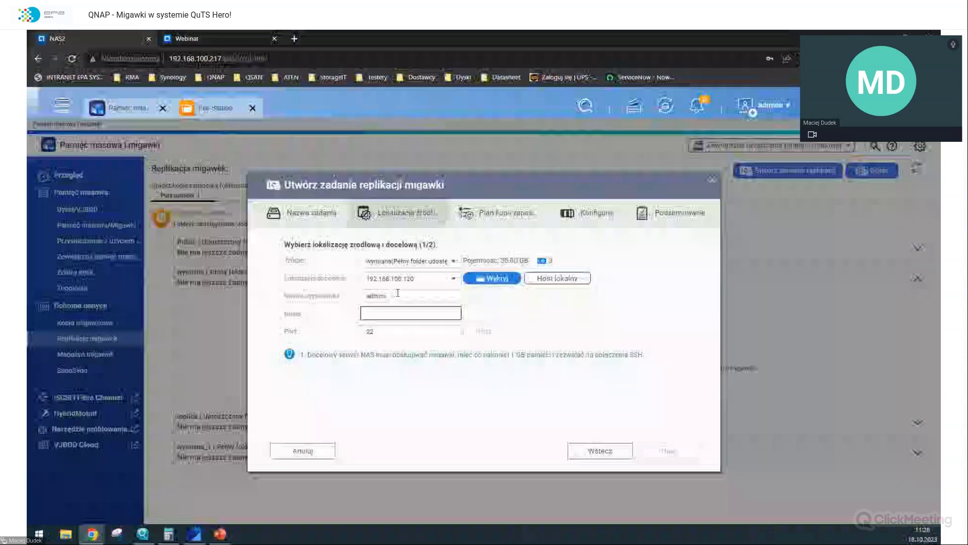
# - Enter the admin password and test replication to 192.168.100.160 port 42032, then show the Webinar Control Panel
pyautogui.write('••••••')
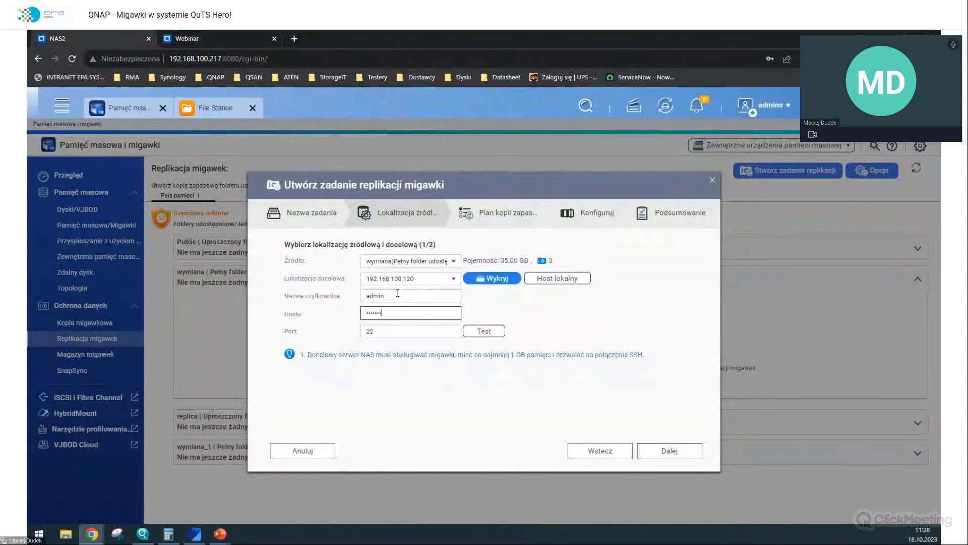
pyautogui.click(498, 337)
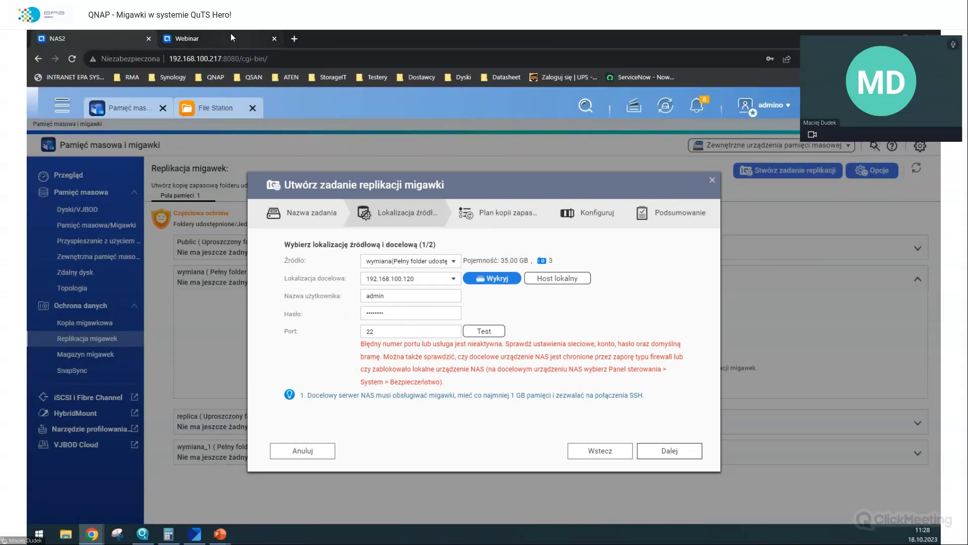
pyautogui.click(103, 31)
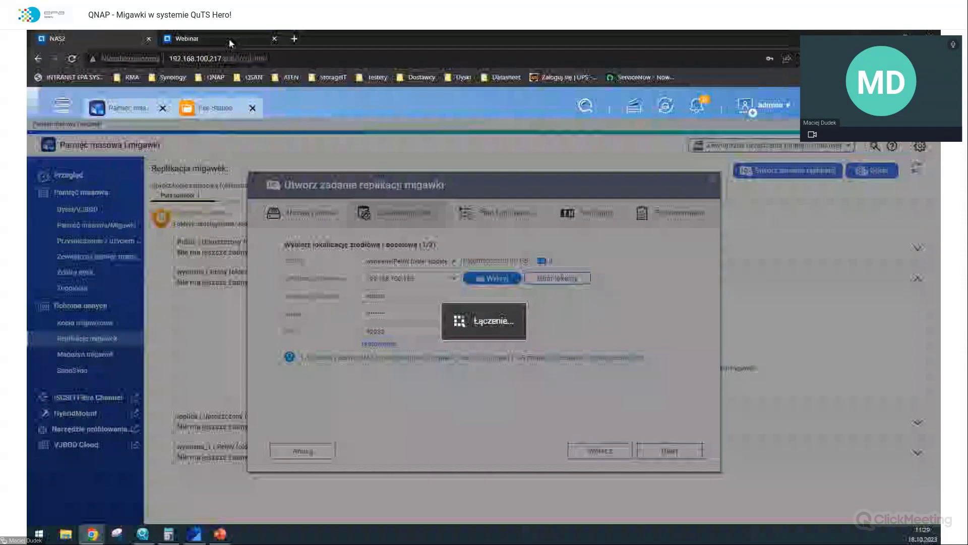
pyautogui.moveTo(229, 39)
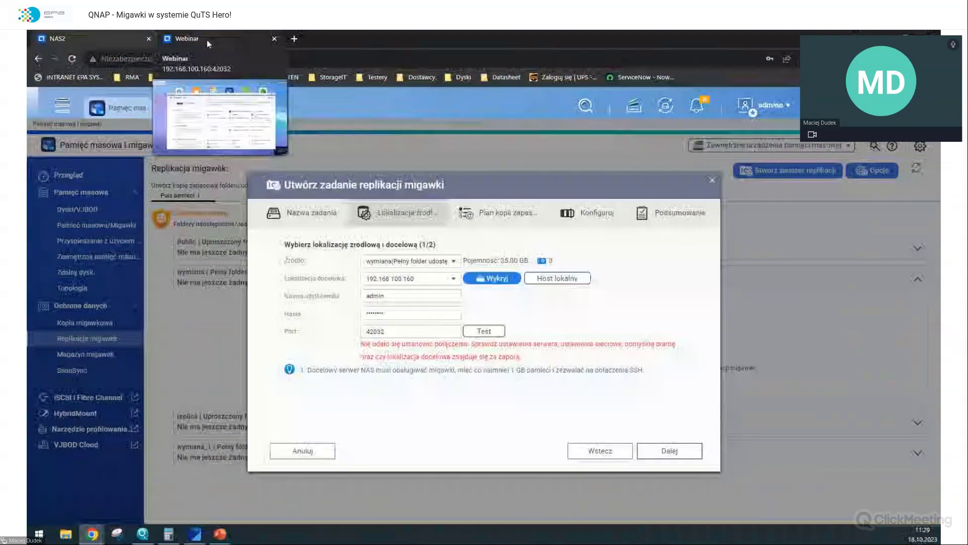
pyautogui.click(207, 40)
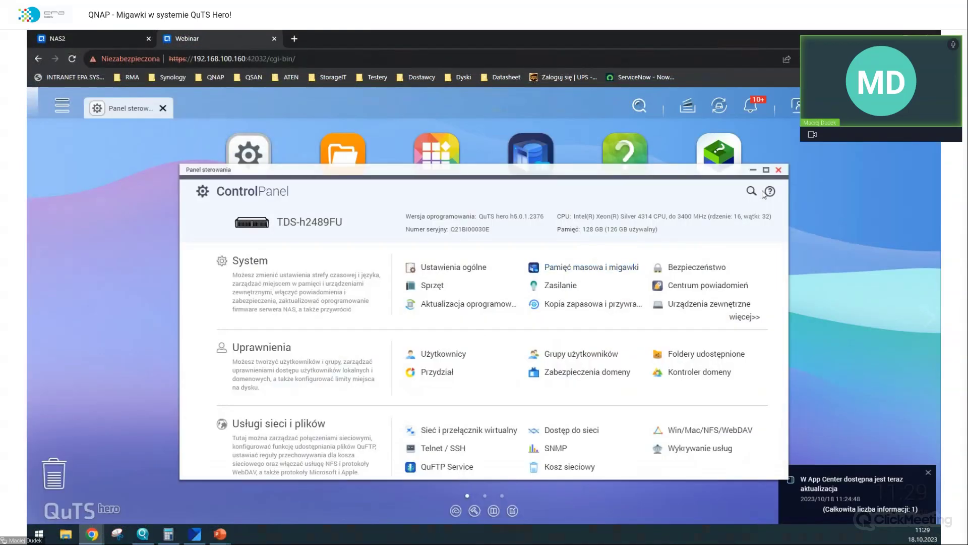
# - Close the remote Control Panel and start a new shared folder from File Station
pyautogui.click(779, 169)
pyautogui.click(518, 173)
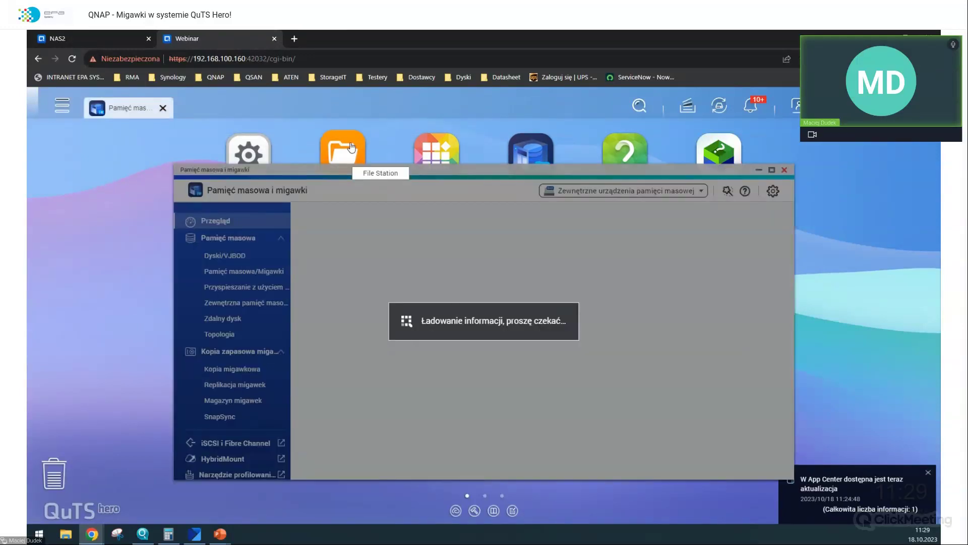
pyautogui.click(349, 149)
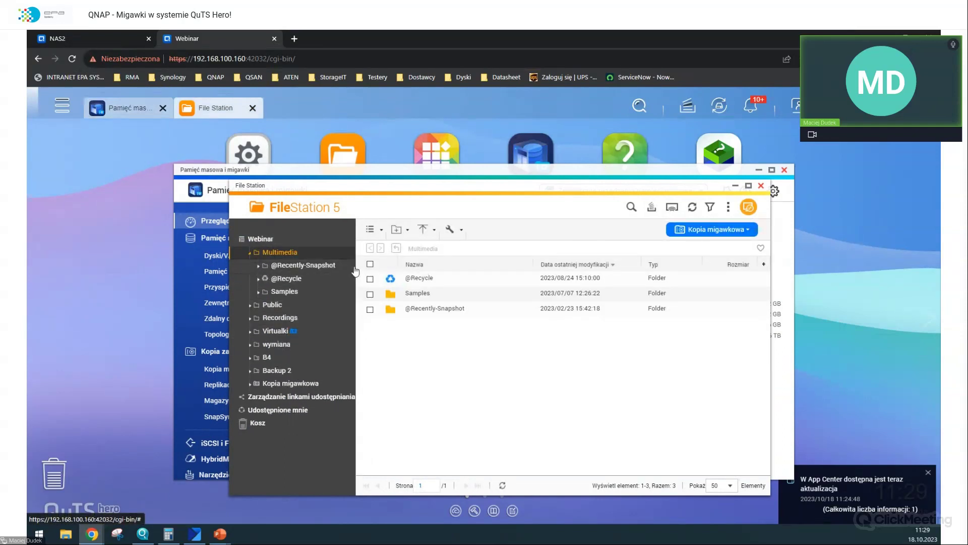
pyautogui.click(398, 229)
pyautogui.click(407, 273)
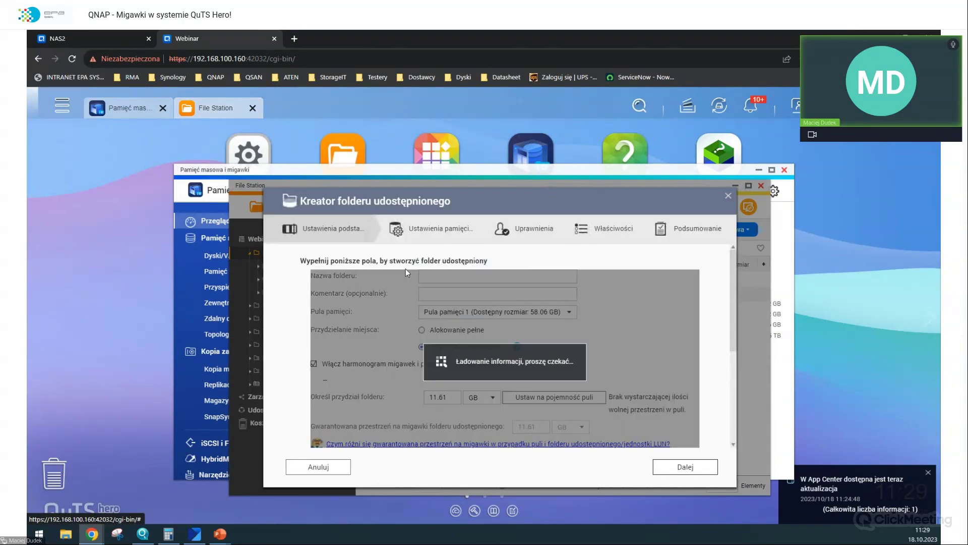
# - Name the shared folder Wymiana1 with elastic allocation and a 35 GB quota
pyautogui.write('Test')
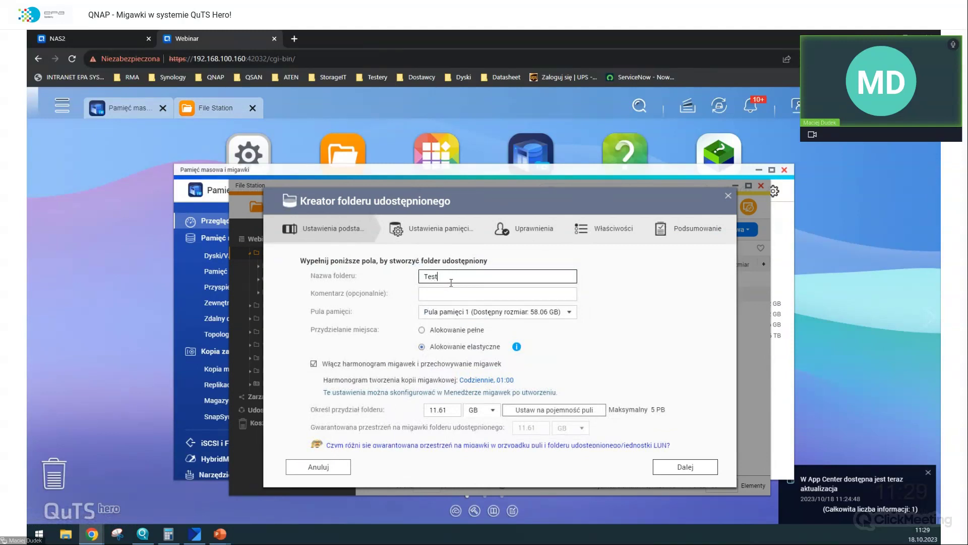
pyautogui.write('Wymiana1')
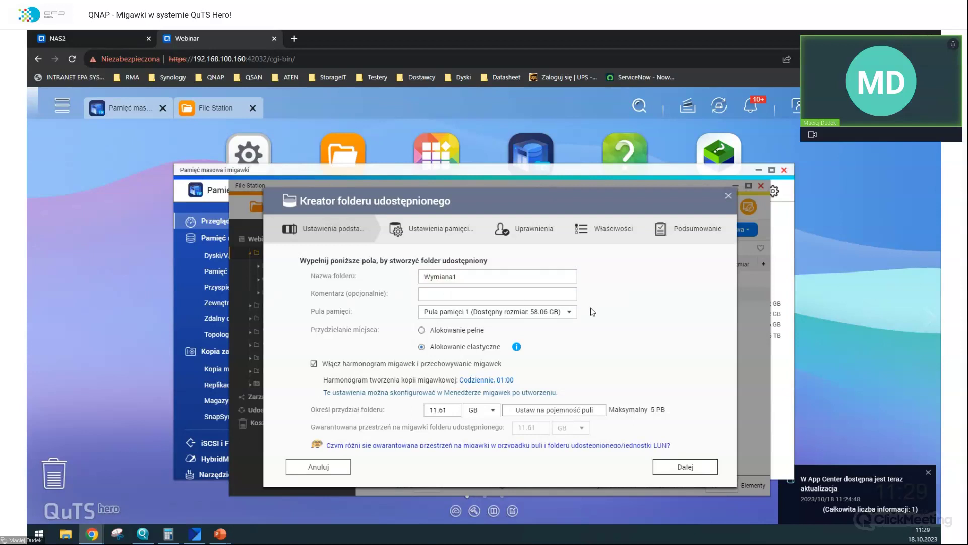
pyautogui.click(452, 333)
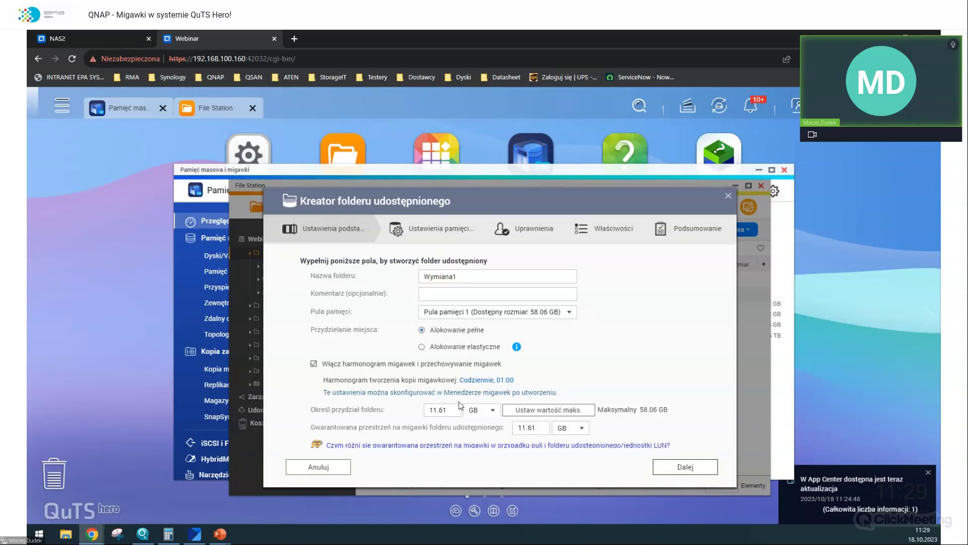
pyautogui.click(457, 349)
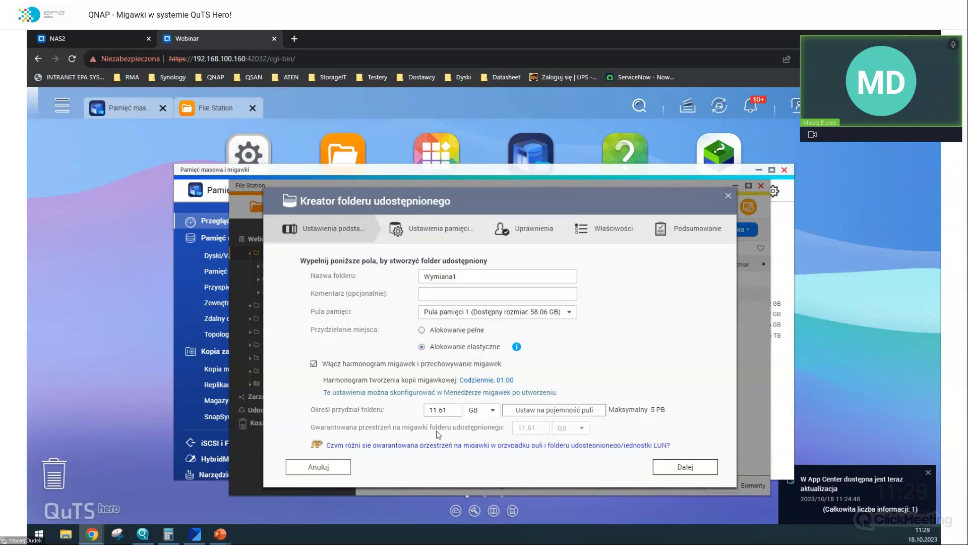
pyautogui.doubleClick(450, 410)
pyautogui.write('35')
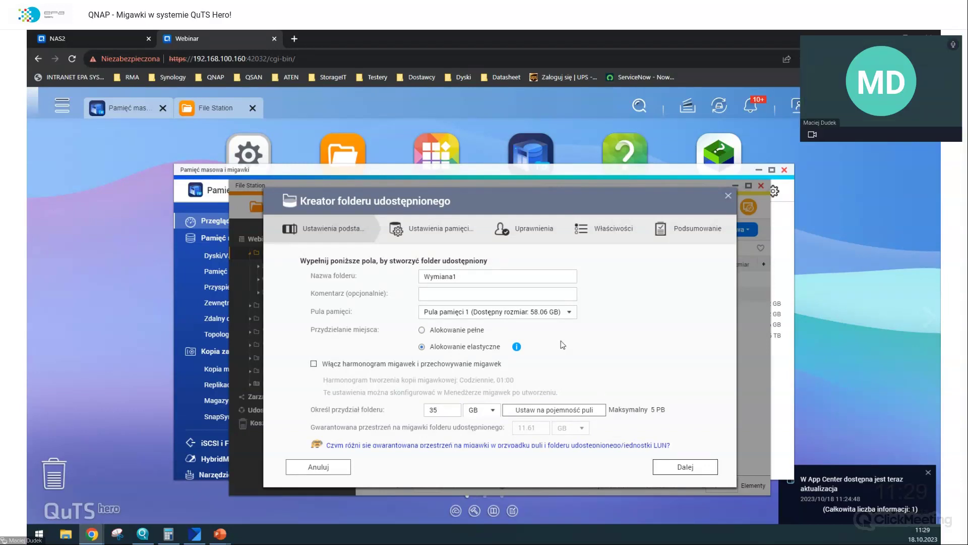
pyautogui.scroll(-4, 523, 350)
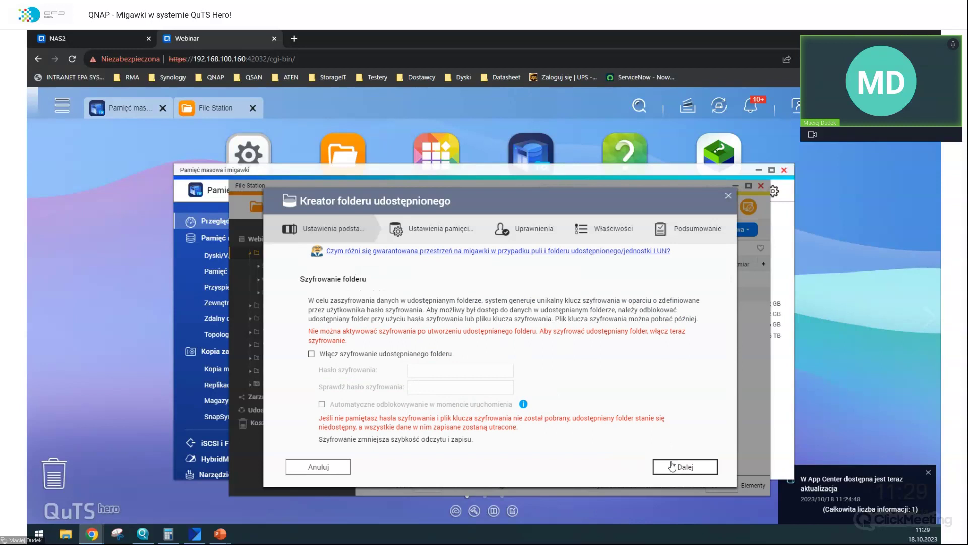
pyautogui.click(669, 463)
pyautogui.click(492, 372)
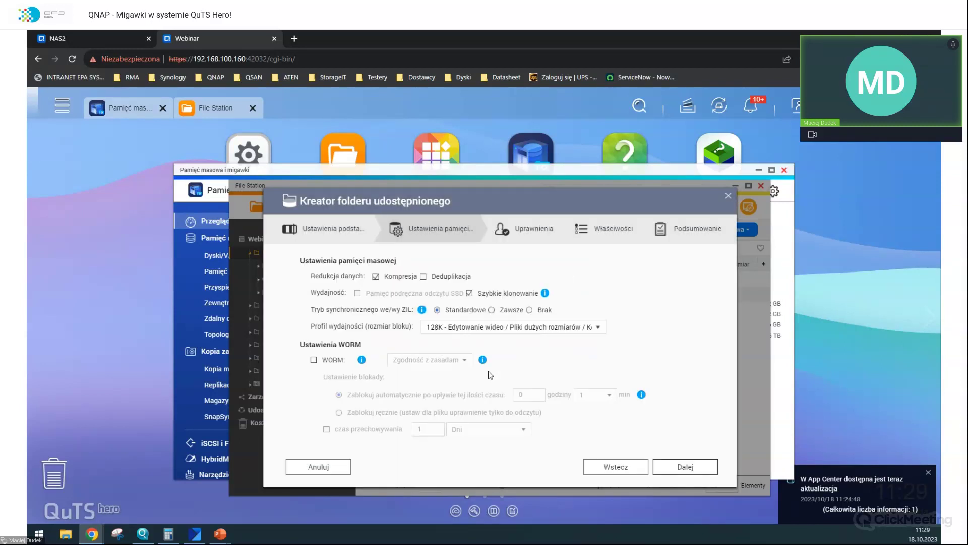
# - Give the administrator read/write access and confirm creating the Wymiana1 shared folder
pyautogui.click(671, 465)
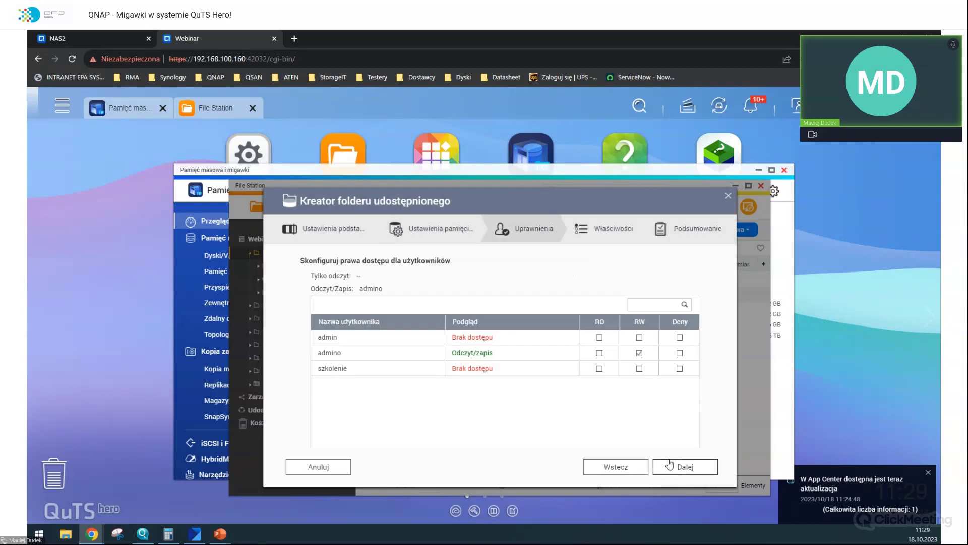
pyautogui.click(639, 338)
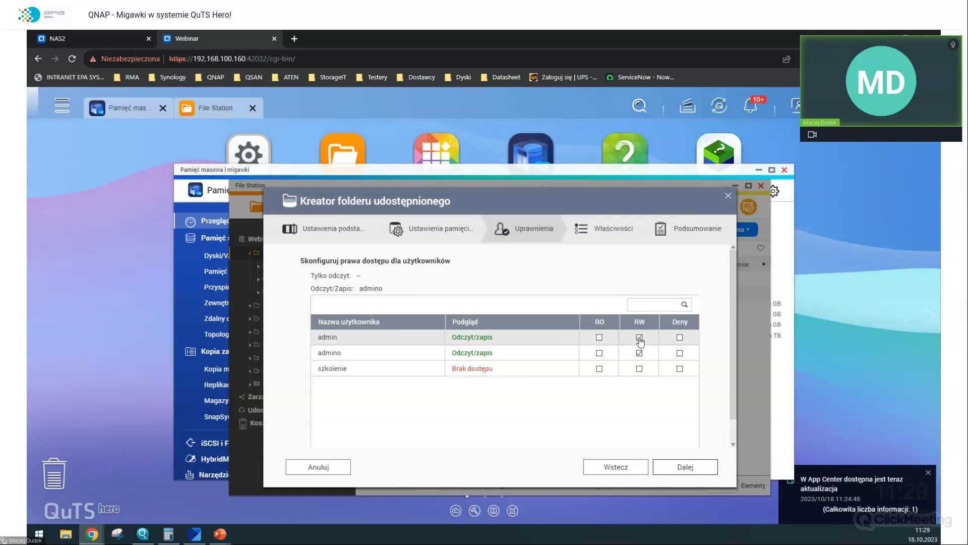
pyautogui.click(683, 465)
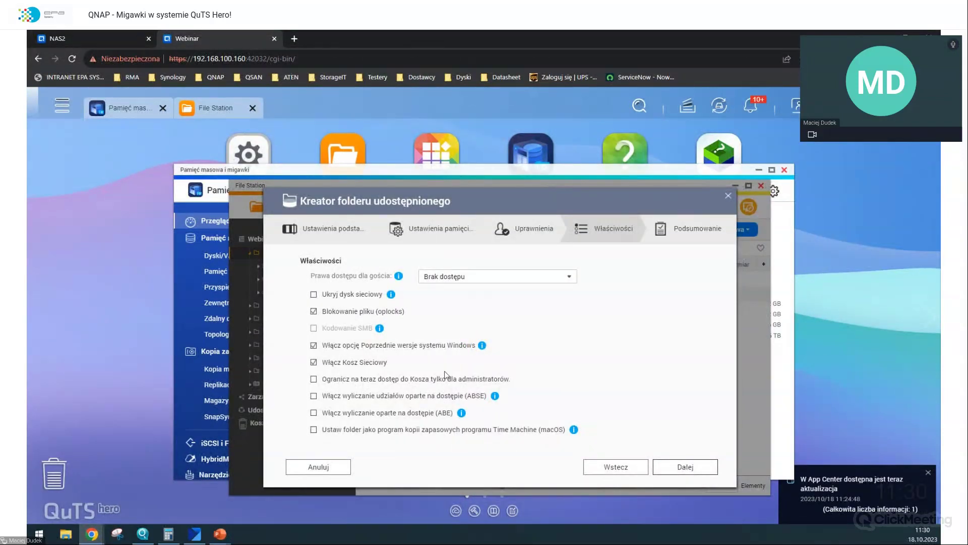
pyautogui.click(700, 467)
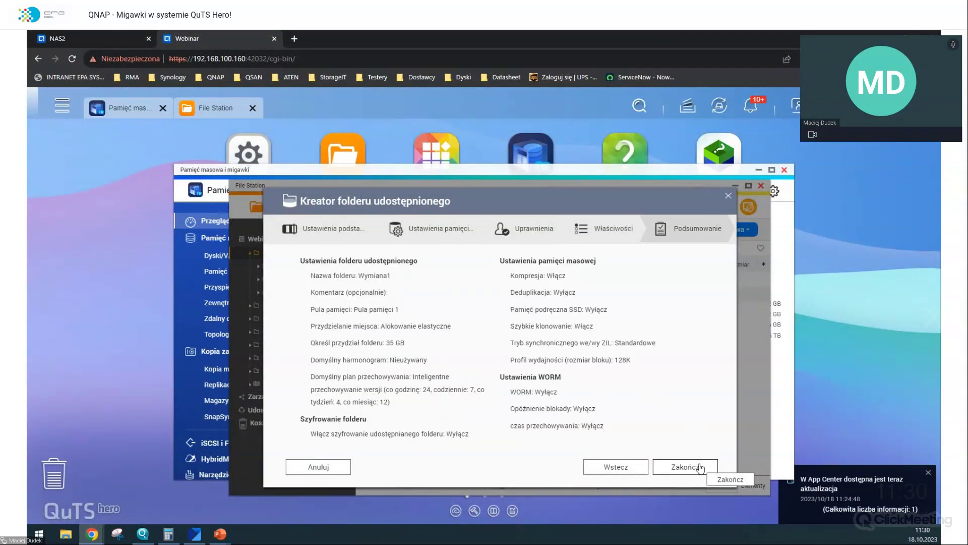
pyautogui.click(699, 467)
pyautogui.click(569, 395)
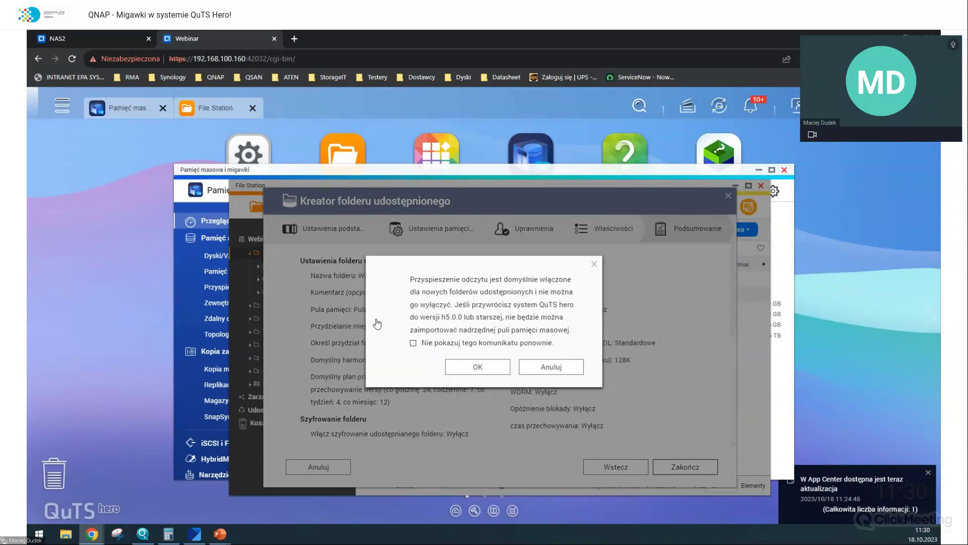
pyautogui.click(472, 376)
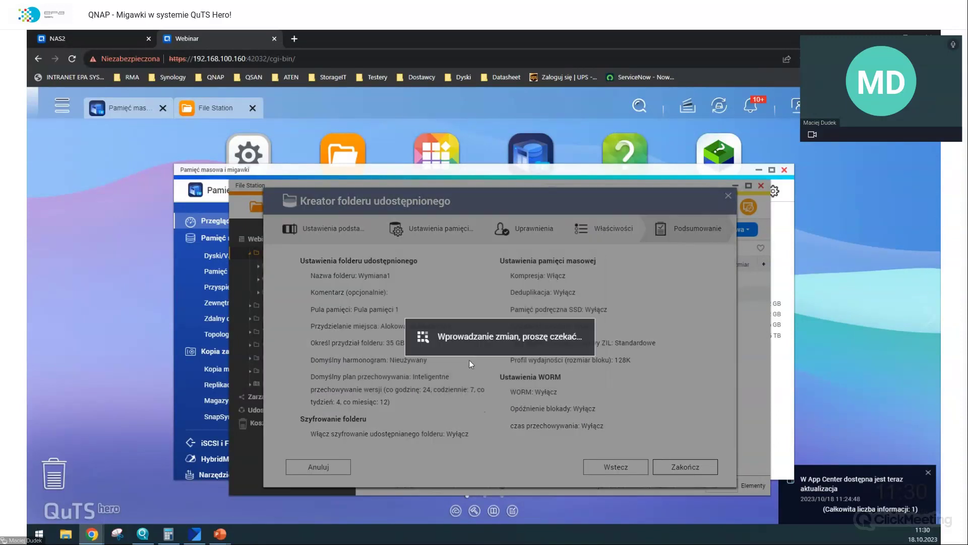
pyautogui.click(344, 148)
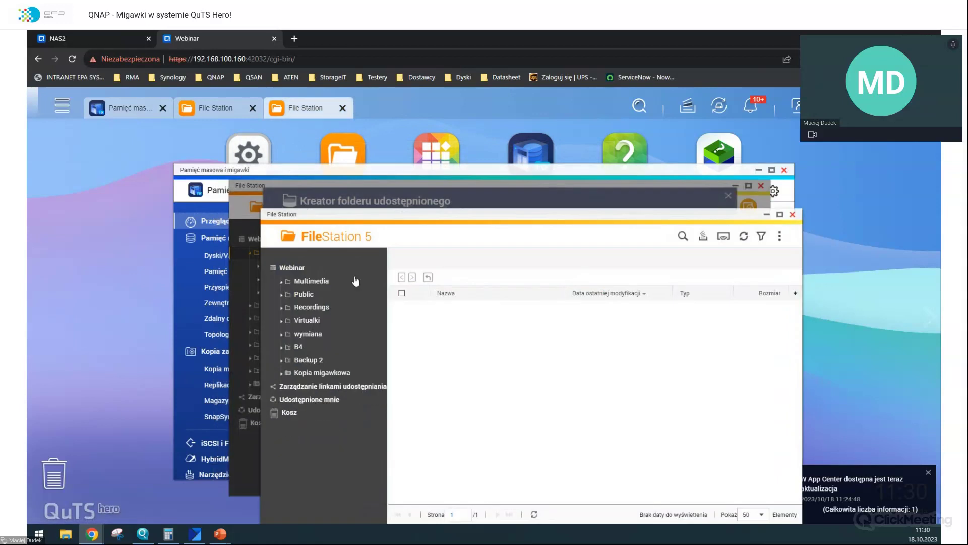
pyautogui.click(312, 281)
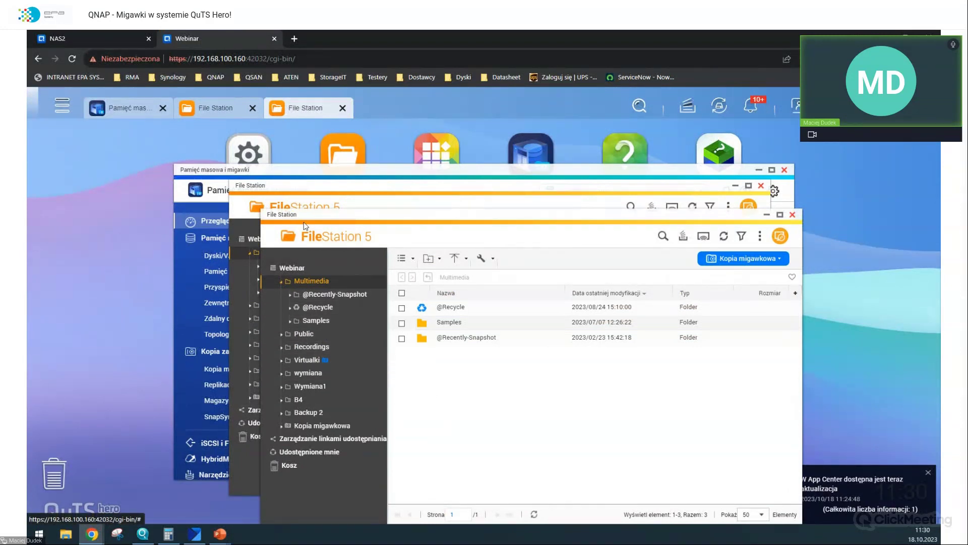
pyautogui.moveTo(317, 214); pyautogui.dragTo(380, 208)
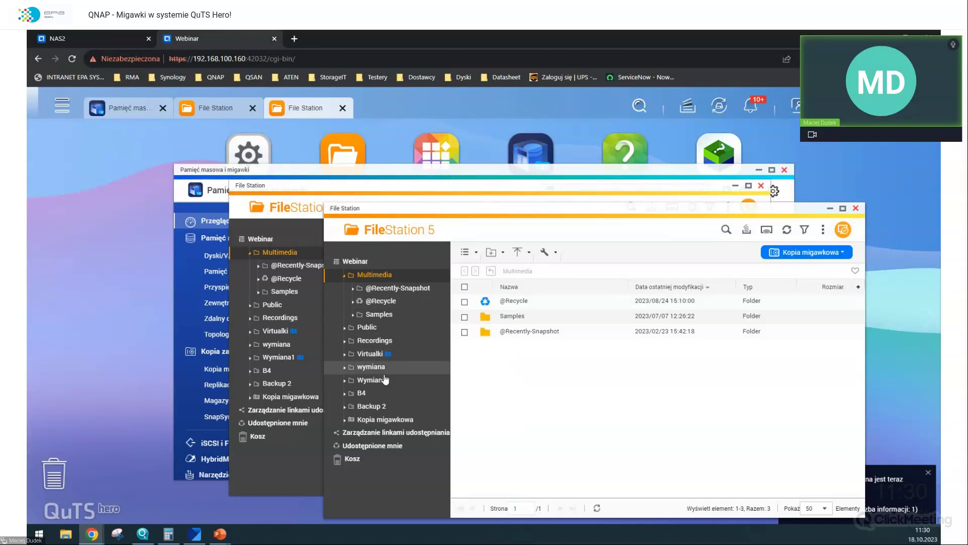
pyautogui.click(386, 380)
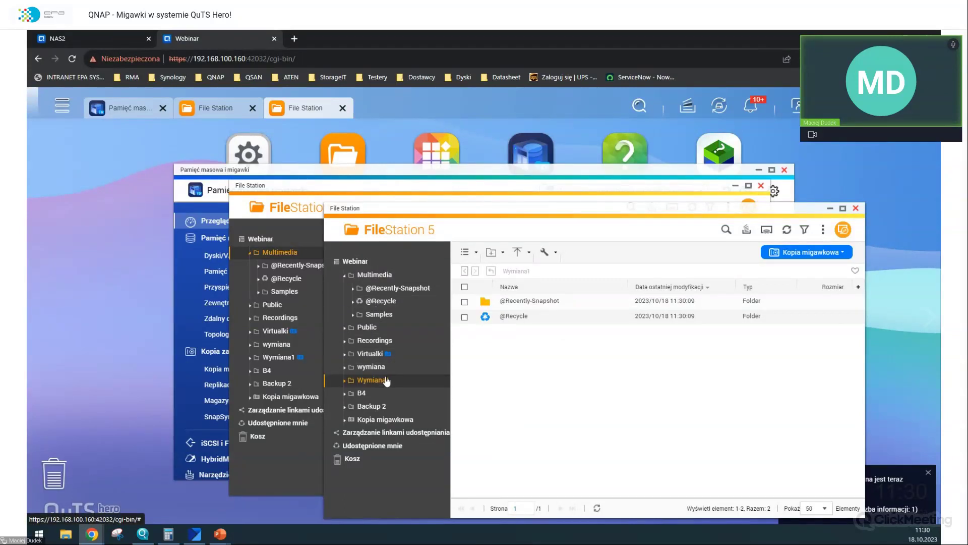
# - In File Explorer's Pulpit\Pulpit folder, select the twelve presentations, text files and images
pyautogui.press('super+e')
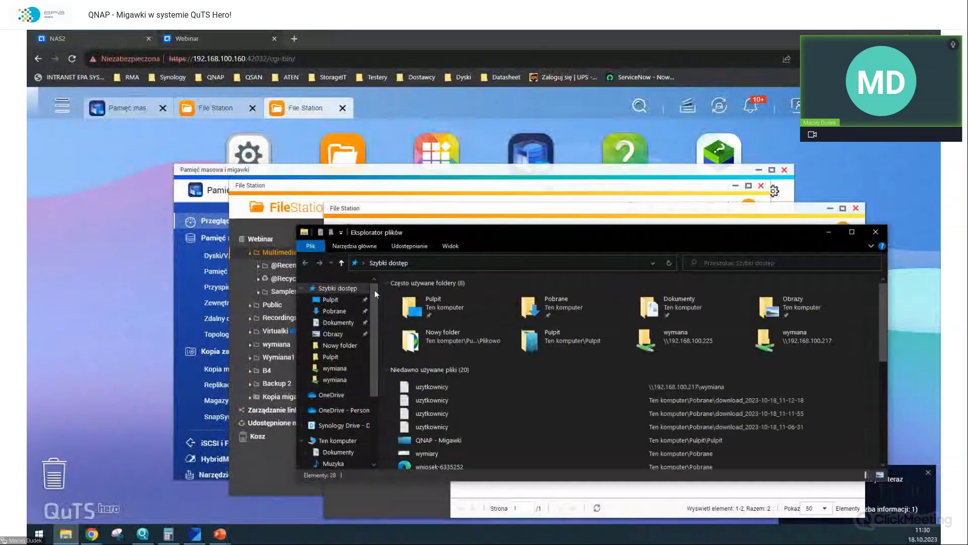
pyautogui.click(330, 300)
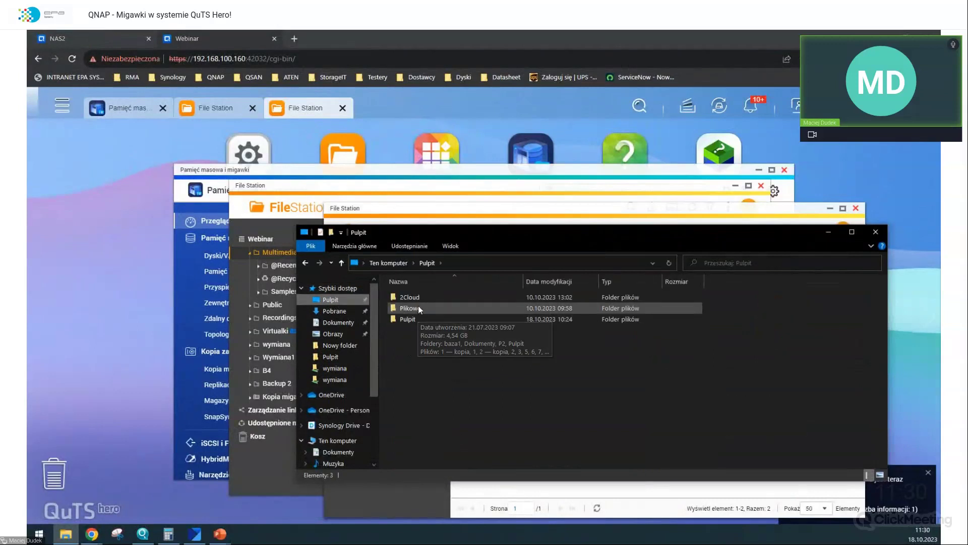
pyautogui.doubleClick(415, 317)
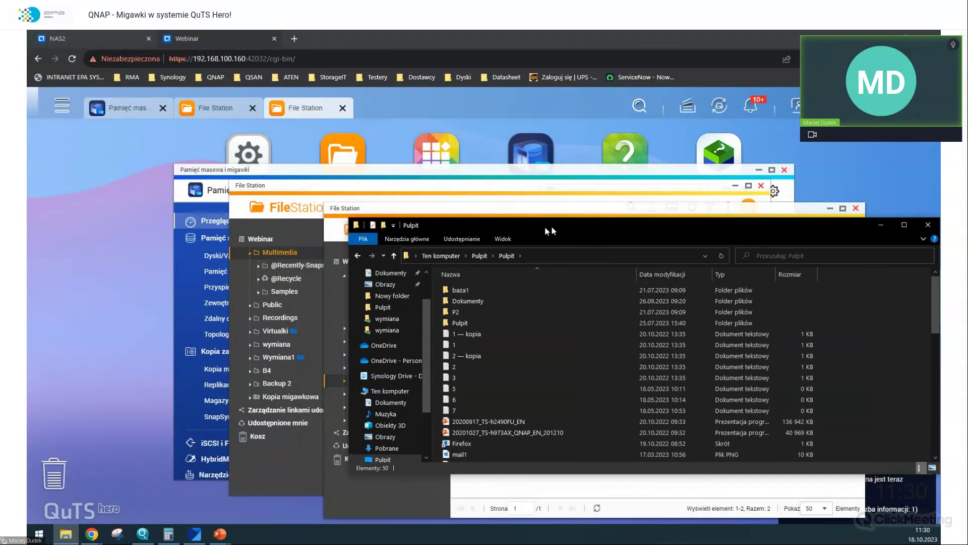
pyautogui.moveTo(551, 226); pyautogui.dragTo(653, 209)
pyautogui.scroll(-10, 586, 328)
pyautogui.moveTo(889, 339); pyautogui.dragTo(787, 275)
pyautogui.scroll(-3, 731, 343)
pyautogui.keyDown('ctrl'); pyautogui.click(579, 381); pyautogui.keyUp('ctrl')
pyautogui.keyDown('ctrl'); pyautogui.click(569, 389); pyautogui.keyUp('ctrl')
pyautogui.keyDown('ctrl'); pyautogui.click(537, 414); pyautogui.keyUp('ctrl')
pyautogui.scroll(5, 540, 348)
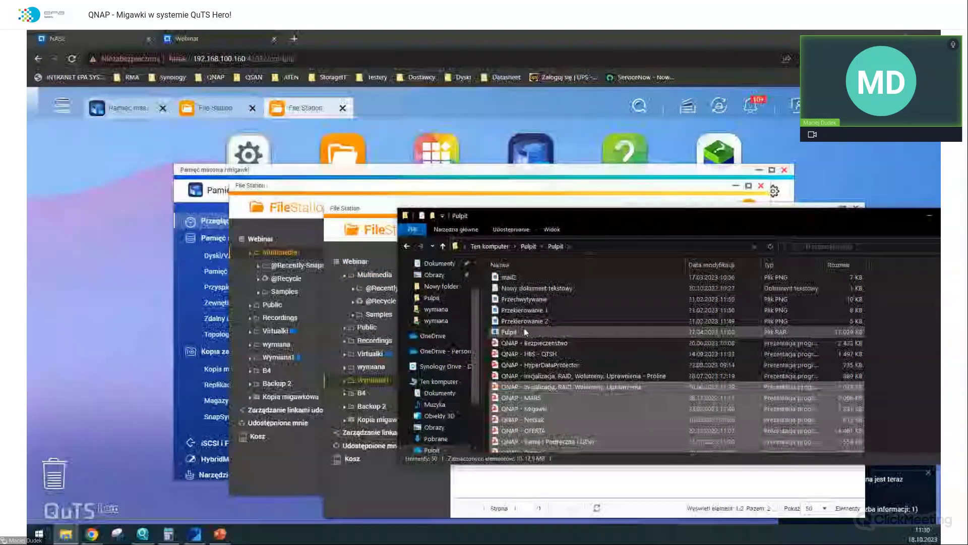
pyautogui.scroll(5, 525, 328)
pyautogui.keyDown('ctrl'); pyautogui.click(507, 321); pyautogui.keyUp('ctrl')
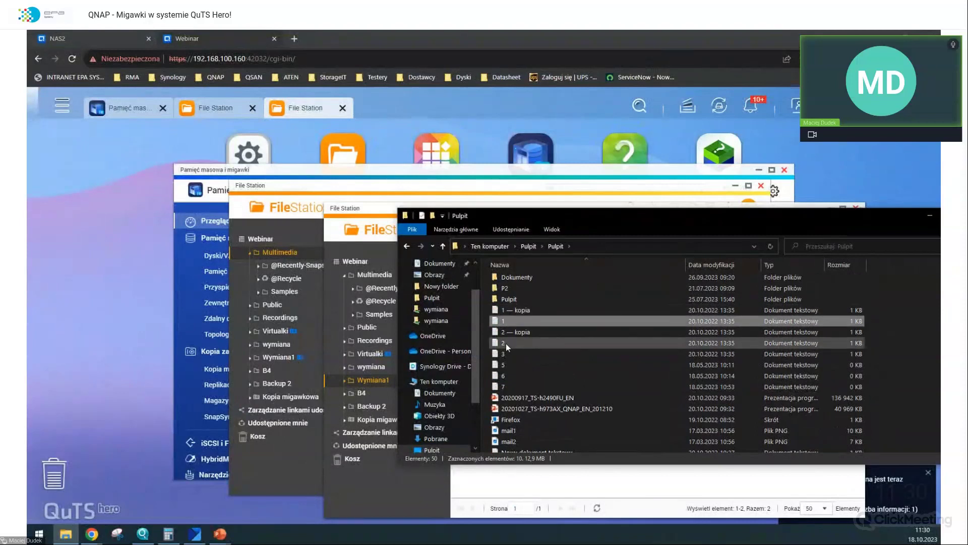
pyautogui.keyDown('ctrl'); pyautogui.click(506, 342); pyautogui.keyUp('ctrl')
# - Copy the selected files into Wymiana1, check the background tasks, and close the File Station windows
pyautogui.moveTo(509, 343); pyautogui.dragTo(524, 485)
pyautogui.click(481, 397)
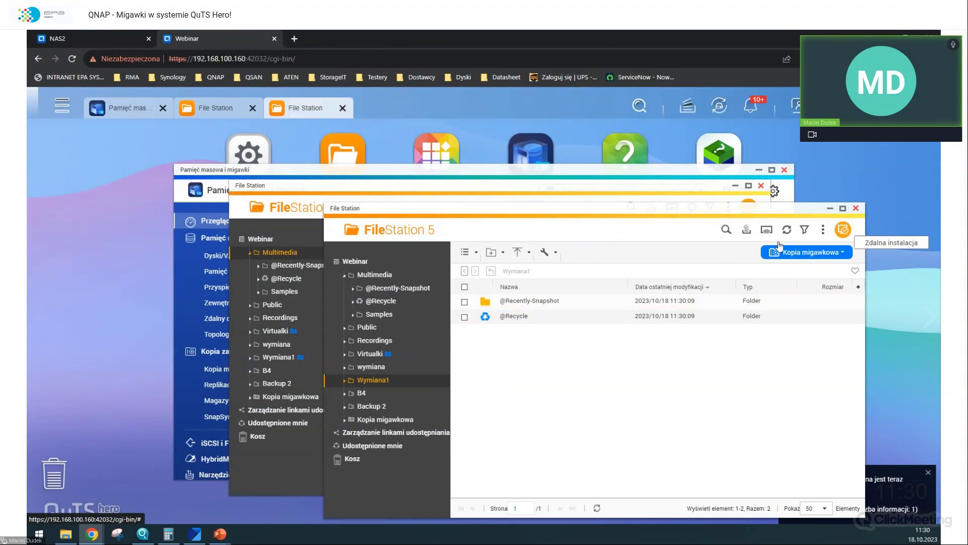
pyautogui.click(748, 231)
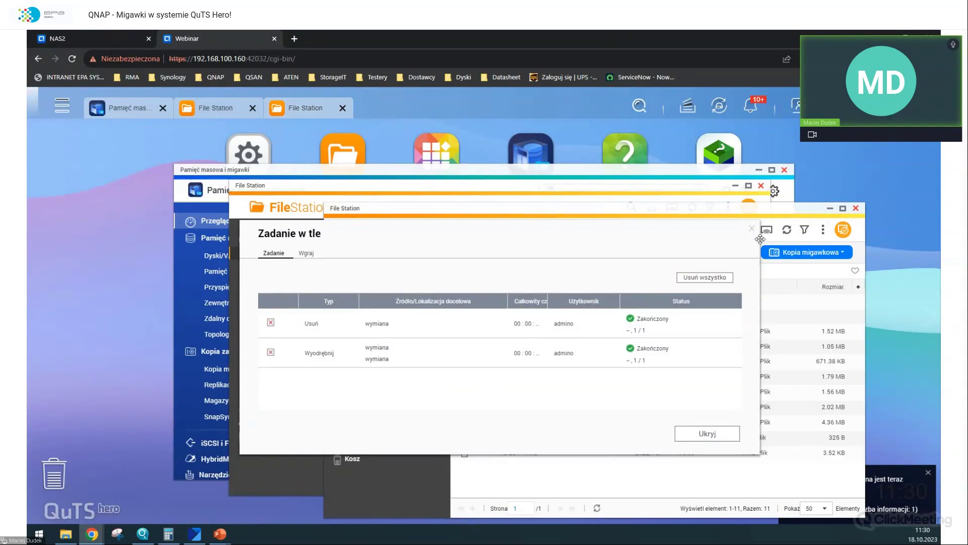
pyautogui.click(751, 229)
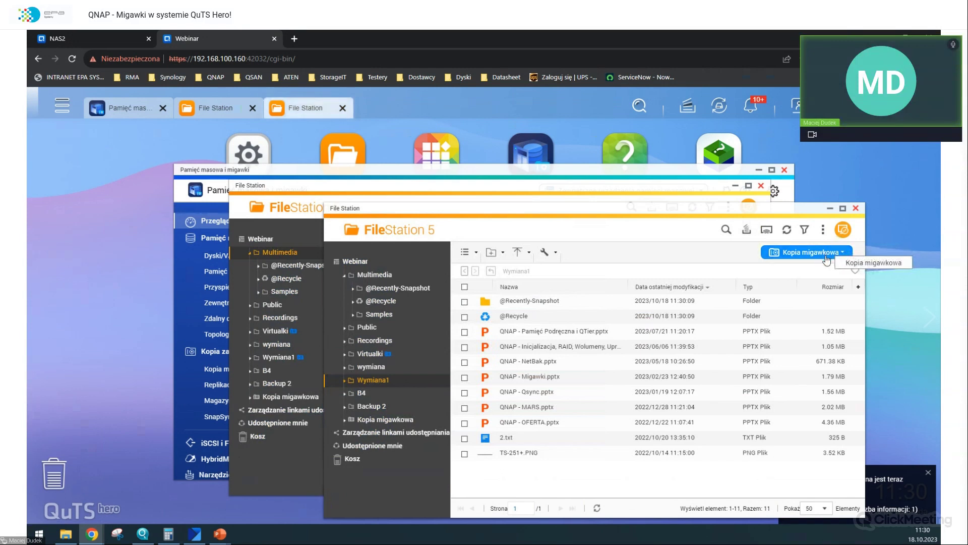
pyautogui.scroll(-1, 786, 329)
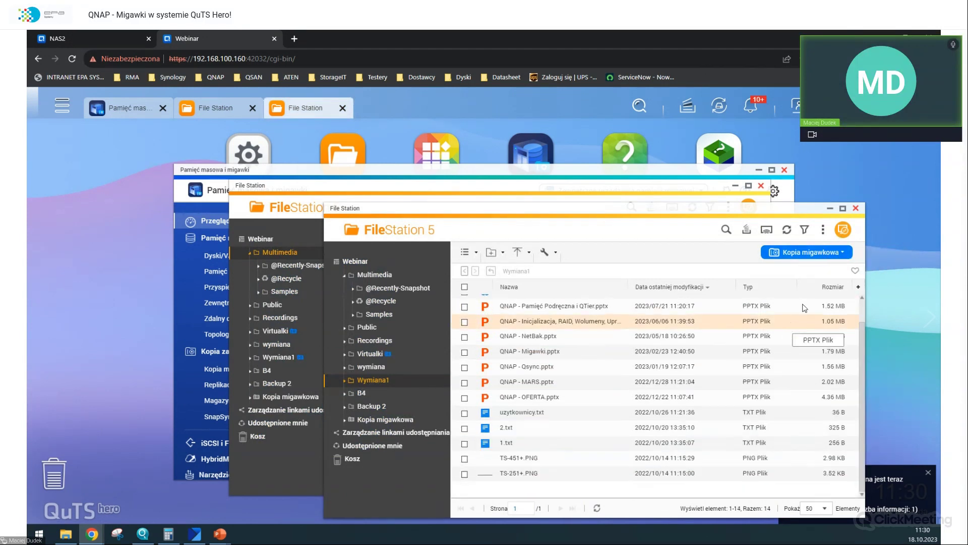
pyautogui.click(856, 208)
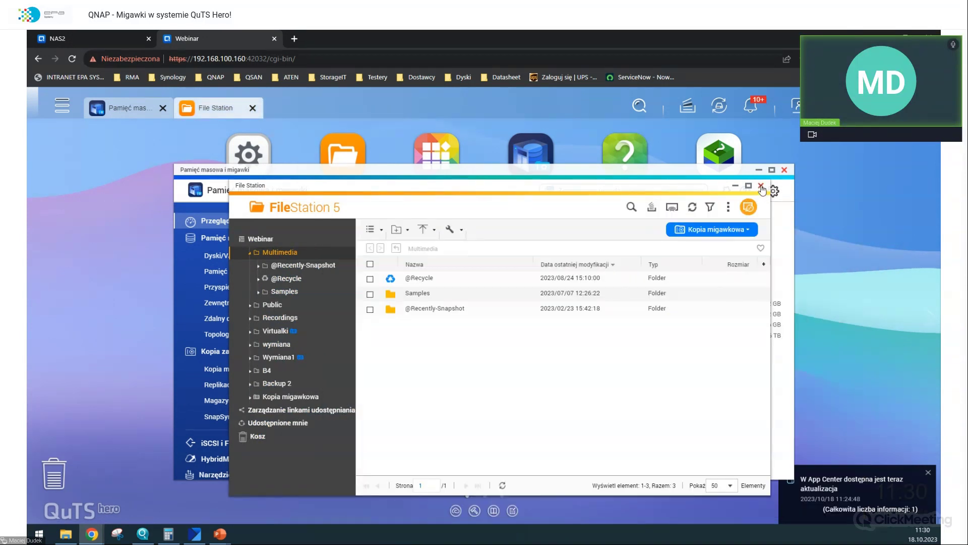
pyautogui.click(761, 186)
pyautogui.click(235, 384)
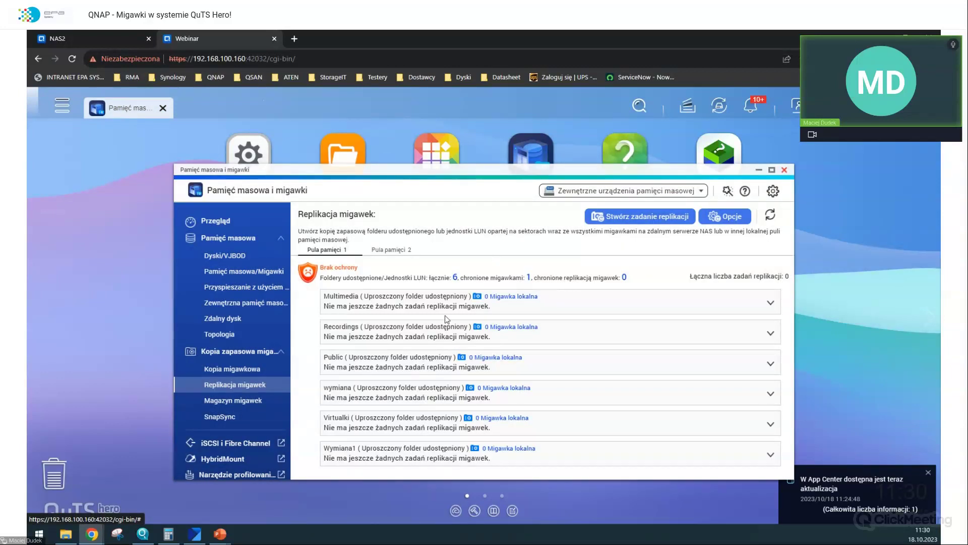
# - Create a replication job with Wymiana1 as source and detect destination NAS 192.168.100.217
pyautogui.click(615, 221)
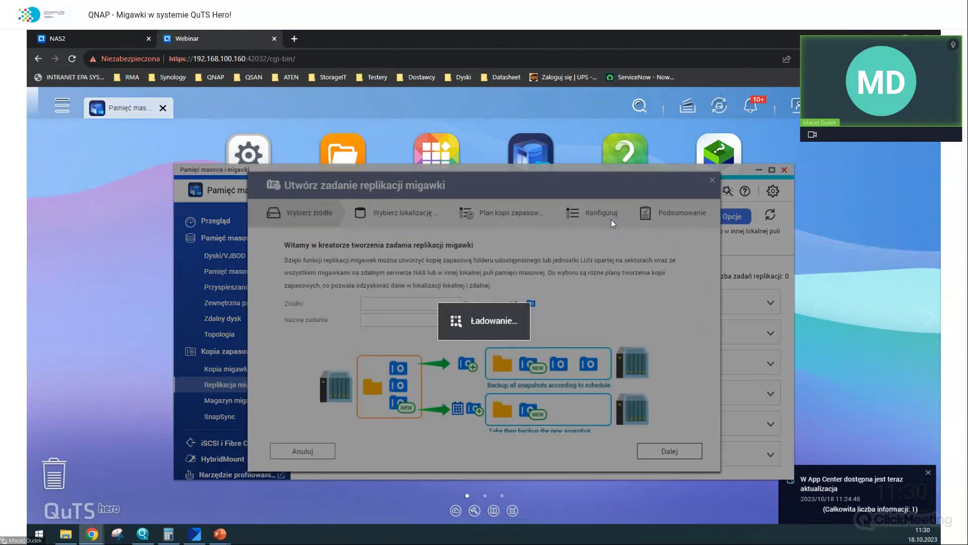
pyautogui.click(420, 305)
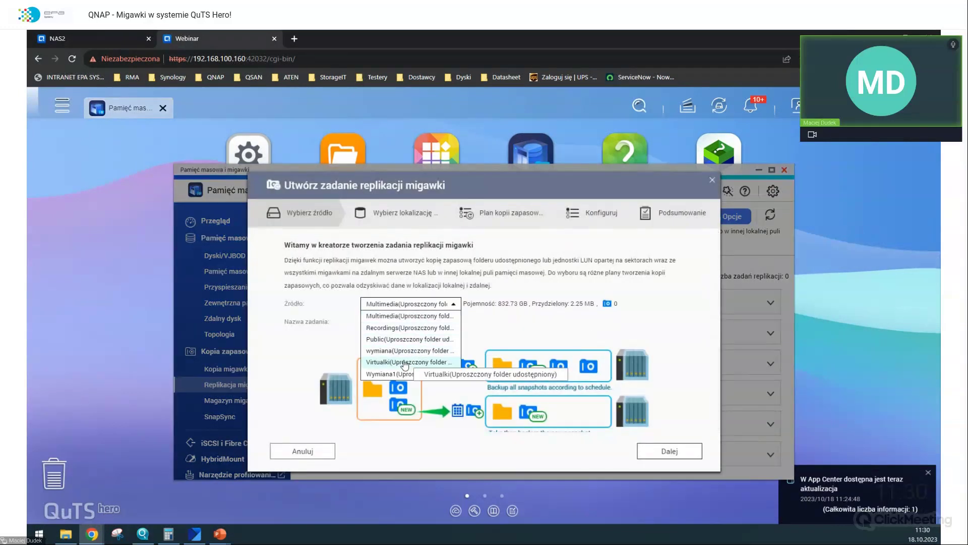
pyautogui.click(412, 375)
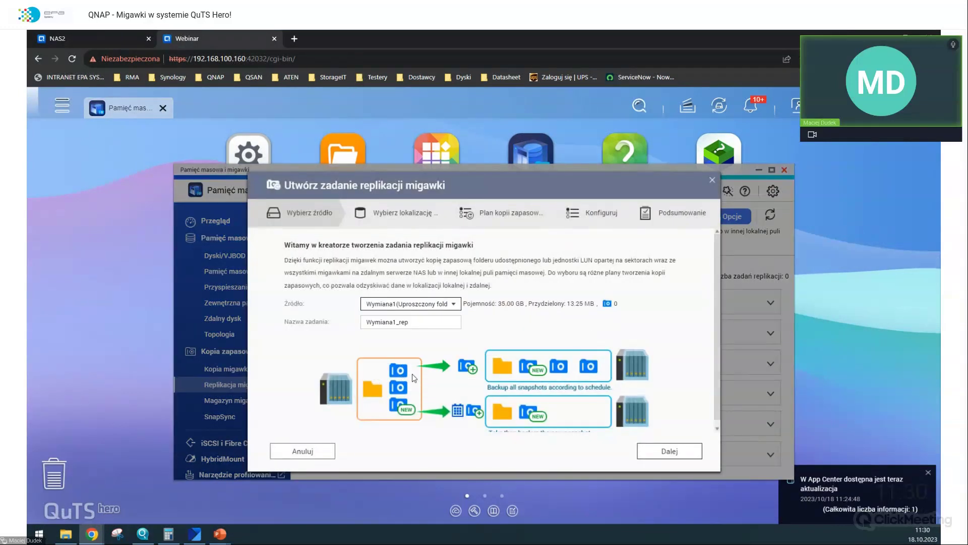
pyautogui.click(661, 450)
pyautogui.click(408, 278)
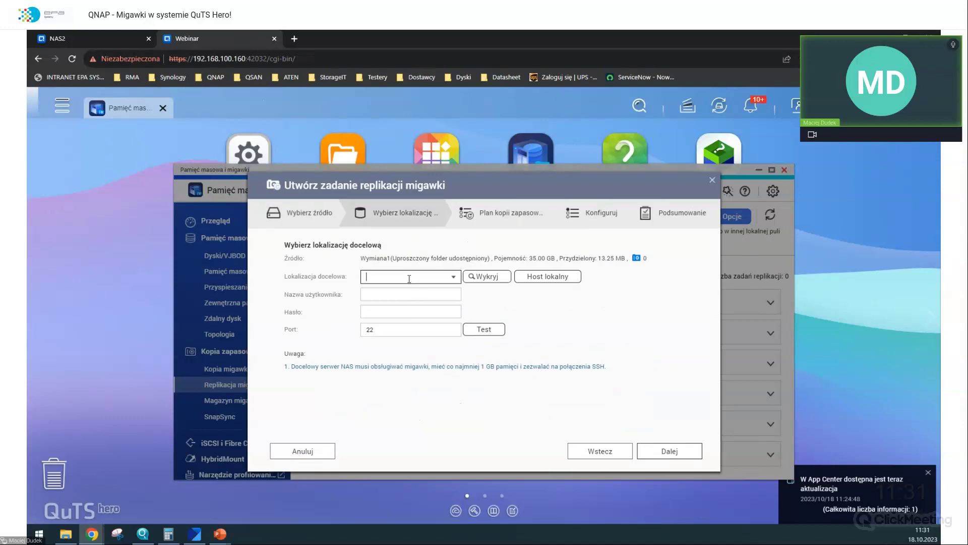
pyautogui.write('192.168.100.21')
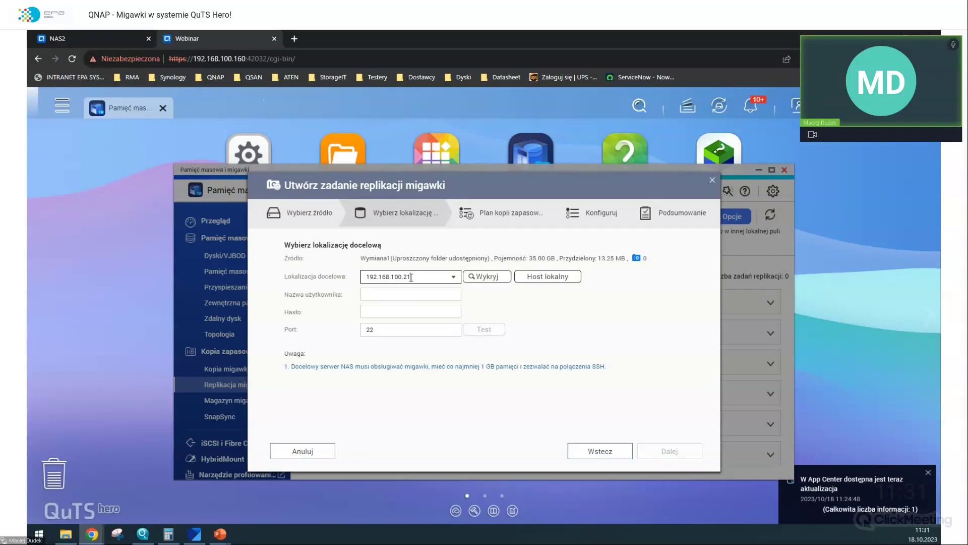
pyautogui.write('7')
pyautogui.click(485, 276)
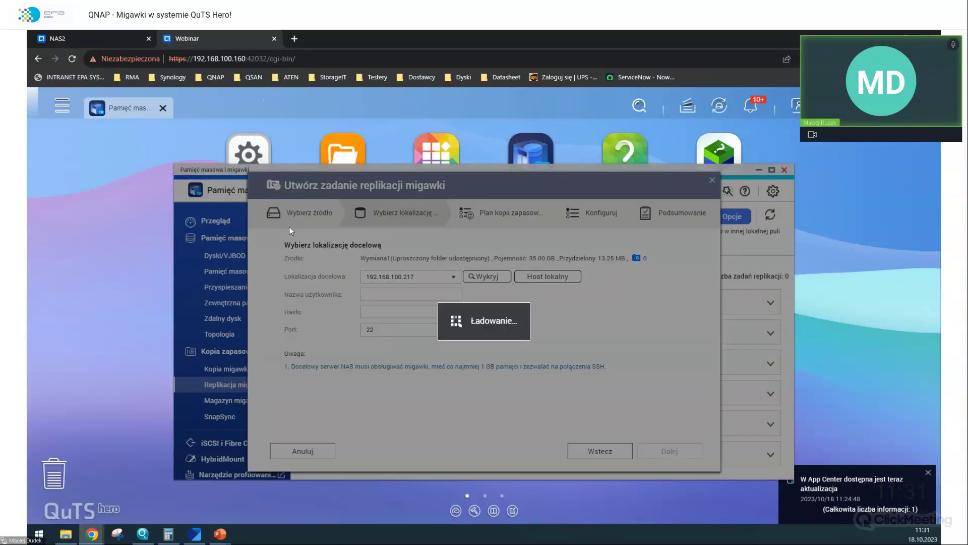
pyautogui.click(131, 29)
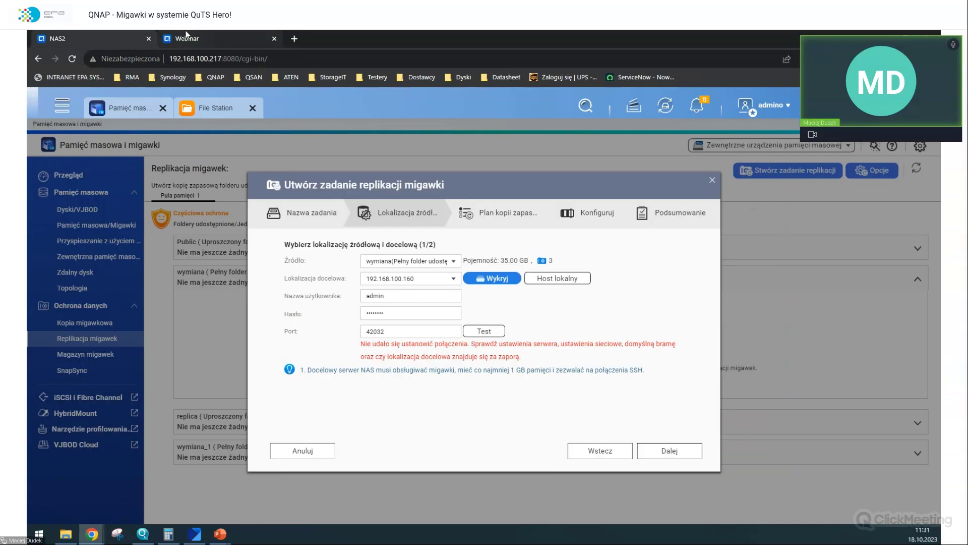
# - On NAS2, grant the admino account SSH access in Telnet / SSH and apply
pyautogui.click(186, 36)
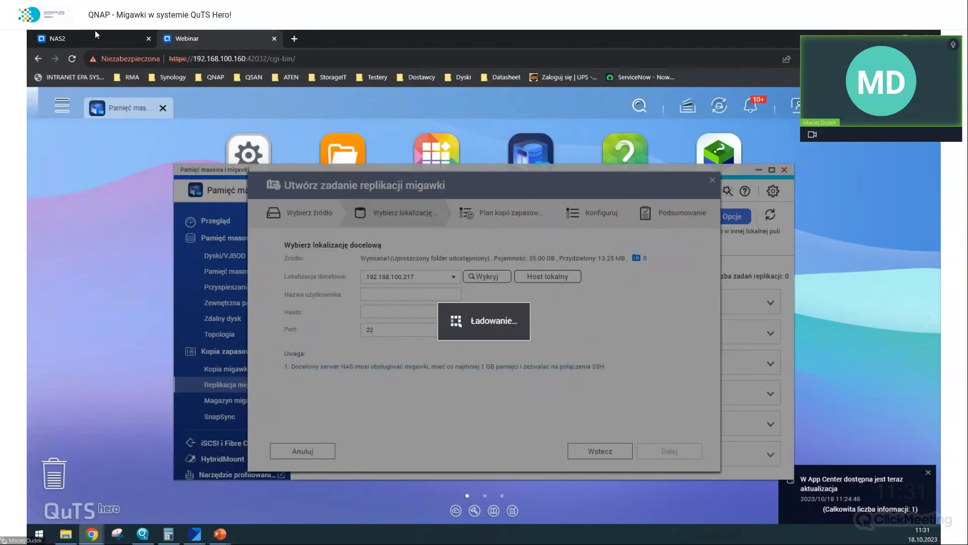
pyautogui.click(95, 34)
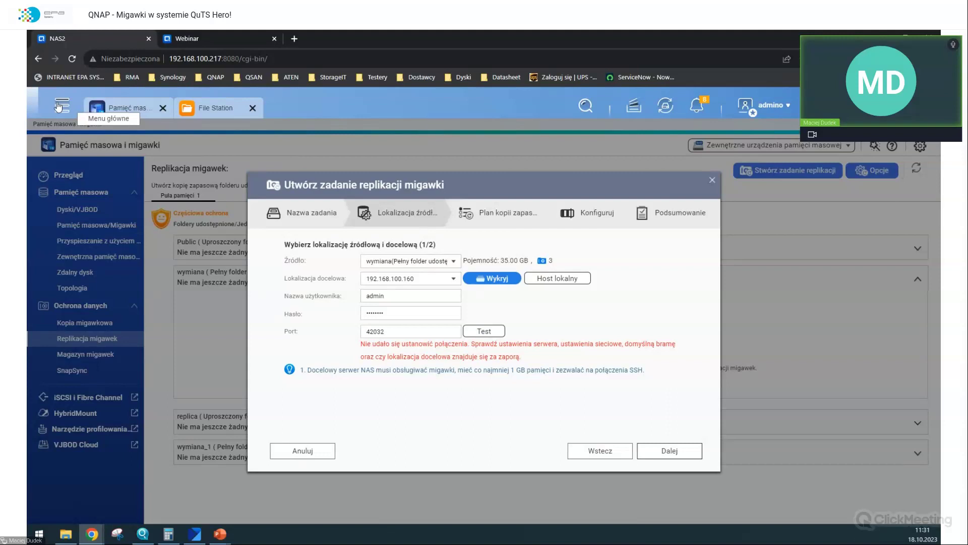
pyautogui.click(59, 105)
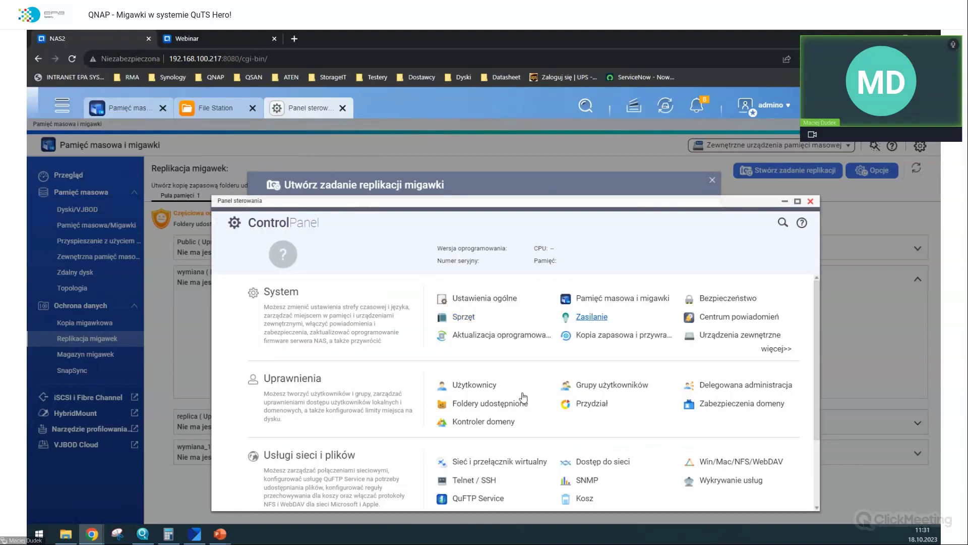
pyautogui.scroll(-3, 620, 373)
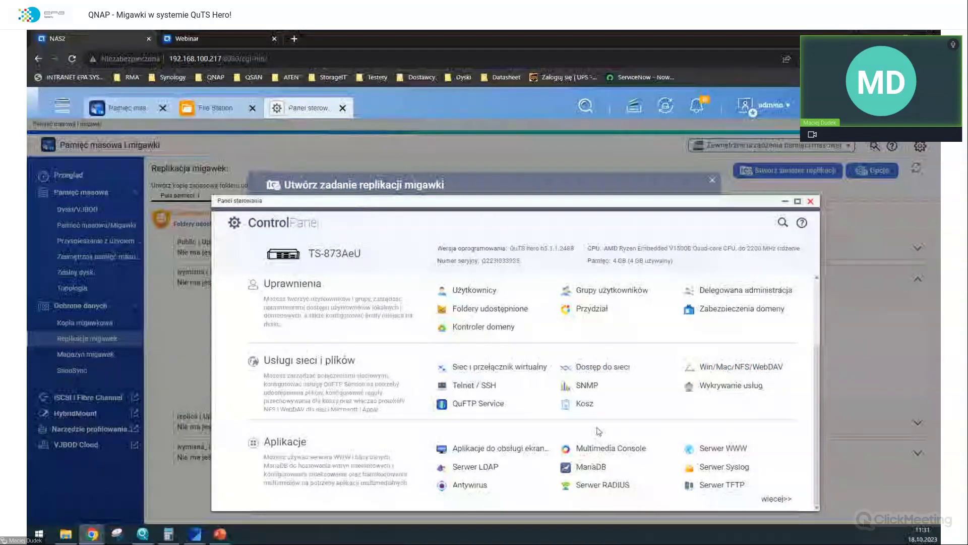
pyautogui.click(474, 385)
pyautogui.click(455, 384)
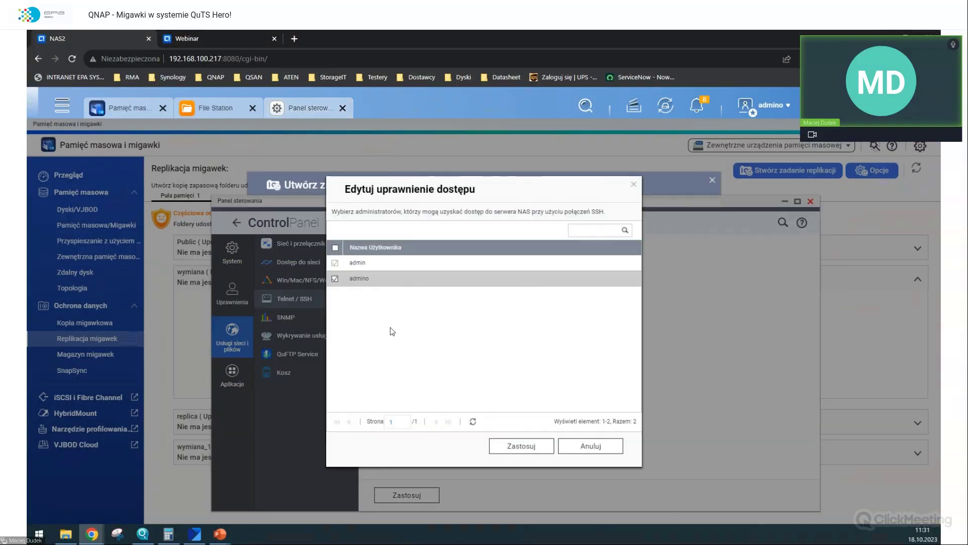
pyautogui.click(522, 449)
pyautogui.click(402, 499)
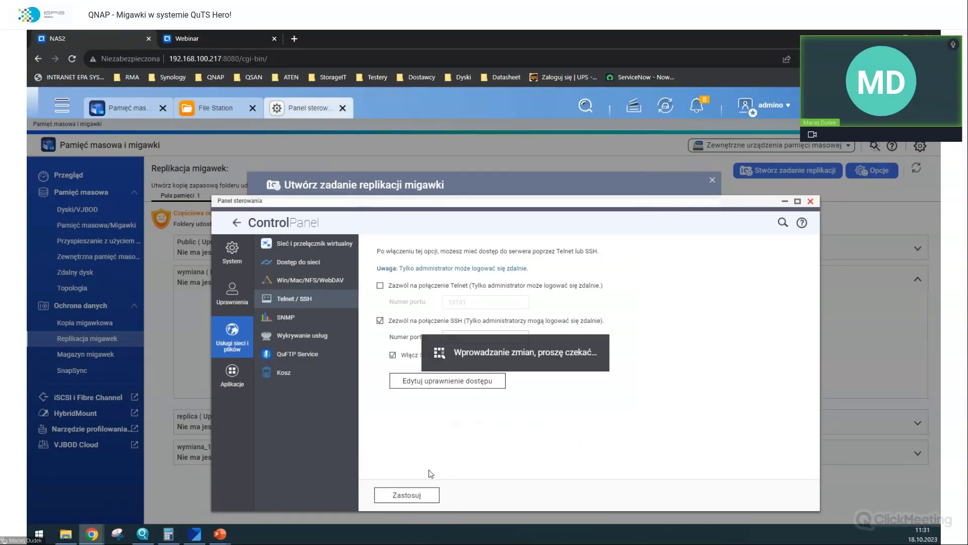
# - Log in to NAS2 as admino with its password and test the connection
pyautogui.click(195, 35)
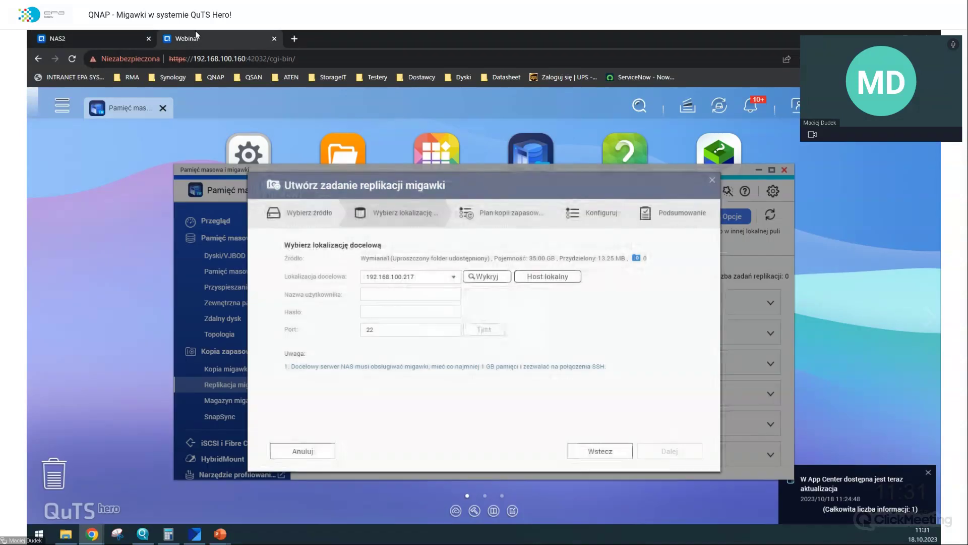
pyautogui.click(402, 293)
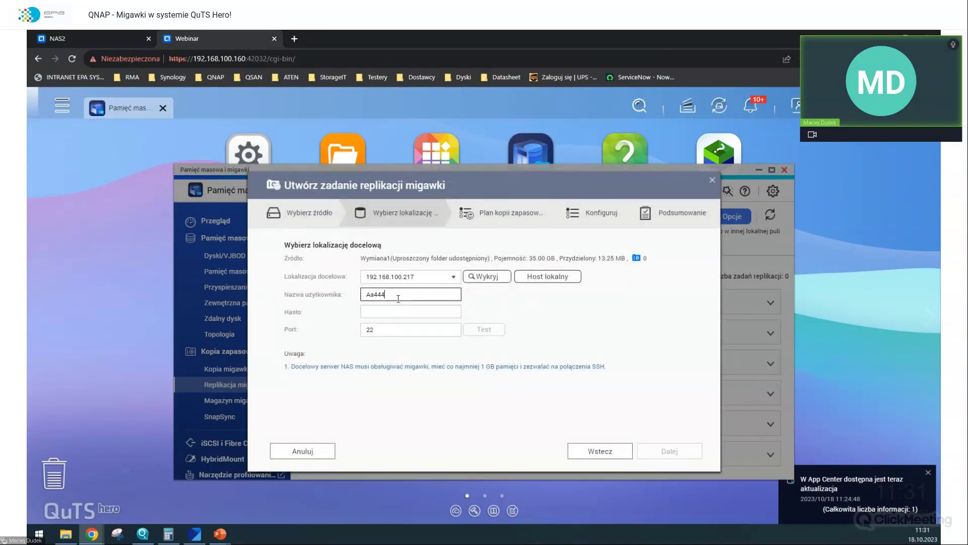
pyautogui.hotkey('ctrl', 'a')
pyautogui.press('Tab')
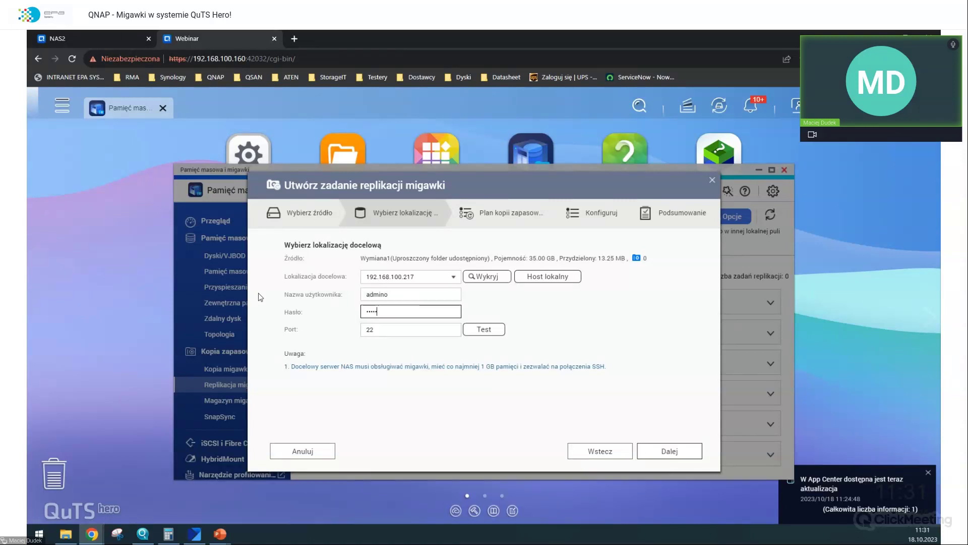
pyautogui.click(476, 329)
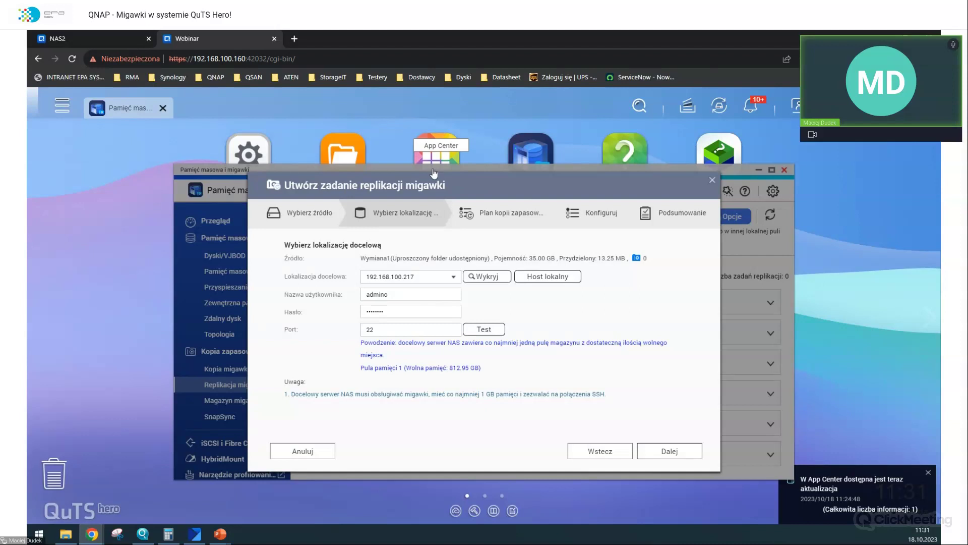
# - Target storage pool 1 and keep the newest 10 replicated copies instead of 30
pyautogui.click(658, 448)
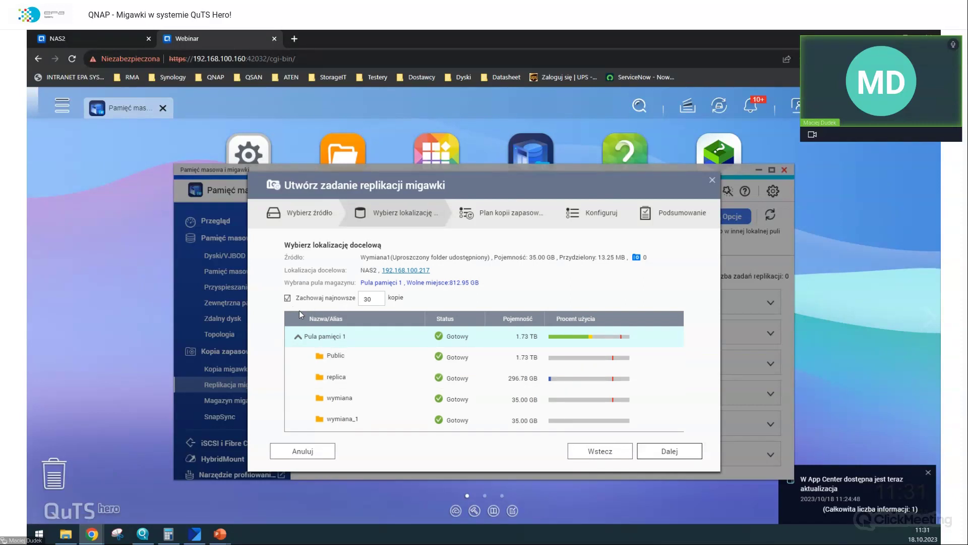
pyautogui.moveTo(382, 299); pyautogui.dragTo(252, 300)
pyautogui.write('1')
pyautogui.click(668, 454)
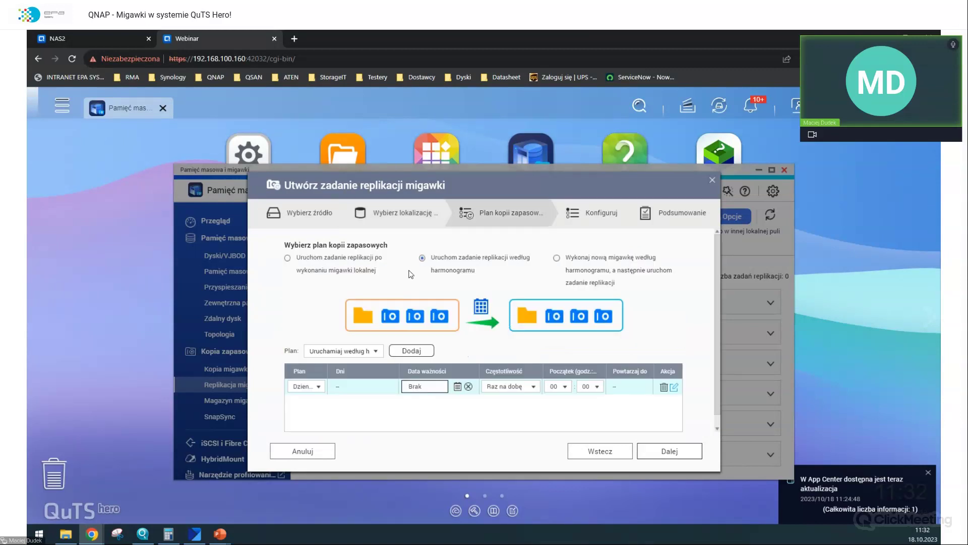
# - Set the job to take a scheduled snapshot and replicate it daily, following the schedule
pyautogui.click(288, 258)
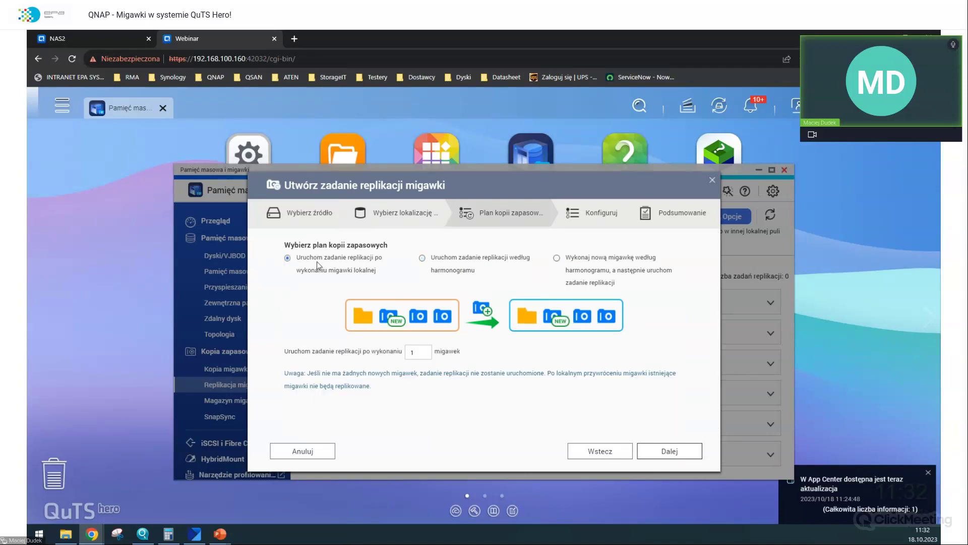
pyautogui.click(422, 258)
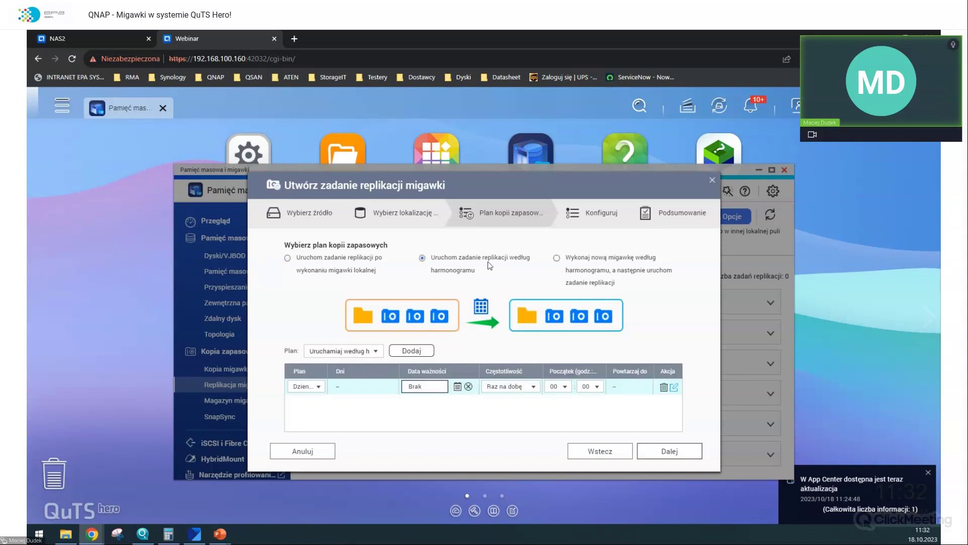
pyautogui.click(557, 258)
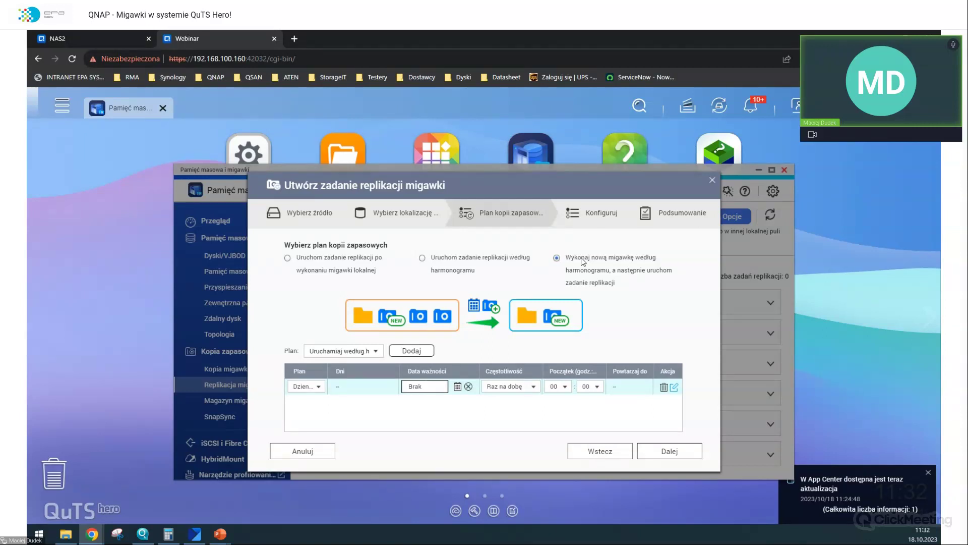
pyautogui.click(306, 386)
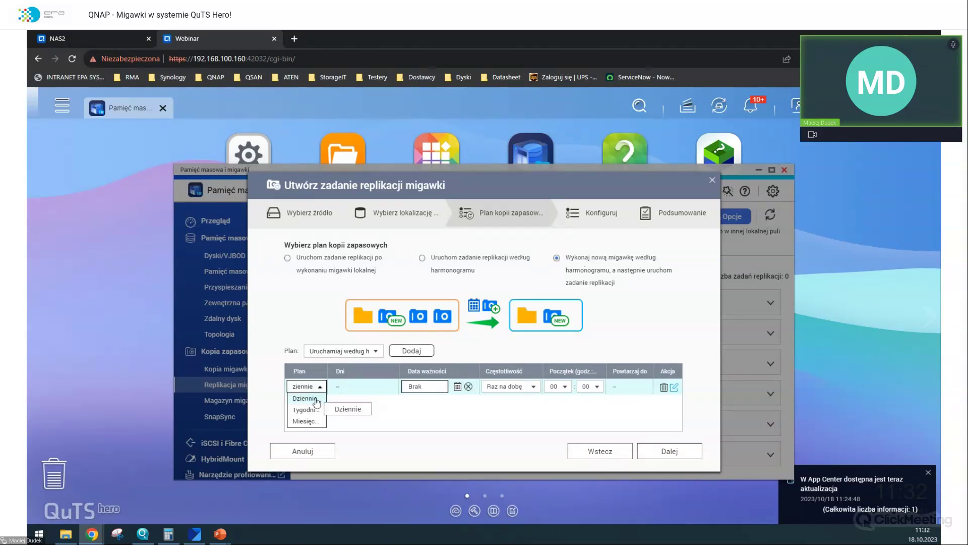
pyautogui.click(316, 402)
pyautogui.click(353, 351)
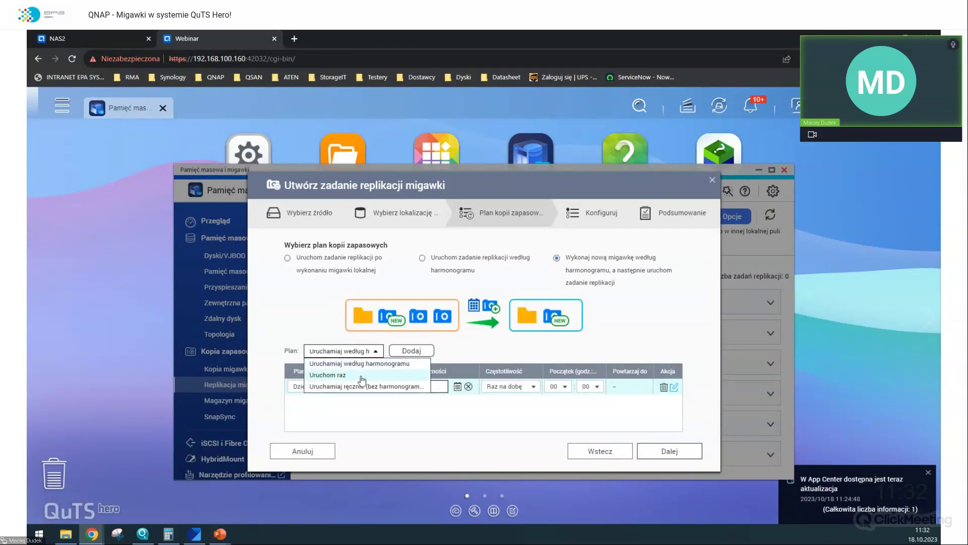
pyautogui.click(364, 365)
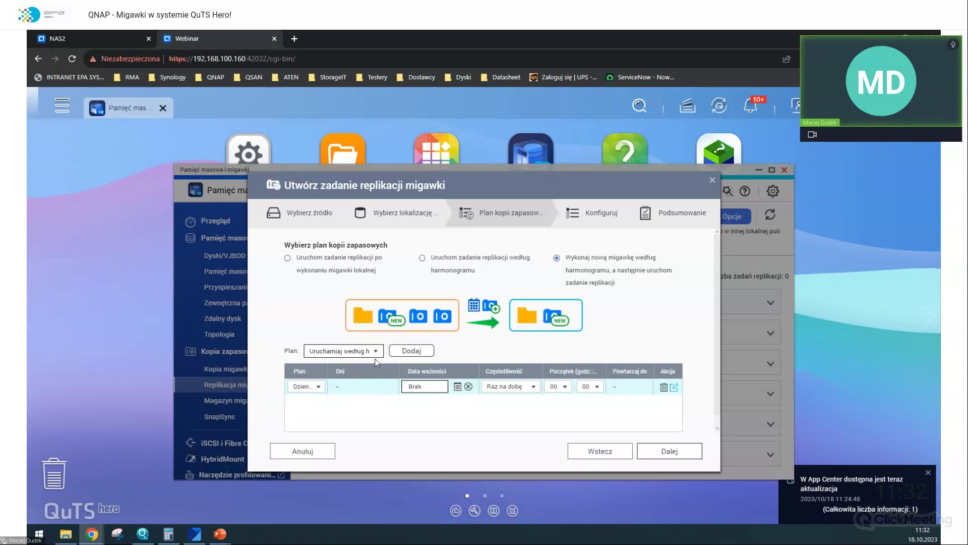
# - Set the daily start time to 00:01 and delete the extra second schedule entry
pyautogui.click(425, 388)
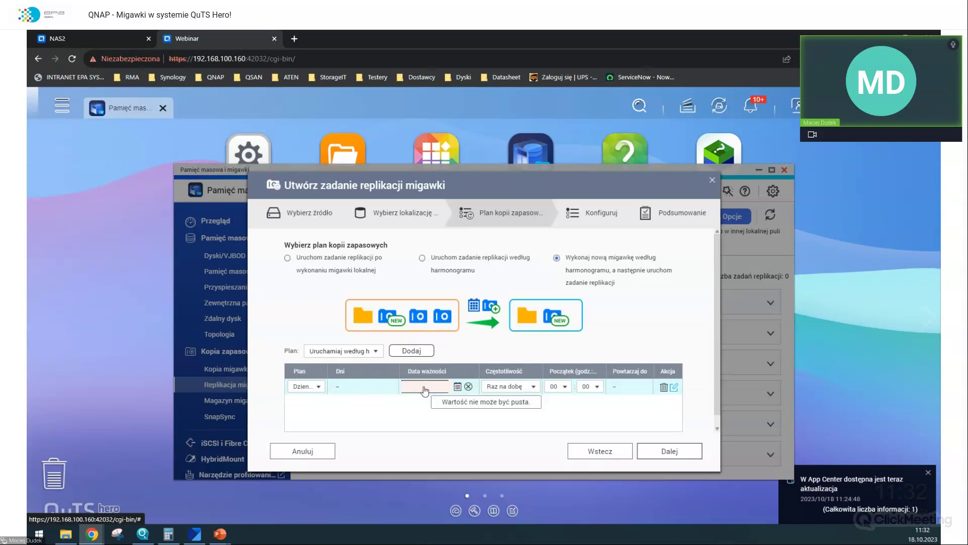
pyautogui.click(554, 387)
pyautogui.click(559, 241)
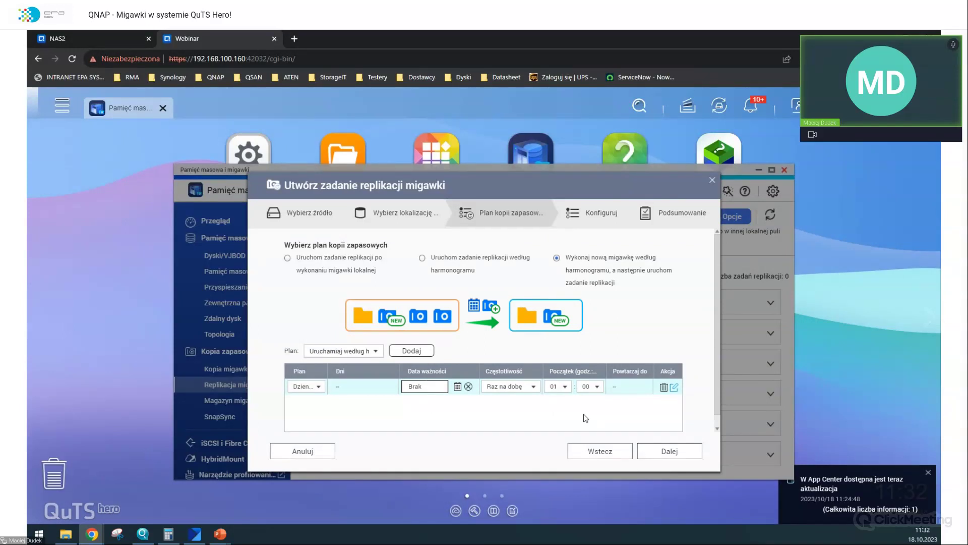
pyautogui.click(411, 350)
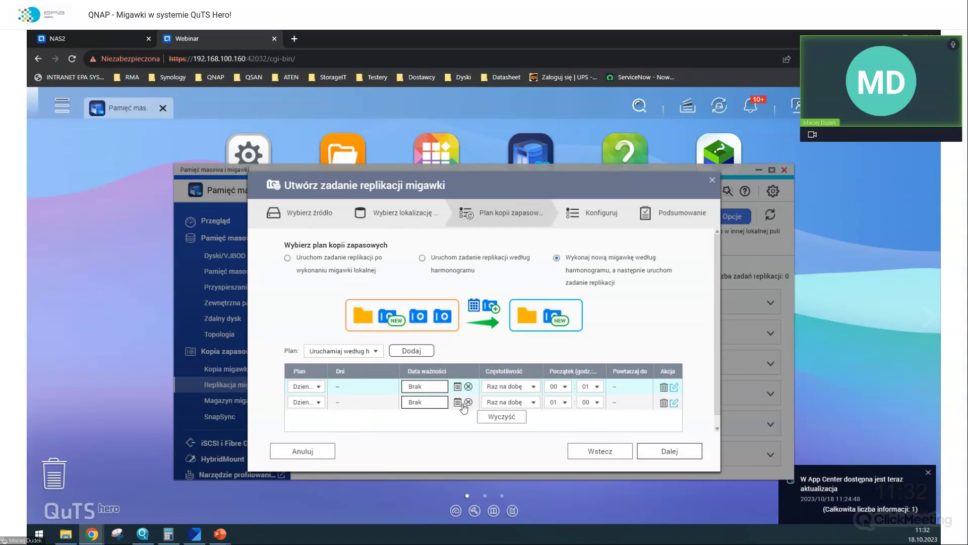
pyautogui.click(664, 404)
pyautogui.click(651, 450)
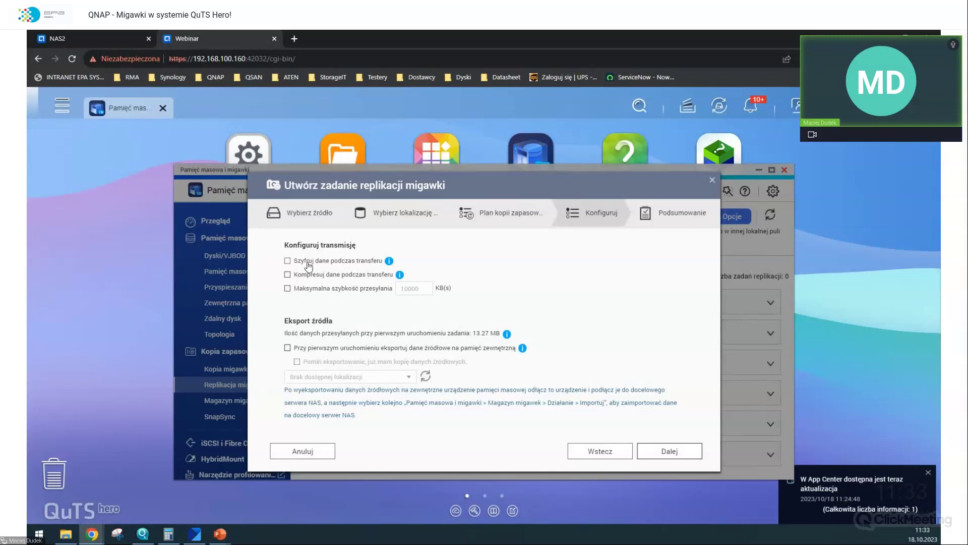
# - Encrypt and compress the replication transfer with no speed limit
pyautogui.click(308, 263)
pyautogui.click(311, 277)
pyautogui.click(315, 289)
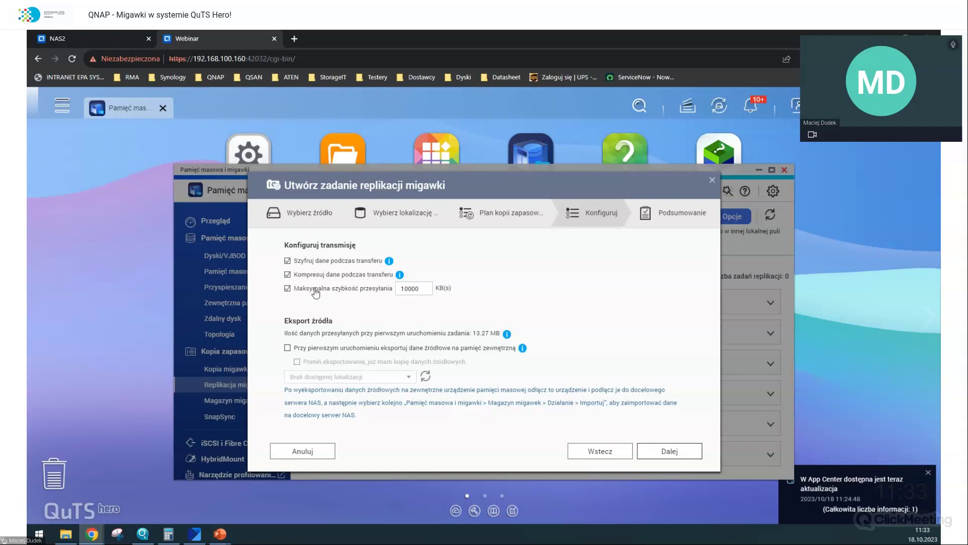
pyautogui.click(316, 292)
# - Enable first-run source export but mark it skipped, and proceed to the summary
pyautogui.click(370, 353)
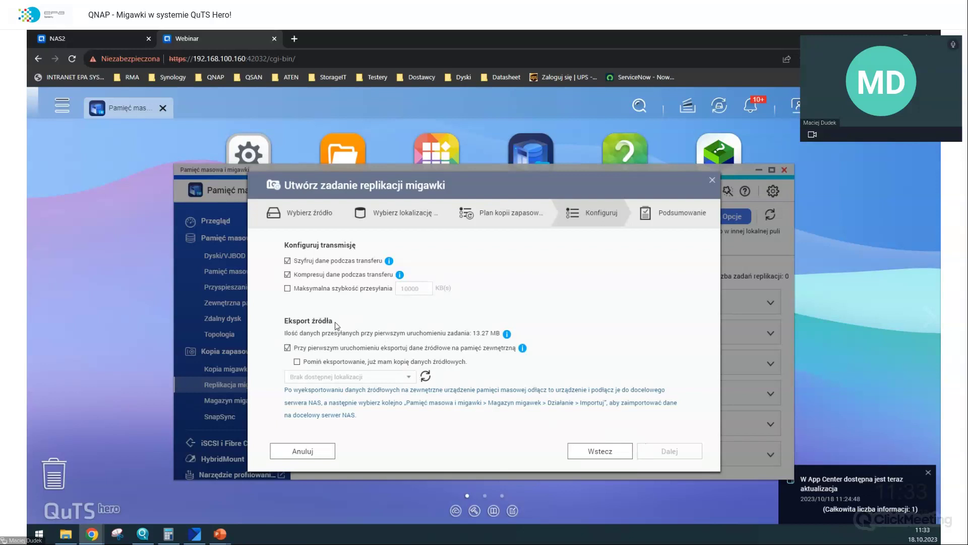
pyautogui.click(316, 348)
pyautogui.click(316, 348)
pyautogui.click(338, 361)
pyautogui.press('Return')
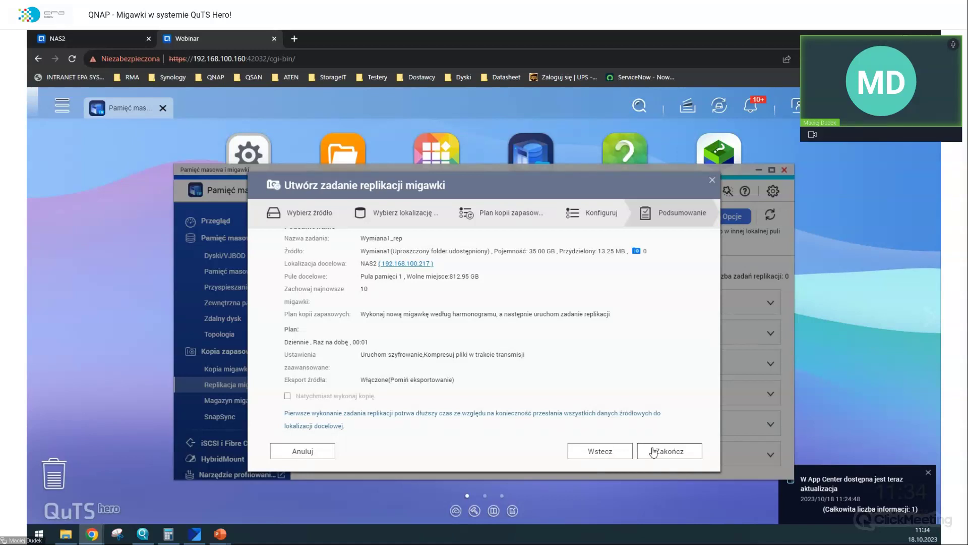
# - Finish the Wymiana1_rep task, expand Wymiana1, and confirm starting its first replication run
pyautogui.click(653, 451)
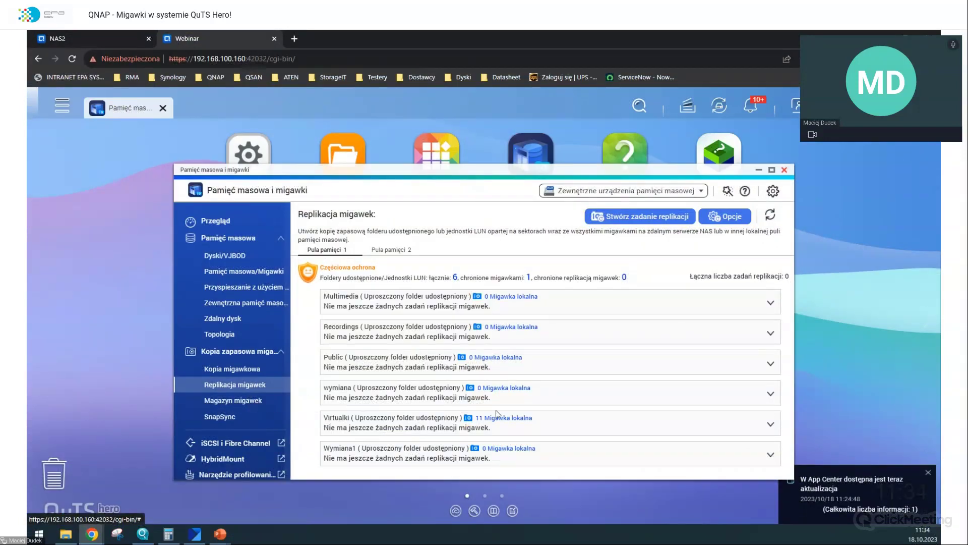
pyautogui.click(770, 454)
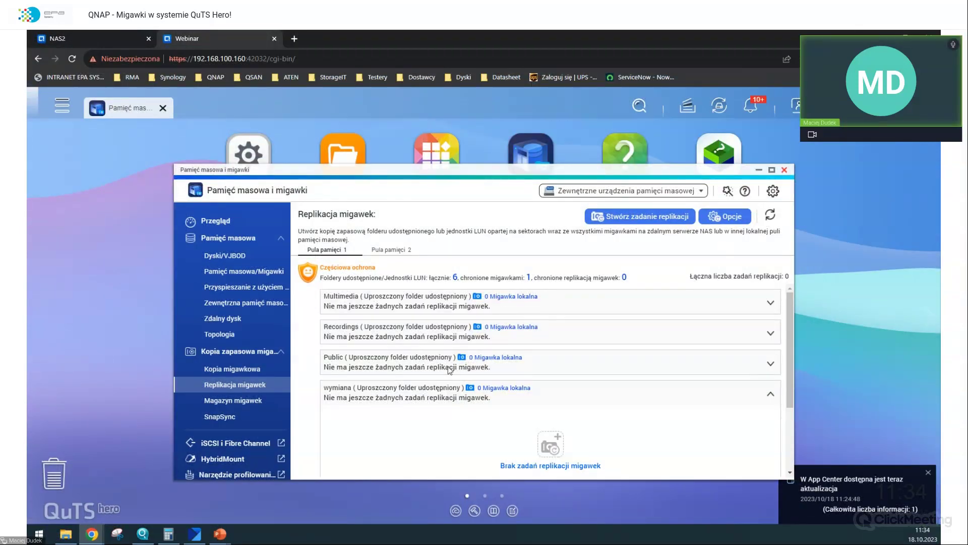
pyautogui.scroll(-2, 464, 381)
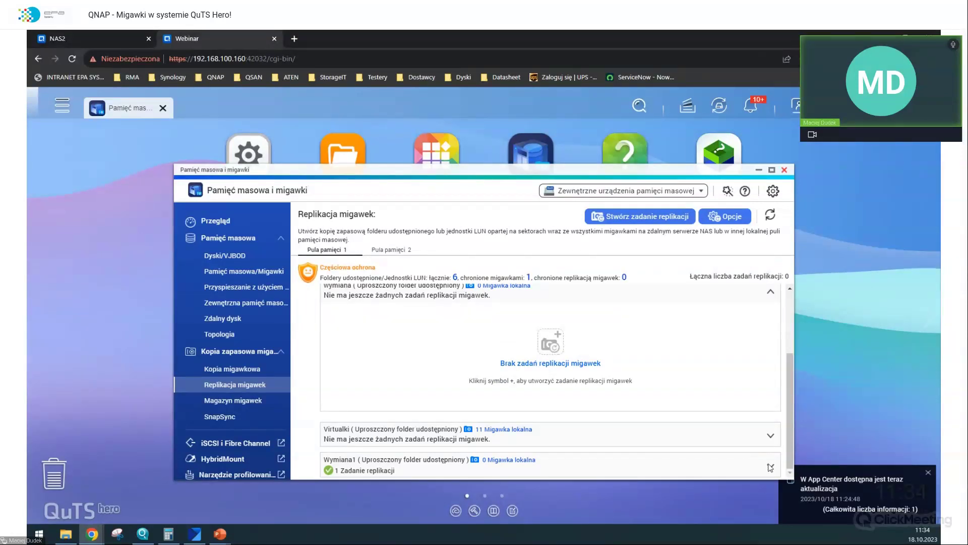
pyautogui.click(771, 466)
pyautogui.scroll(-2, 753, 395)
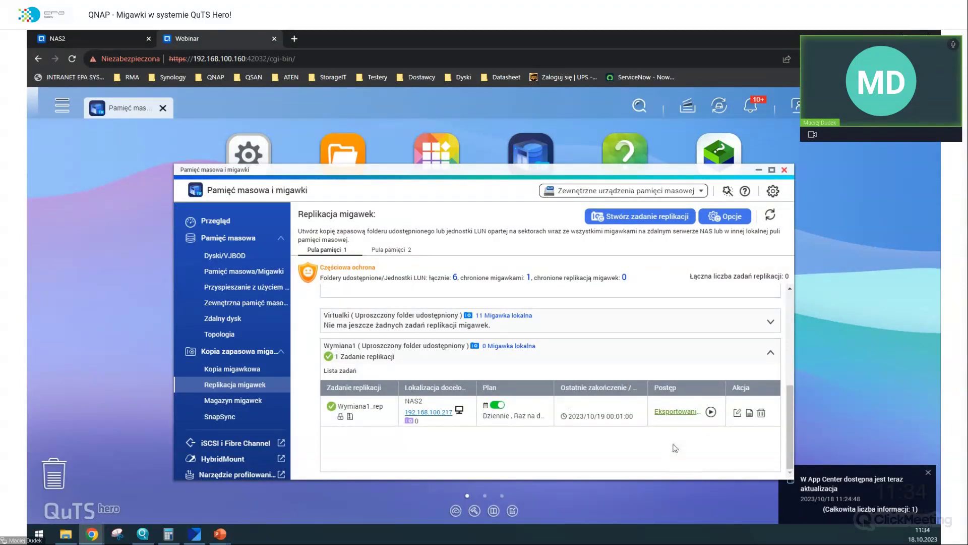
pyautogui.click(711, 413)
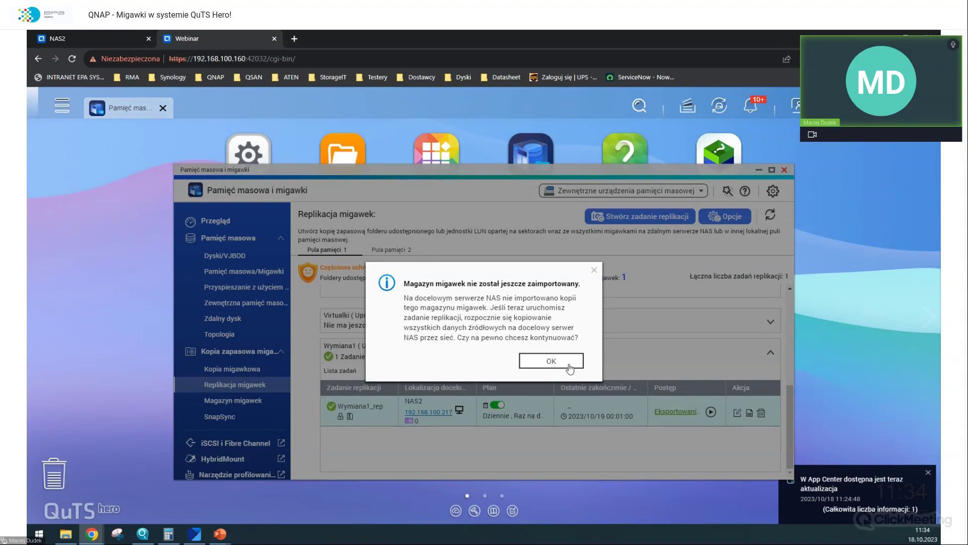
pyautogui.click(568, 363)
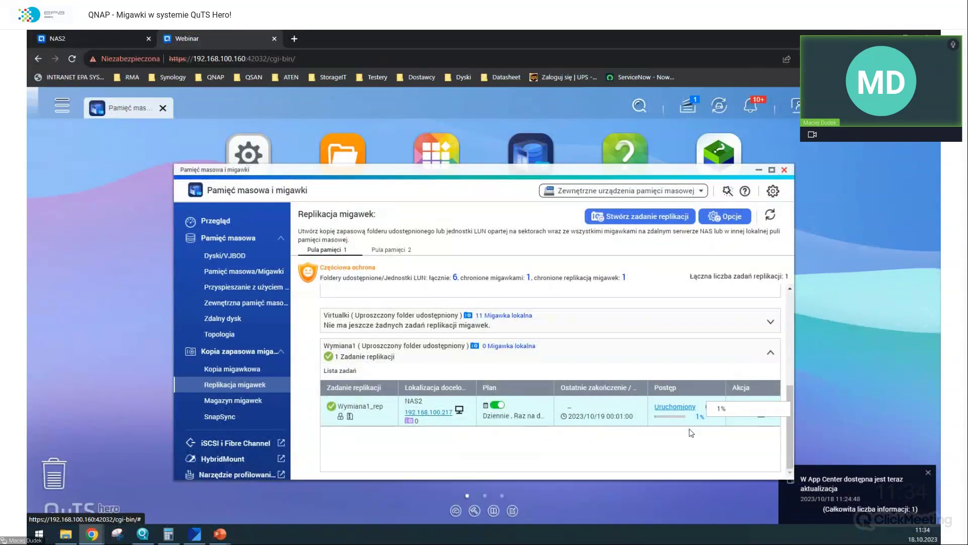
# - On NAS2, close the leftover replication dialog and show the snapshot vault page listing V_Wymiana1
pyautogui.click(59, 36)
pyautogui.click(771, 203)
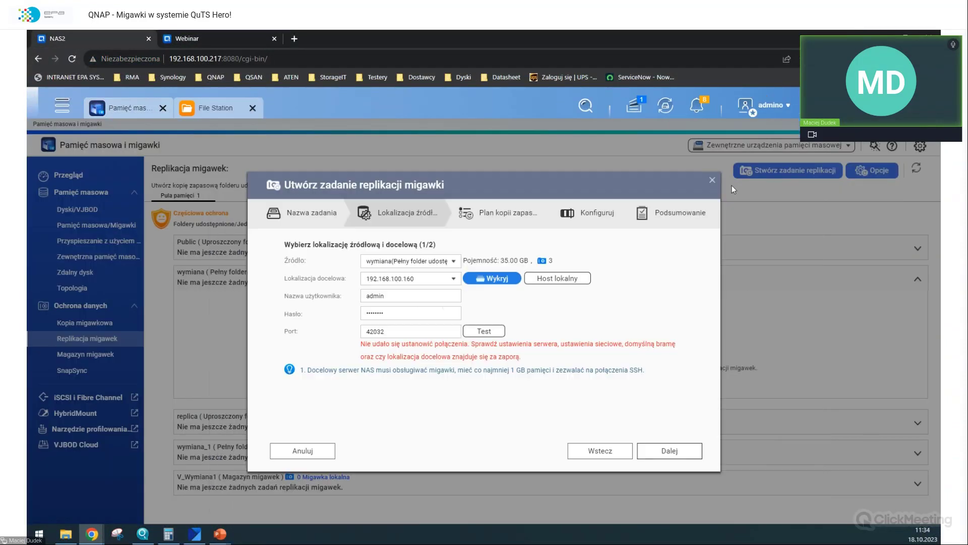
pyautogui.click(711, 182)
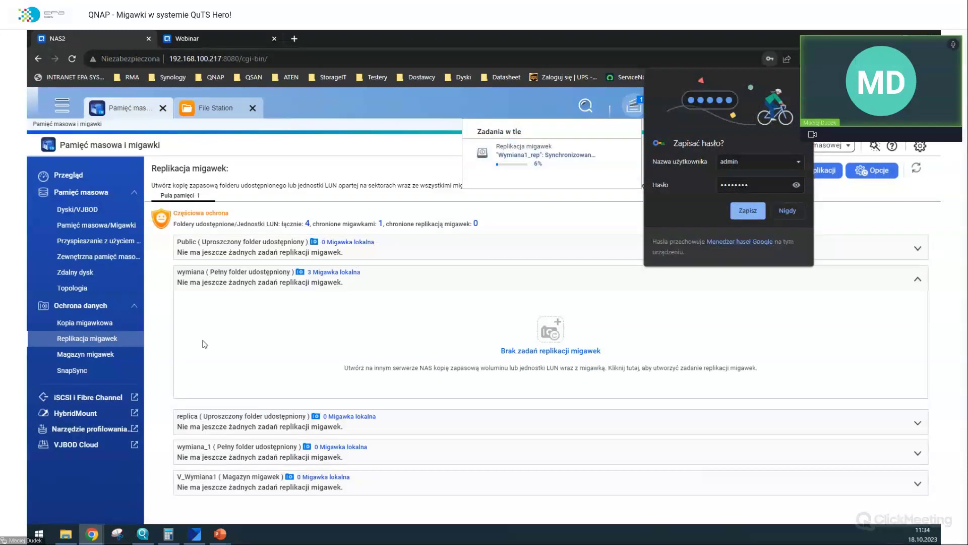
pyautogui.click(110, 356)
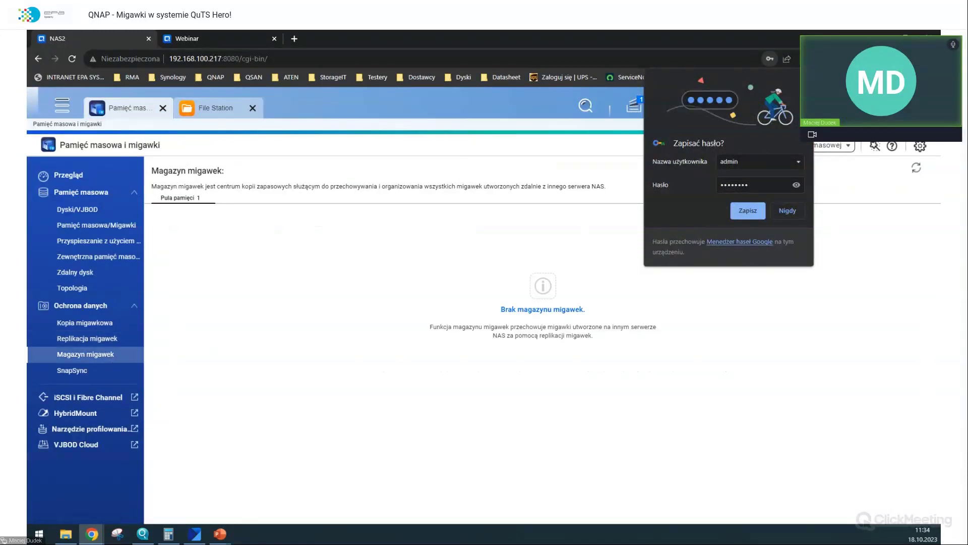
pyautogui.click(915, 168)
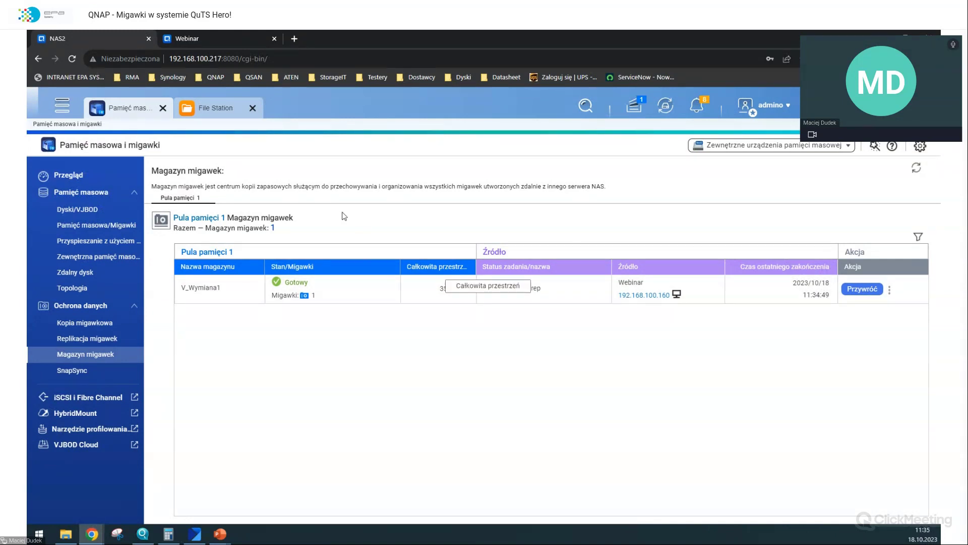
pyautogui.click(237, 109)
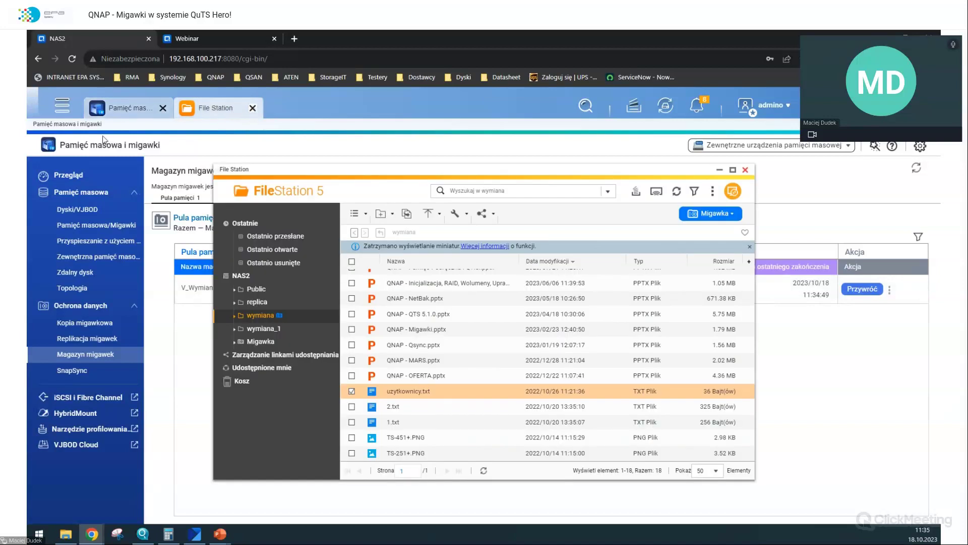
# - Close File Station and select the V_Wymiana1 vault in the storage overview
pyautogui.click(252, 108)
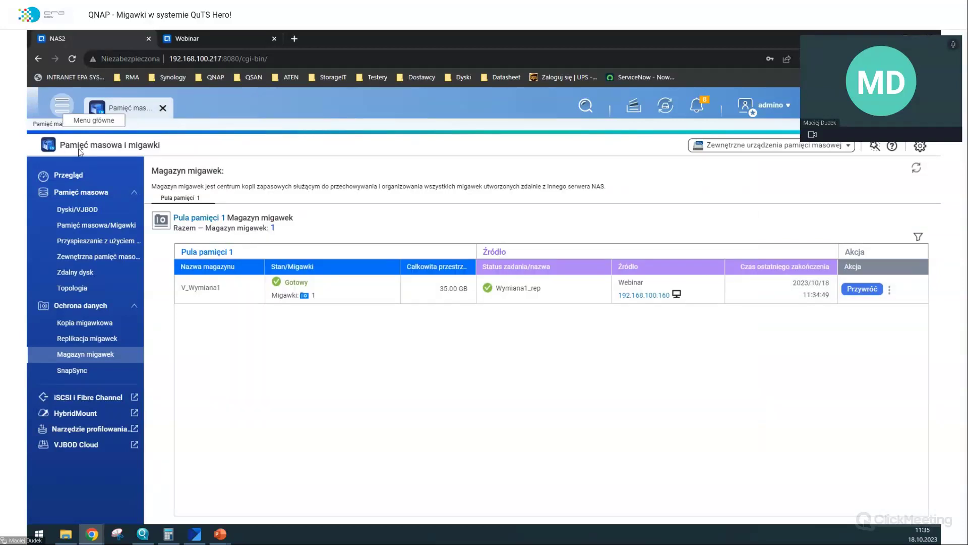
pyautogui.click(95, 225)
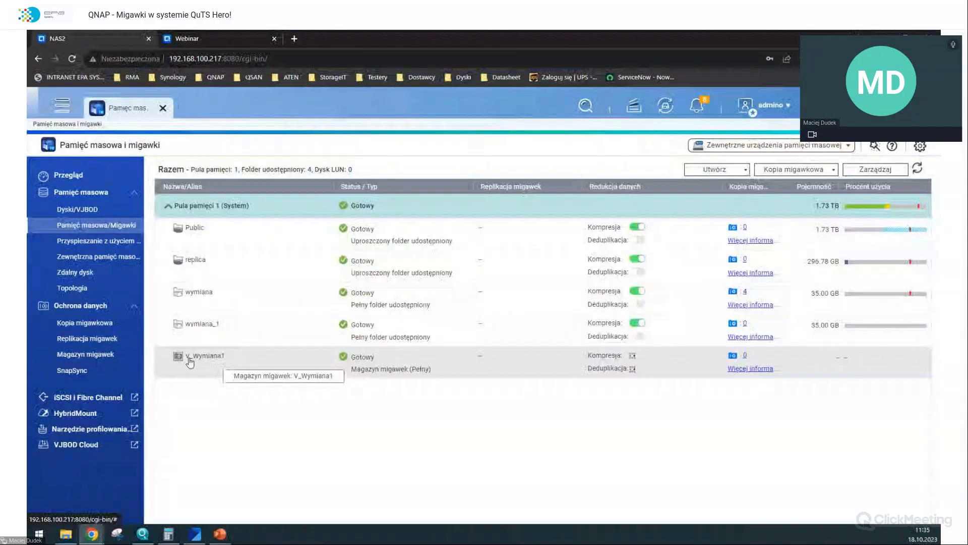
pyautogui.click(454, 364)
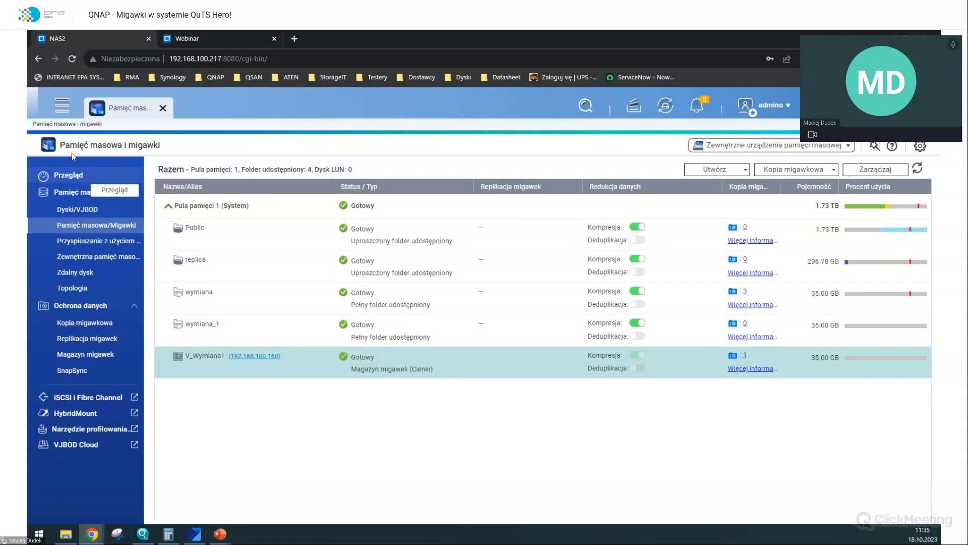
# - In File Station, browse the replicated Wymiana1 folder inside the V_Wymiana1 vault snapshot, then close it
pyautogui.click(57, 106)
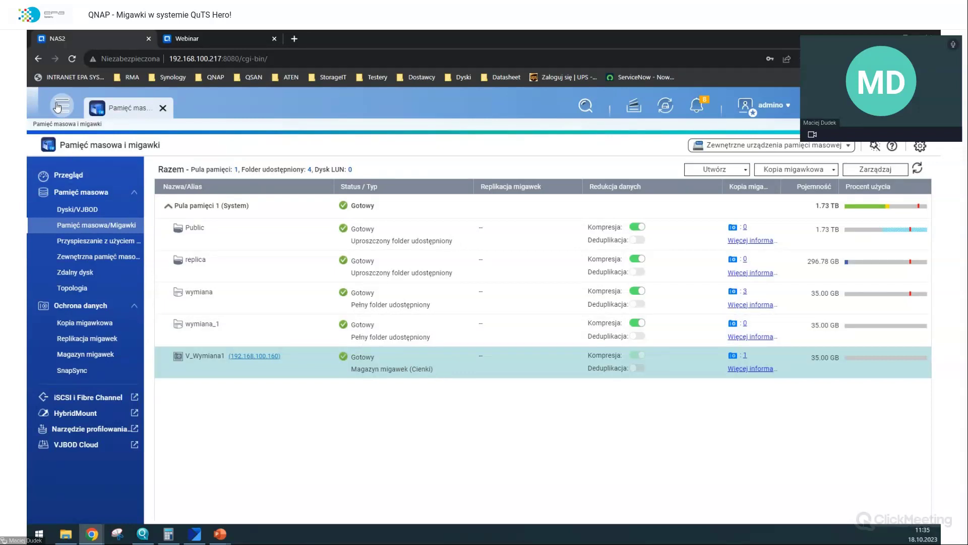
pyautogui.click(91, 167)
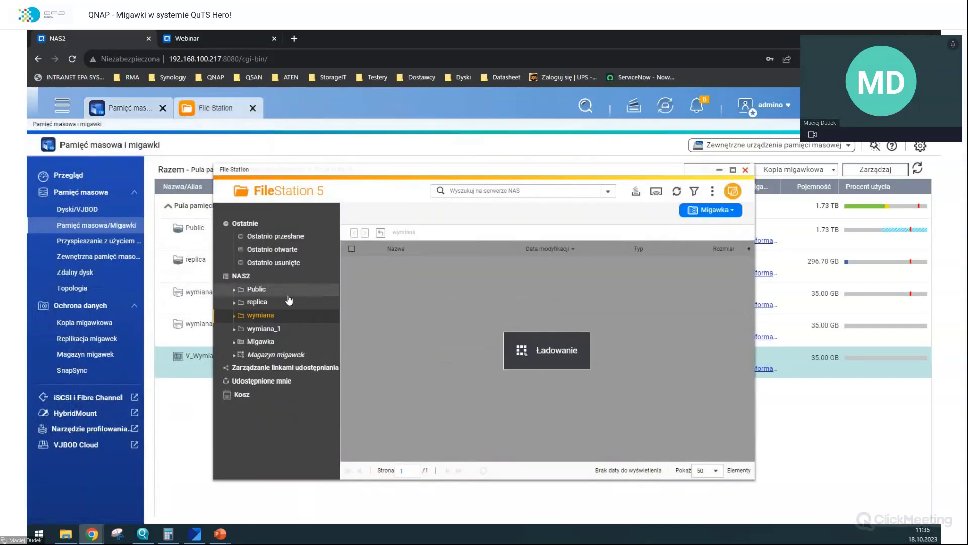
pyautogui.click(280, 358)
pyautogui.doubleClick(403, 276)
pyautogui.doubleClick(400, 276)
pyautogui.scroll(-1, 419, 310)
pyautogui.scroll(1, 716, 359)
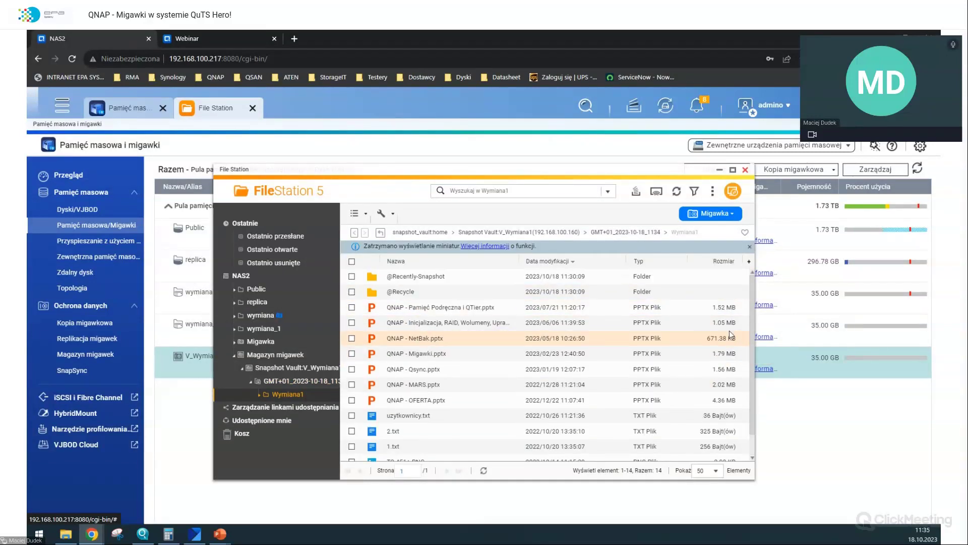
pyautogui.moveTo(666, 171)
pyautogui.mouseDown()
pyautogui.moveTo(553, 189)
pyautogui.moveTo(568, 216)
pyautogui.moveTo(609, 456)
pyautogui.mouseUp()
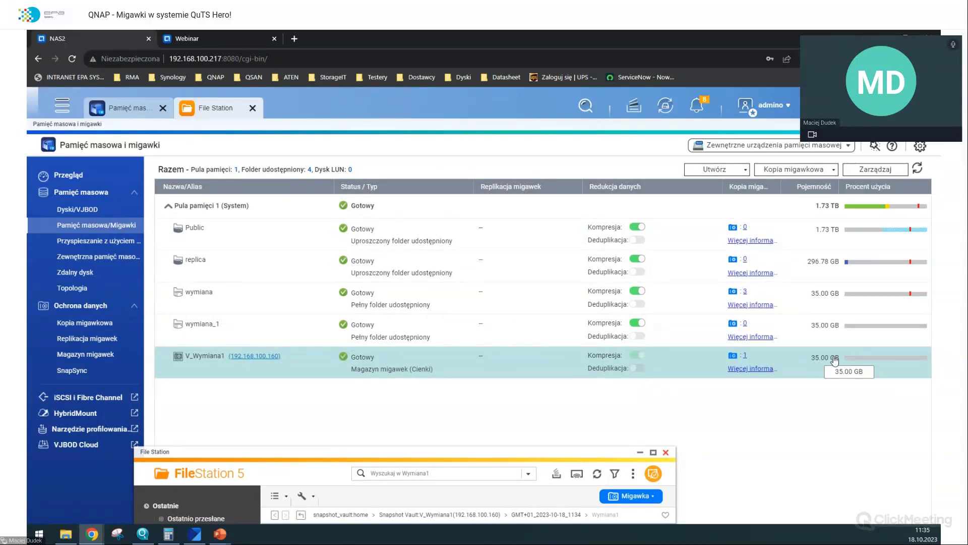
pyautogui.moveTo(566, 454); pyautogui.dragTo(609, 197)
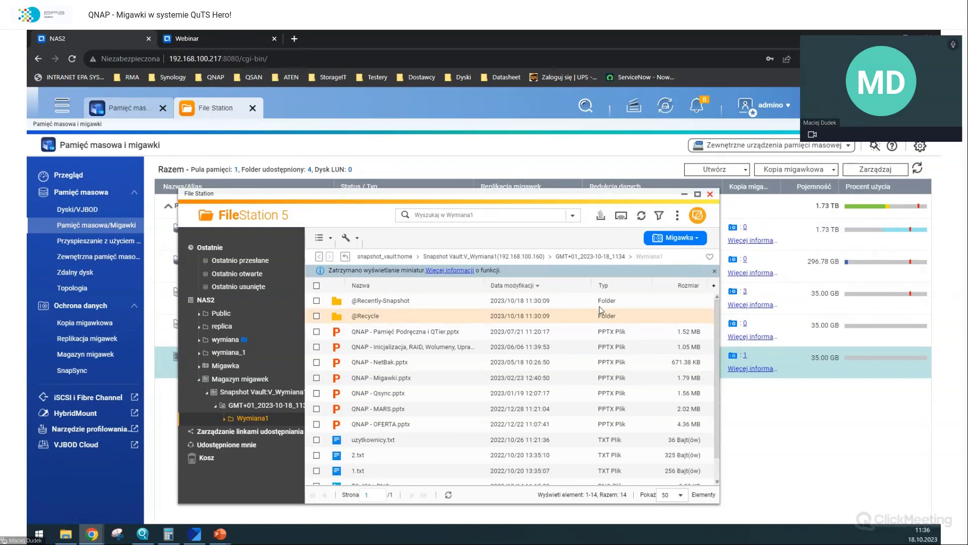
pyautogui.click(253, 108)
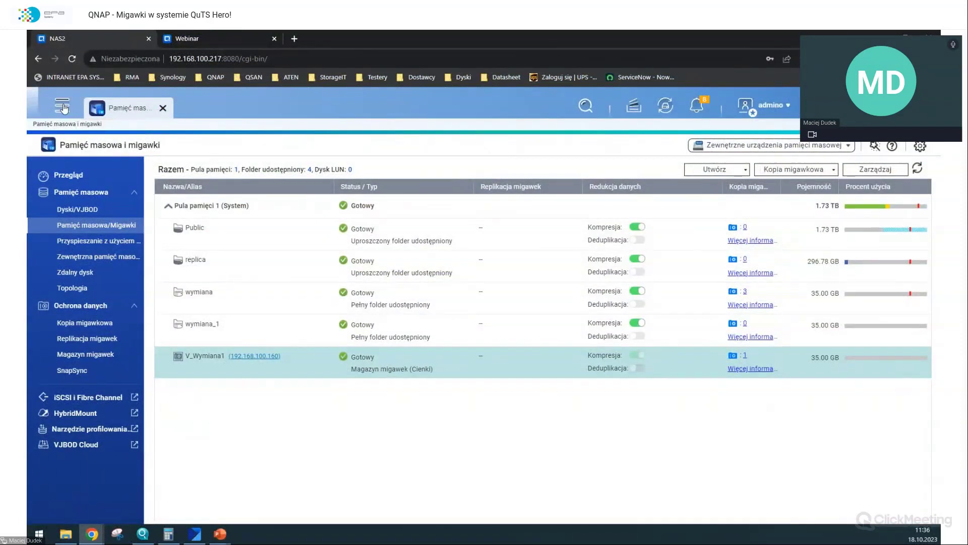
# - Go to the snapshot vault page and start restoring from the V_Wymiana1 vault
pyautogui.click(62, 105)
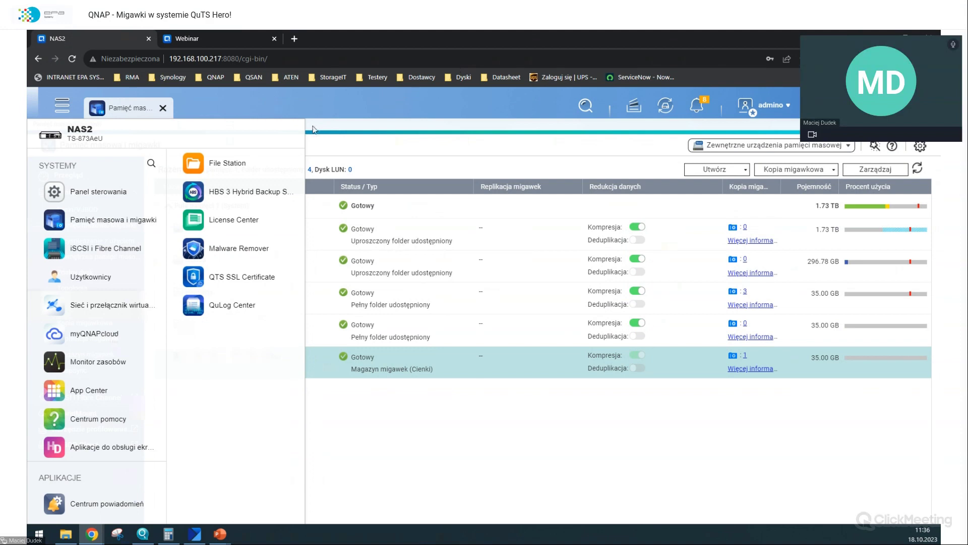
pyautogui.click(113, 220)
pyautogui.click(85, 354)
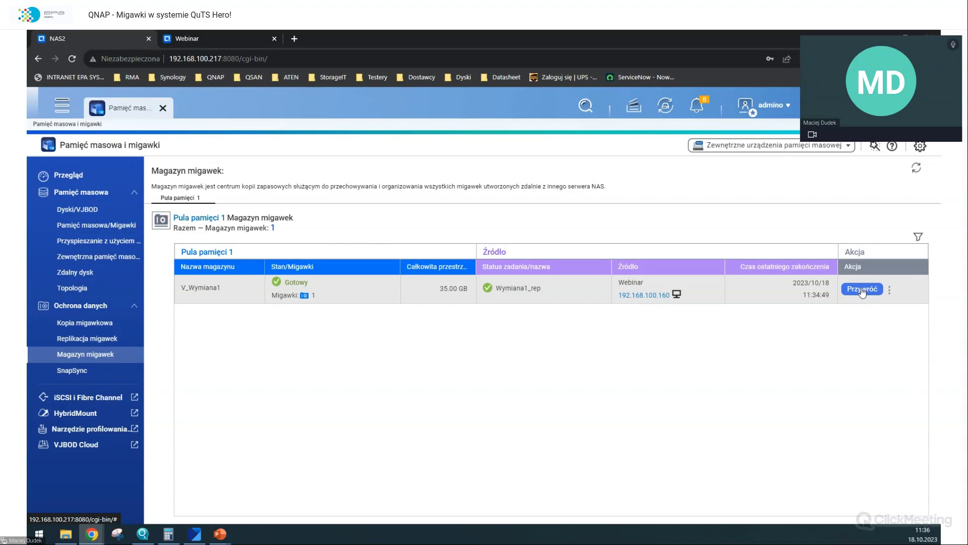
pyautogui.click(862, 289)
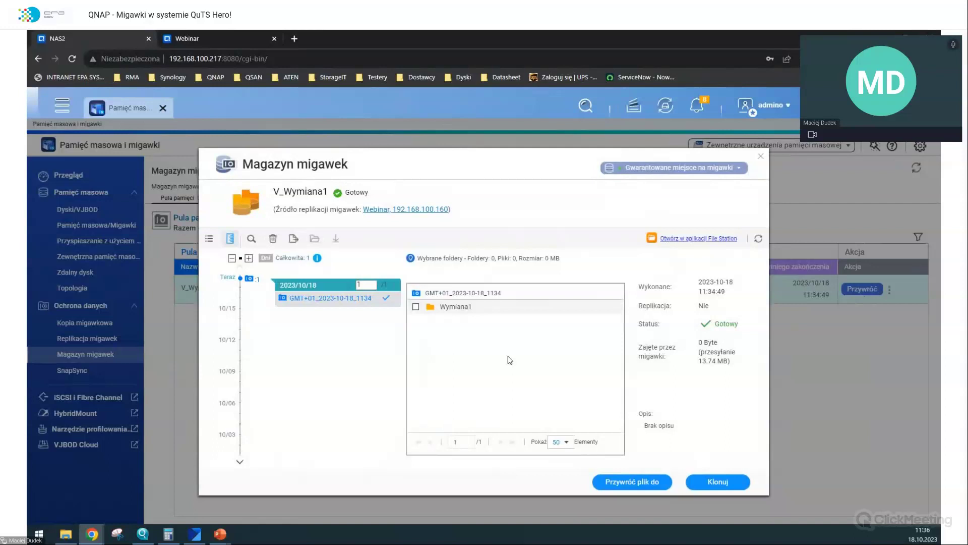
# - Clone the vault snapshot into a new shared folder named 'Wym_klon', then close the vault window
pyautogui.click(703, 482)
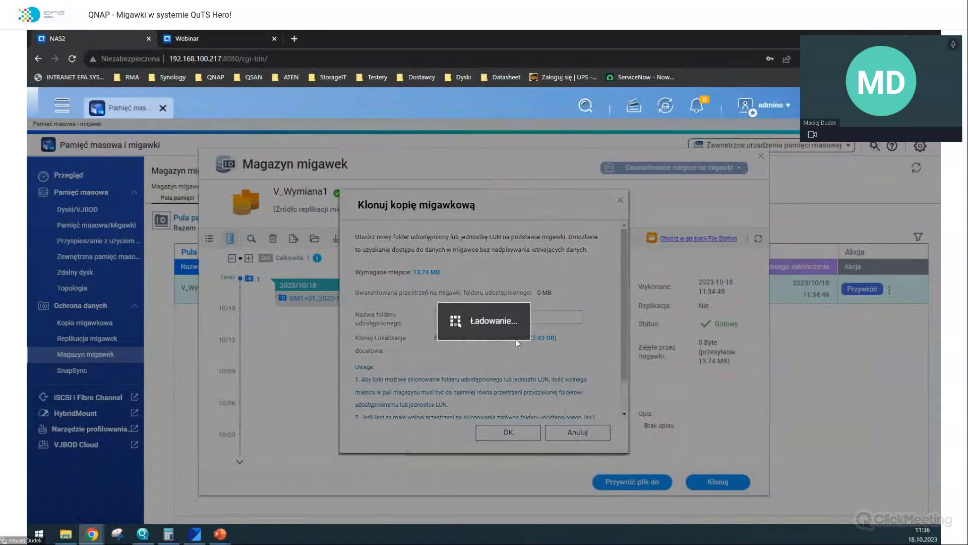
pyautogui.press('BackSpace')
pyautogui.press('BackSpace')
pyautogui.press('BackSpace')
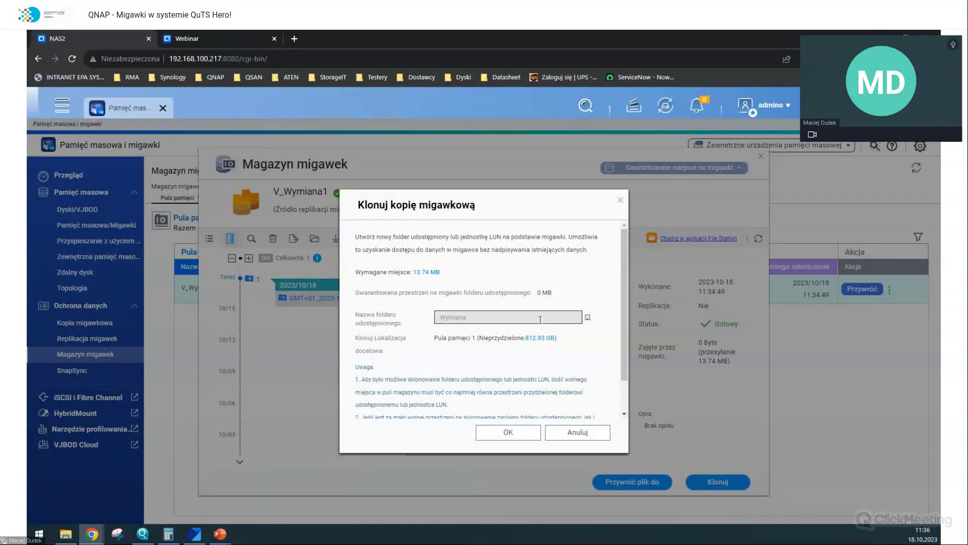
pyautogui.write('Wym_')
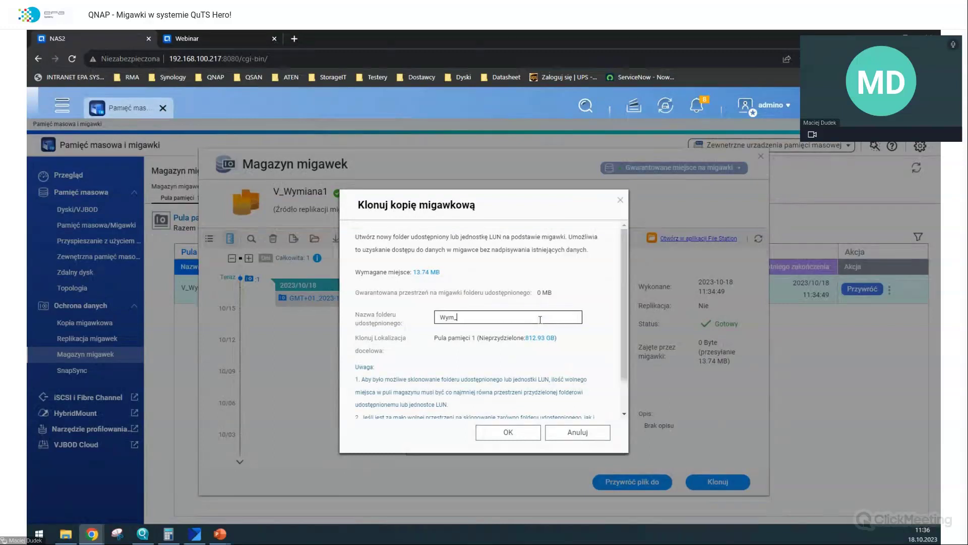
pyautogui.write('klon')
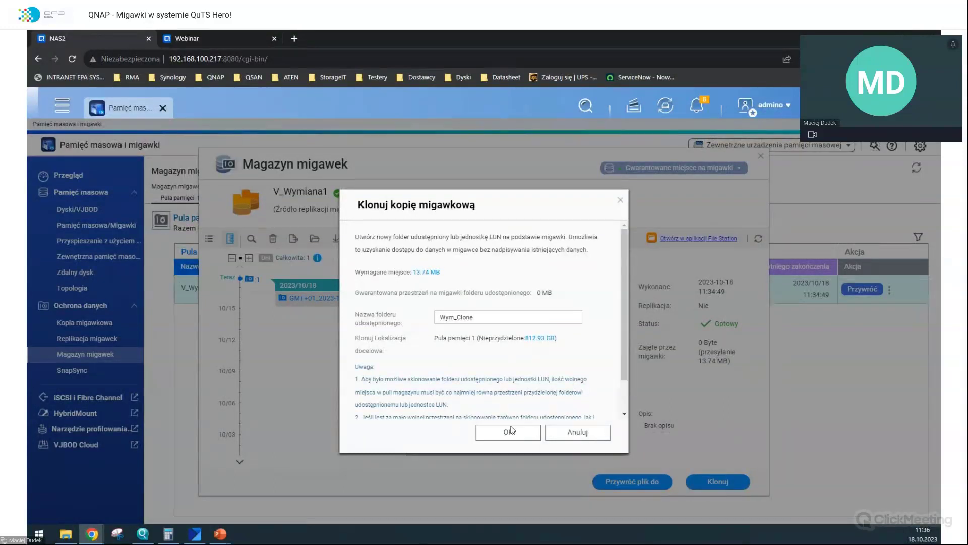
pyautogui.click(508, 428)
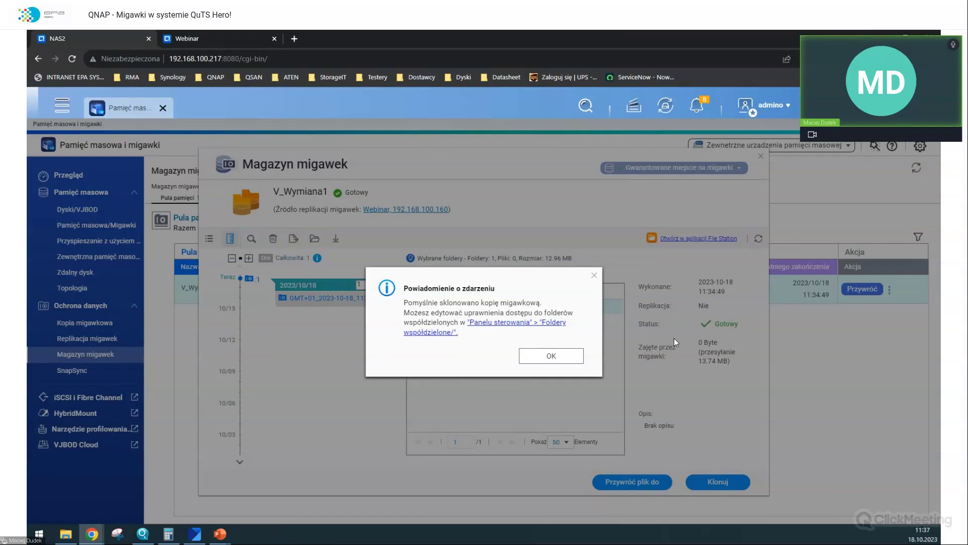
pyautogui.click(550, 356)
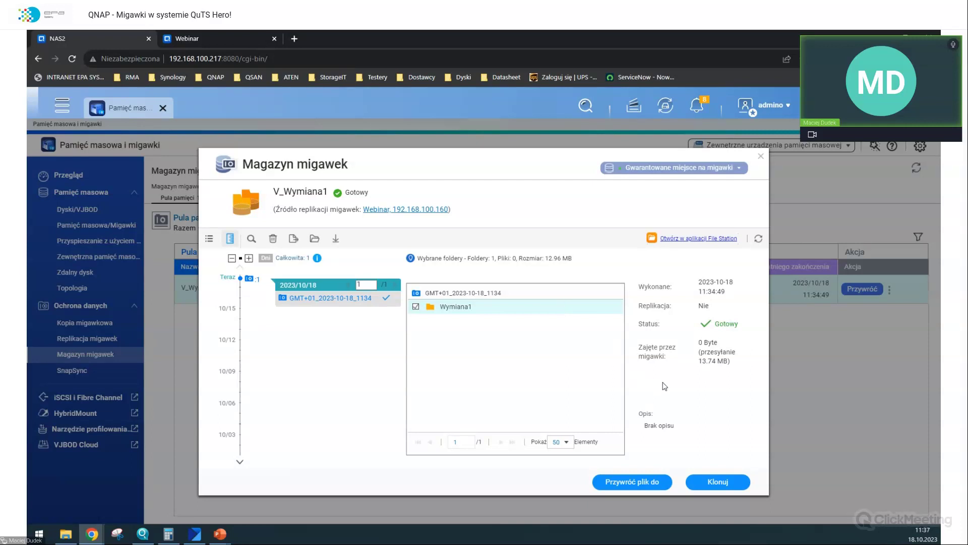
pyautogui.click(761, 157)
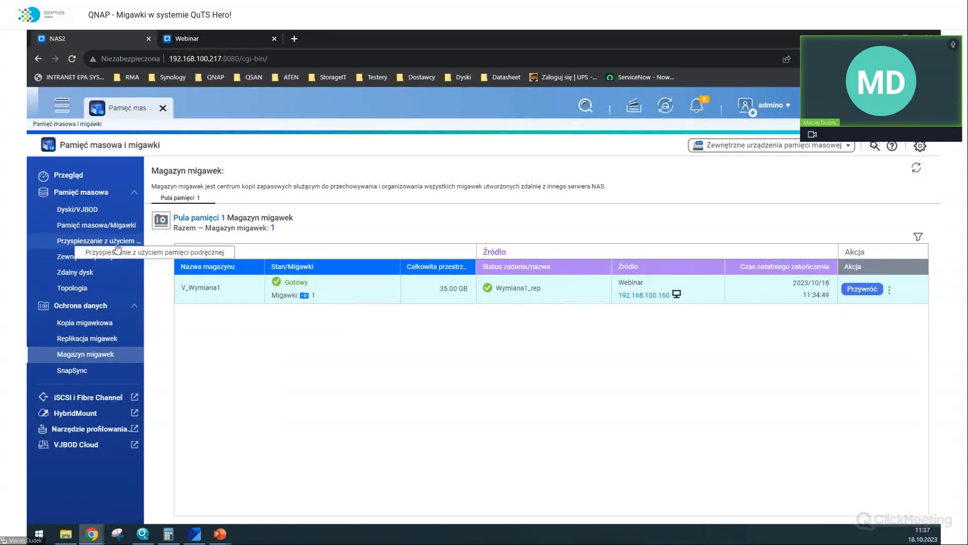
# - Check that the new Wym_Clone shared folder is listed among the pool's folders, then close the app
pyautogui.click(96, 225)
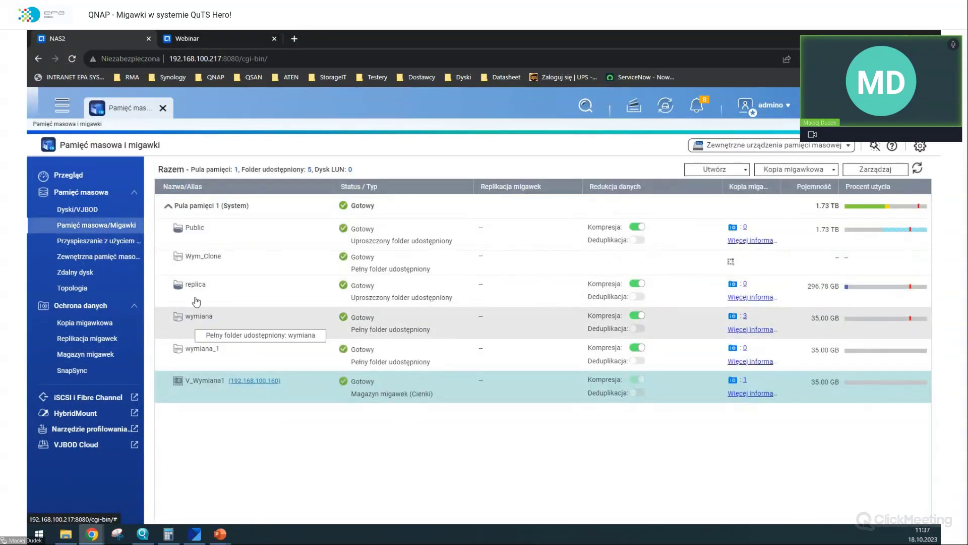
pyautogui.click(194, 272)
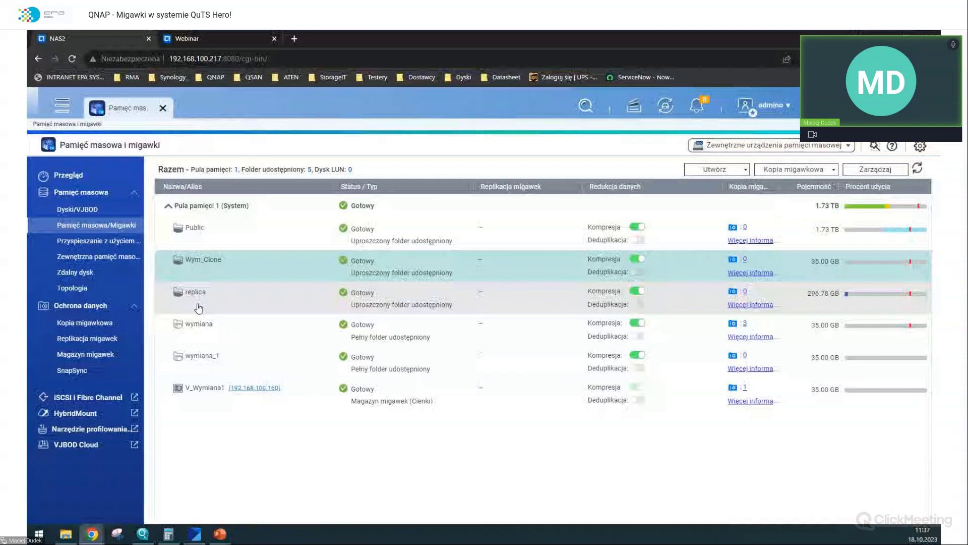
pyautogui.click(185, 305)
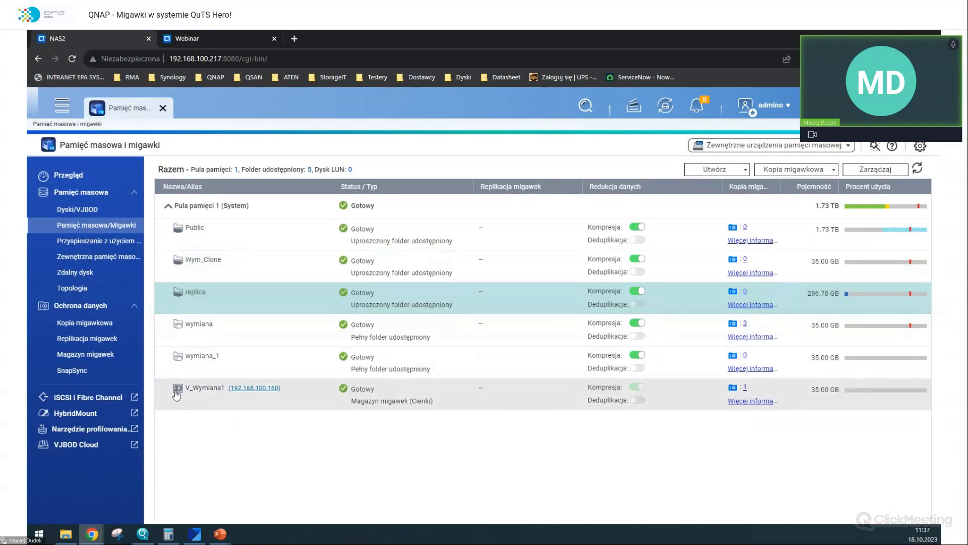
pyautogui.click(244, 267)
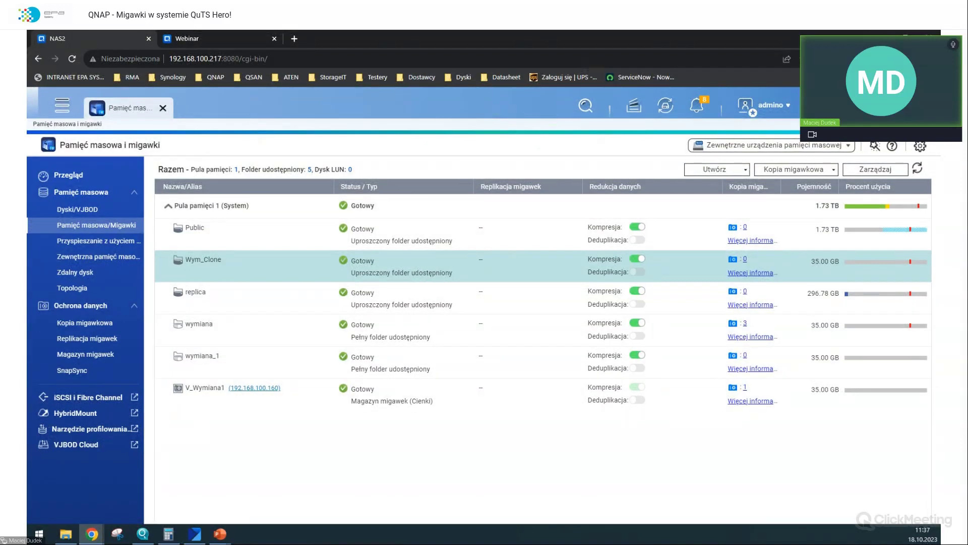
pyautogui.click(163, 107)
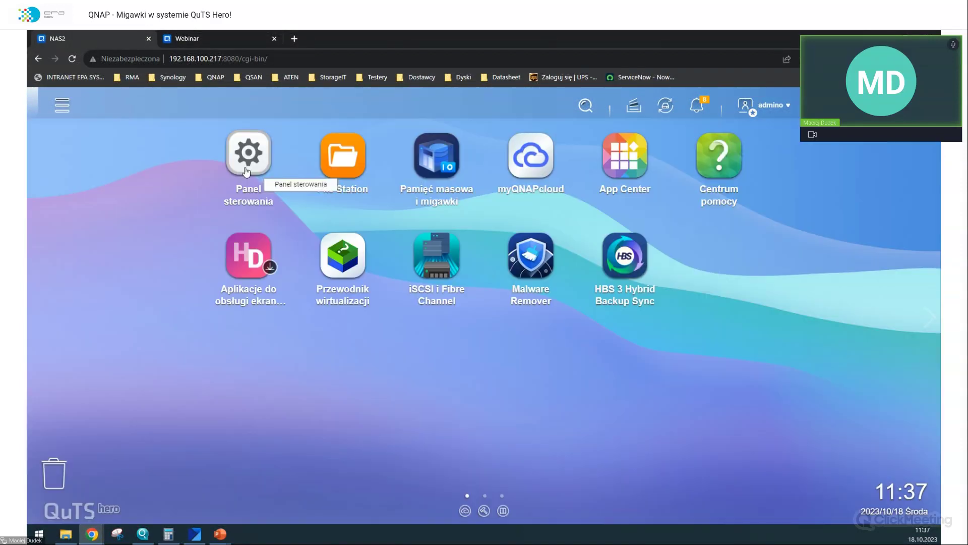
# - Show Wym_Clone's cloned presentations, text files and PNG images in File Station
pyautogui.click(315, 160)
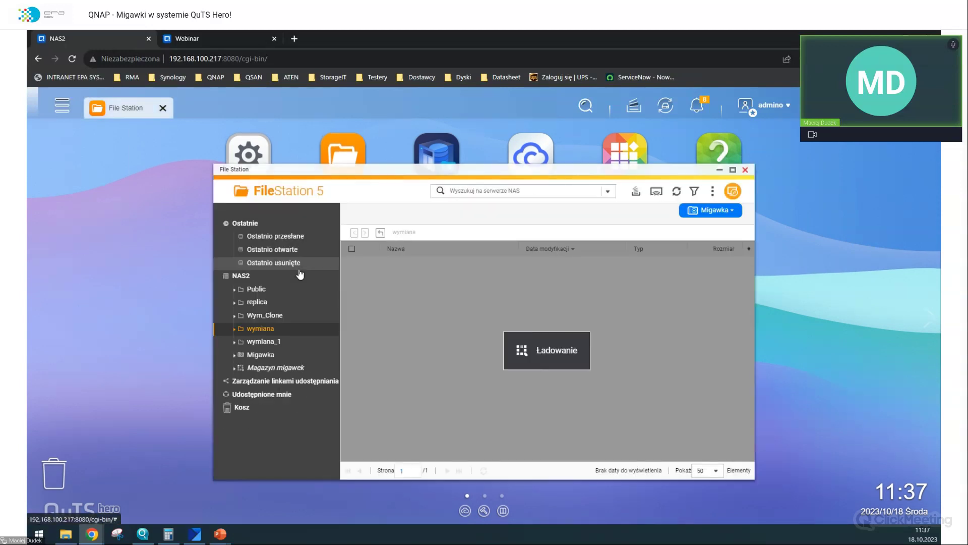
pyautogui.click(265, 315)
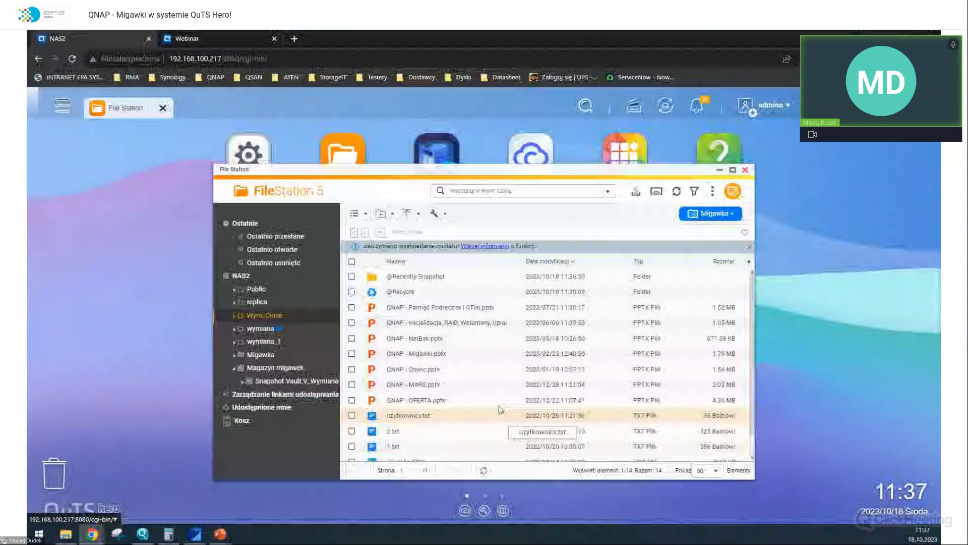
pyautogui.scroll(-1, 501, 409)
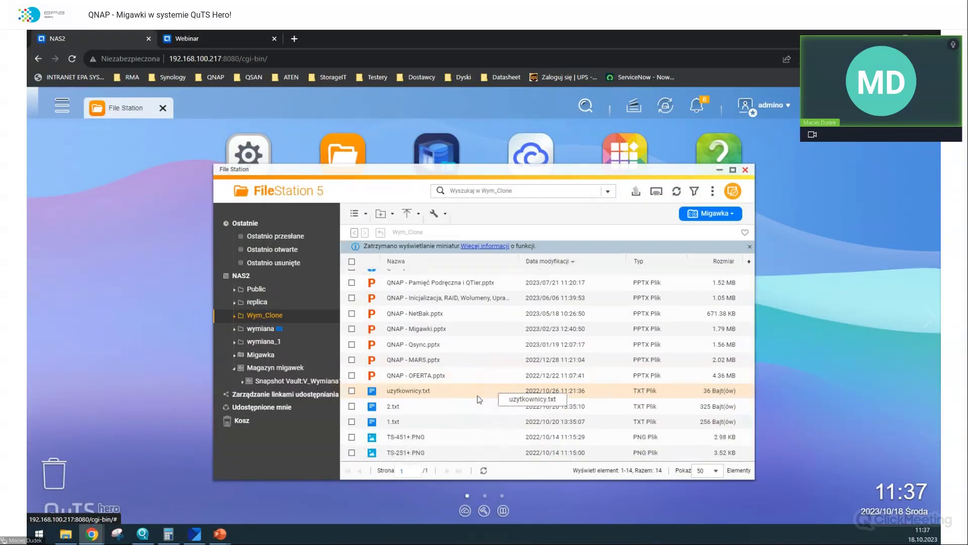
pyautogui.click(196, 36)
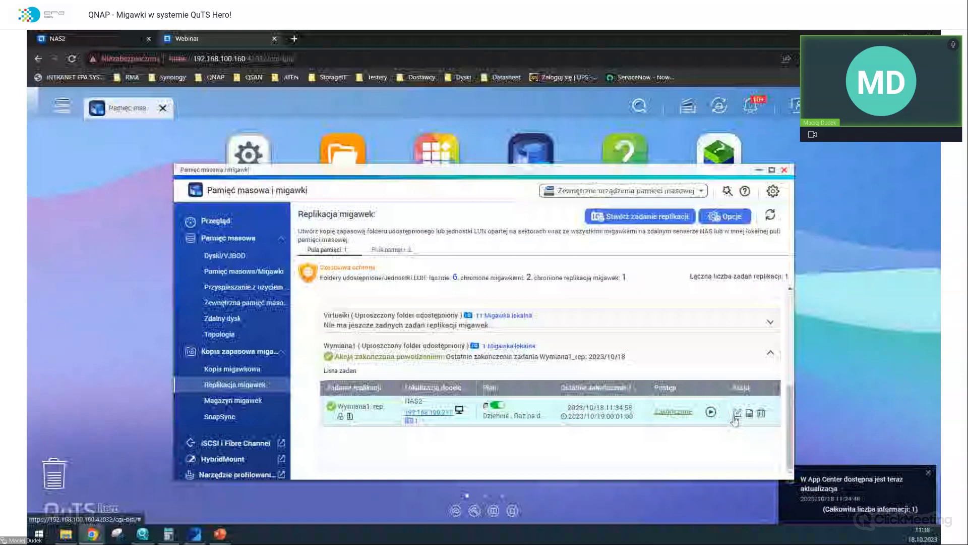
pyautogui.click(736, 413)
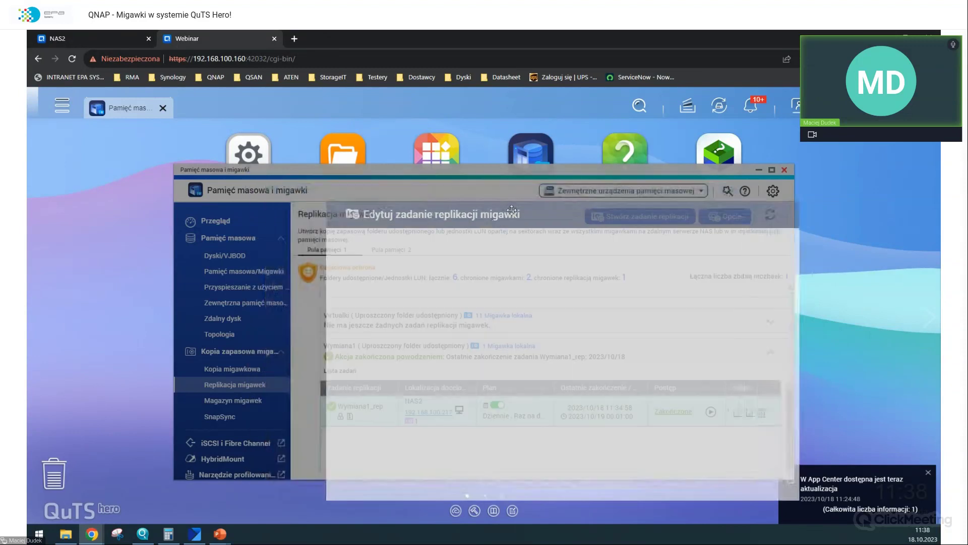
pyautogui.moveTo(343, 184); pyautogui.dragTo(426, 213)
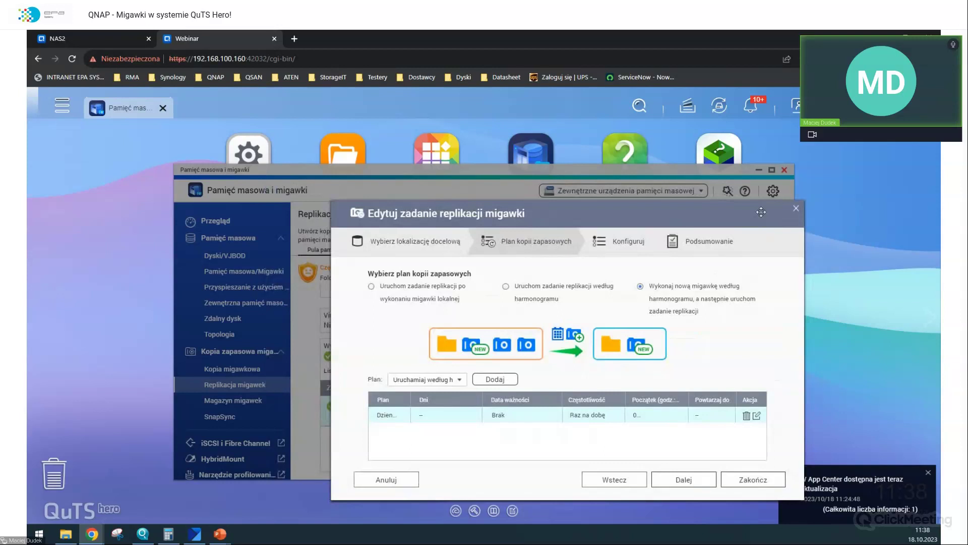
pyautogui.click(795, 208)
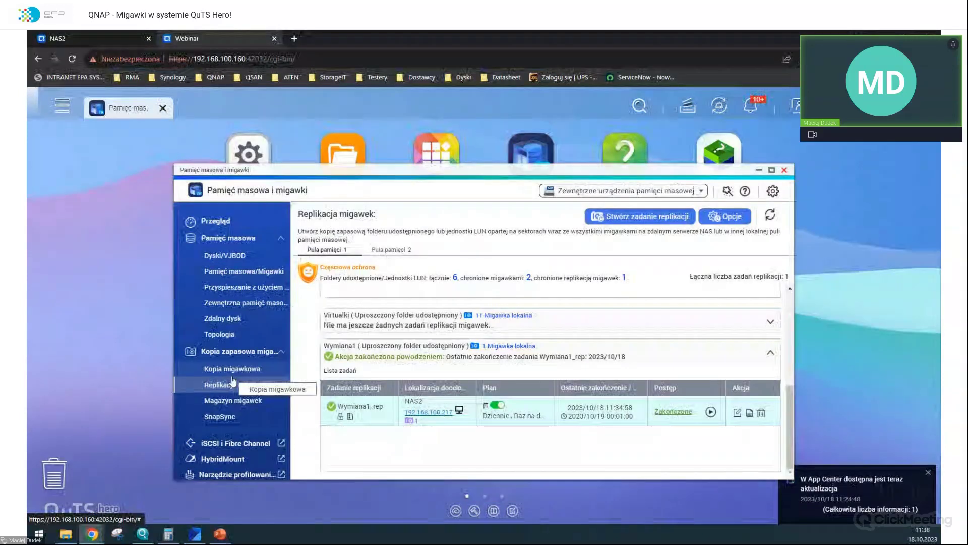
pyautogui.click(232, 373)
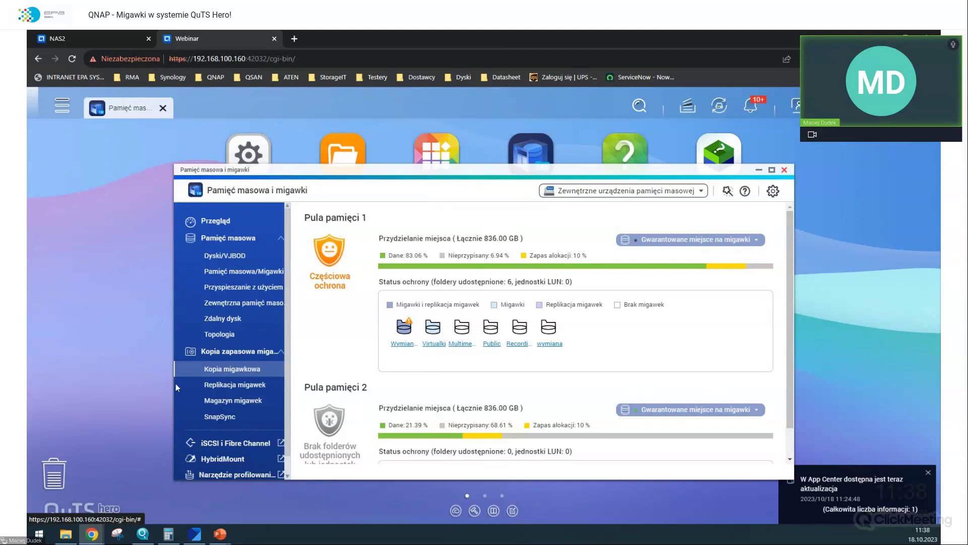
pyautogui.click(200, 386)
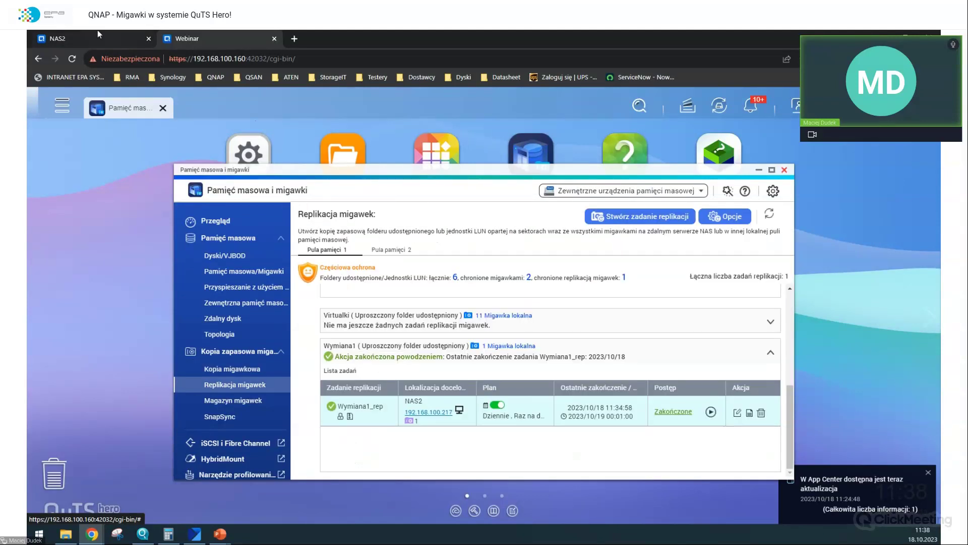
pyautogui.click(99, 36)
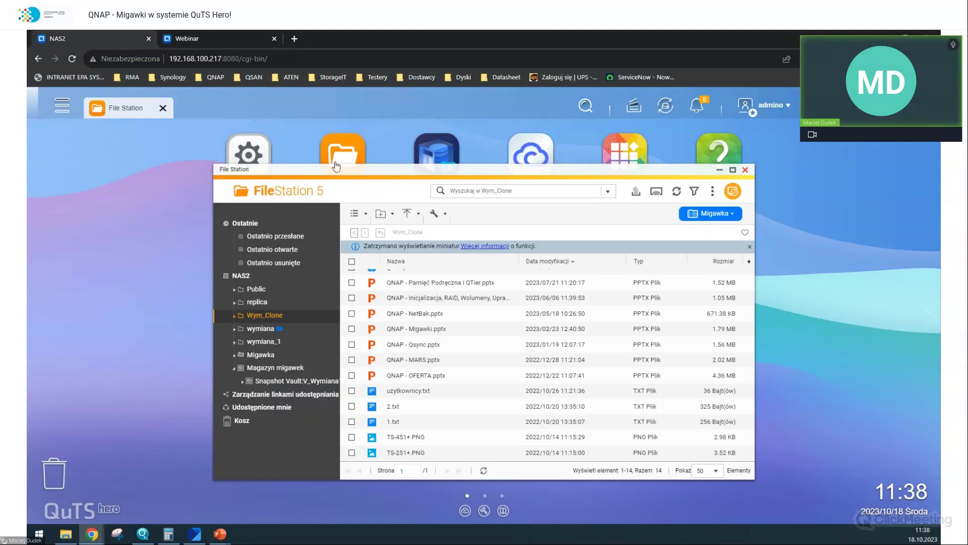
# - View the SnapSync page, close the NAS apps, and advance PowerPoint to the thank-you slide
pyautogui.click(745, 170)
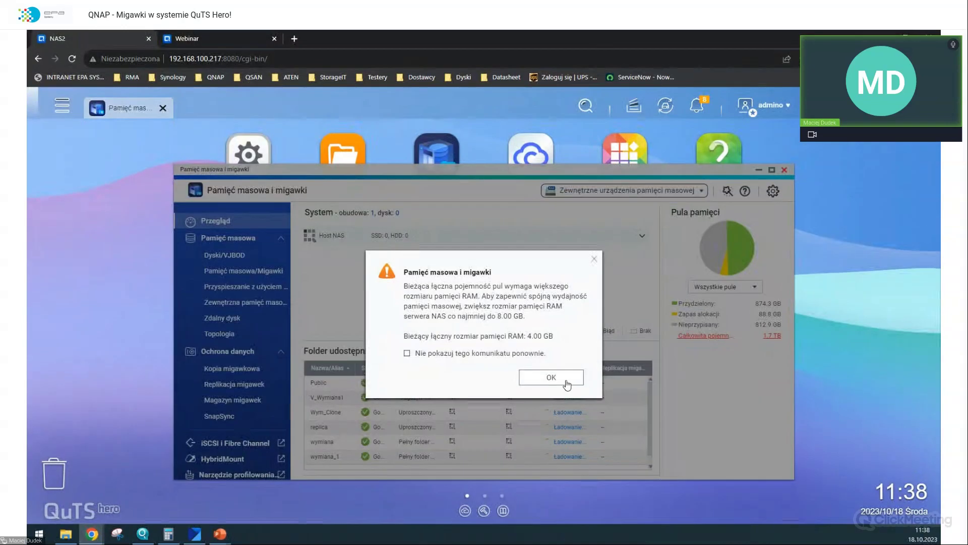
pyautogui.click(566, 382)
pyautogui.click(217, 416)
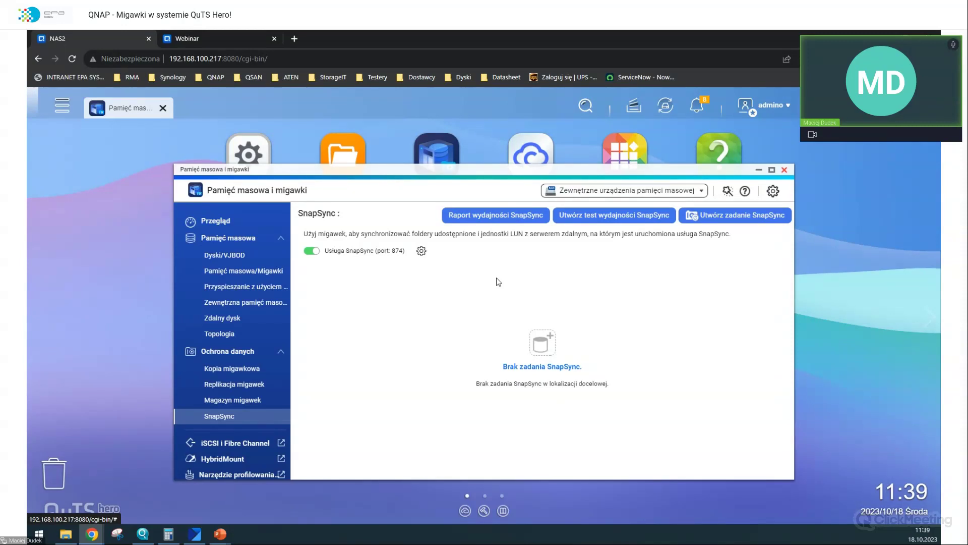
pyautogui.click(785, 170)
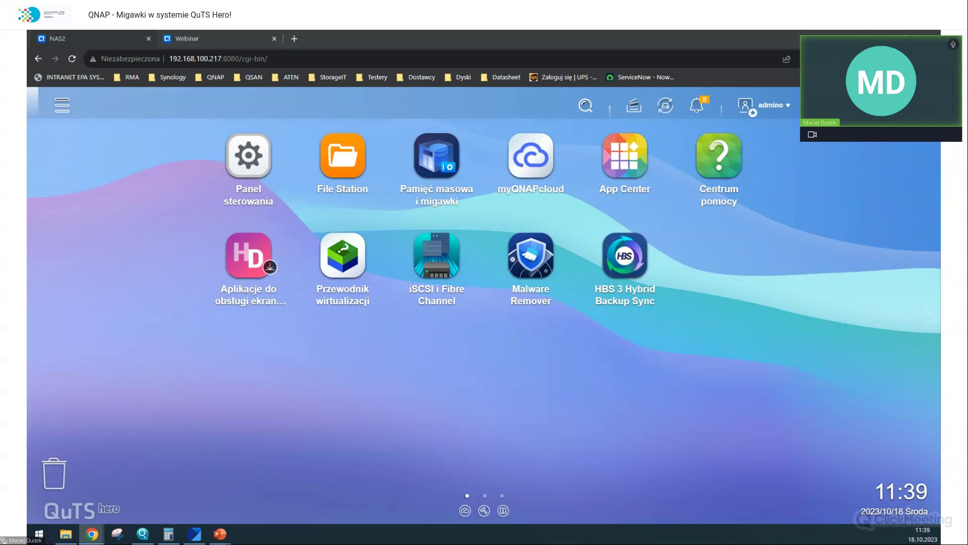
pyautogui.hotkey('alt', 'Tab')
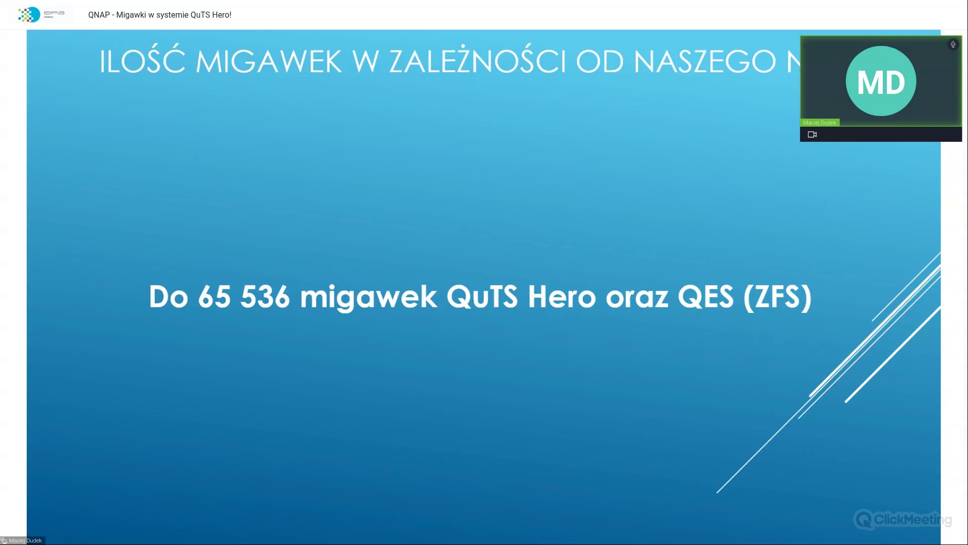
pyautogui.press('Right')
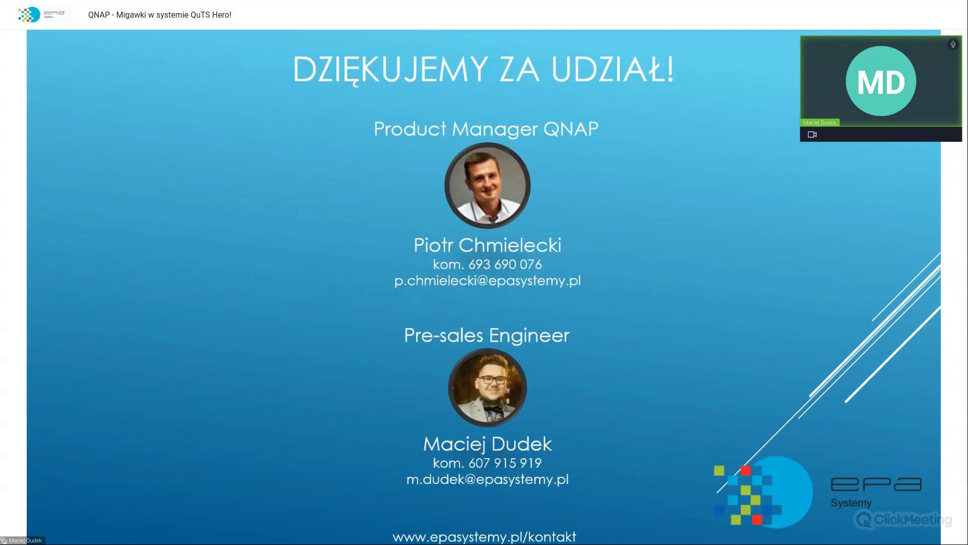